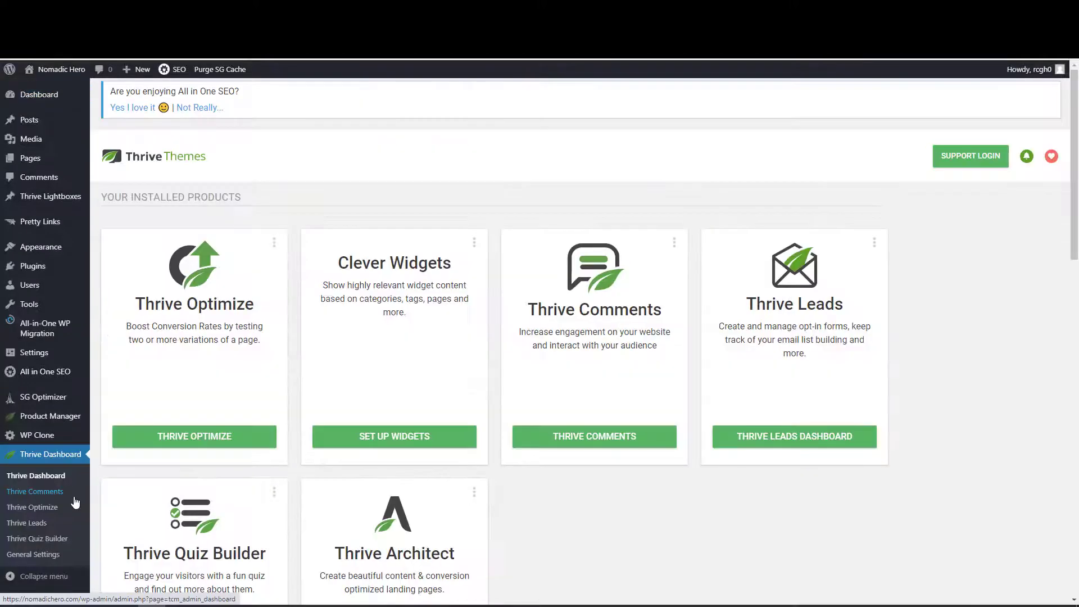
Step: Create a new WordPress page titled "Demo landing page" and publish it
{"action": "scroll", "coordinate": [585, 537], "scroll_direction": "down", "scroll_amount": 3}
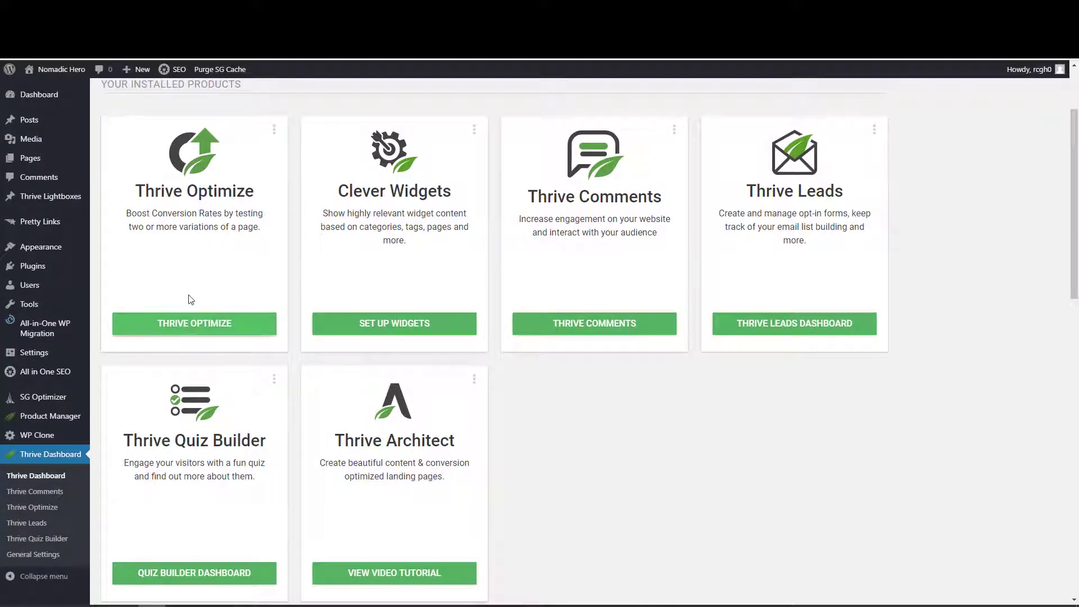
{"action": "mouse_move", "coordinate": [29, 161]}
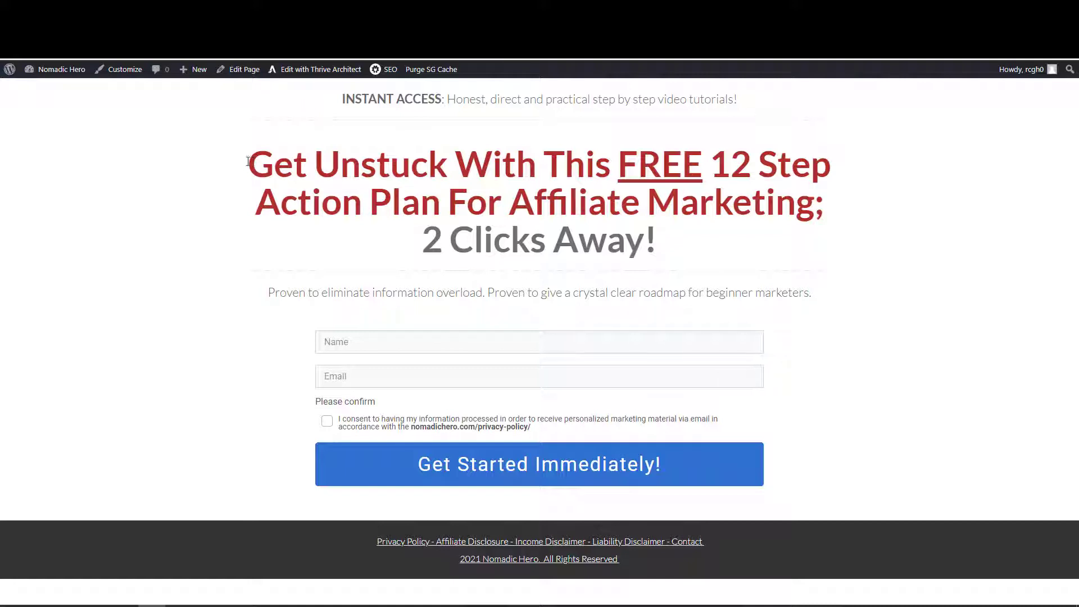
{"action": "left_click", "coordinate": [129, 10]}
{"action": "left_click", "coordinate": [162, 100]}
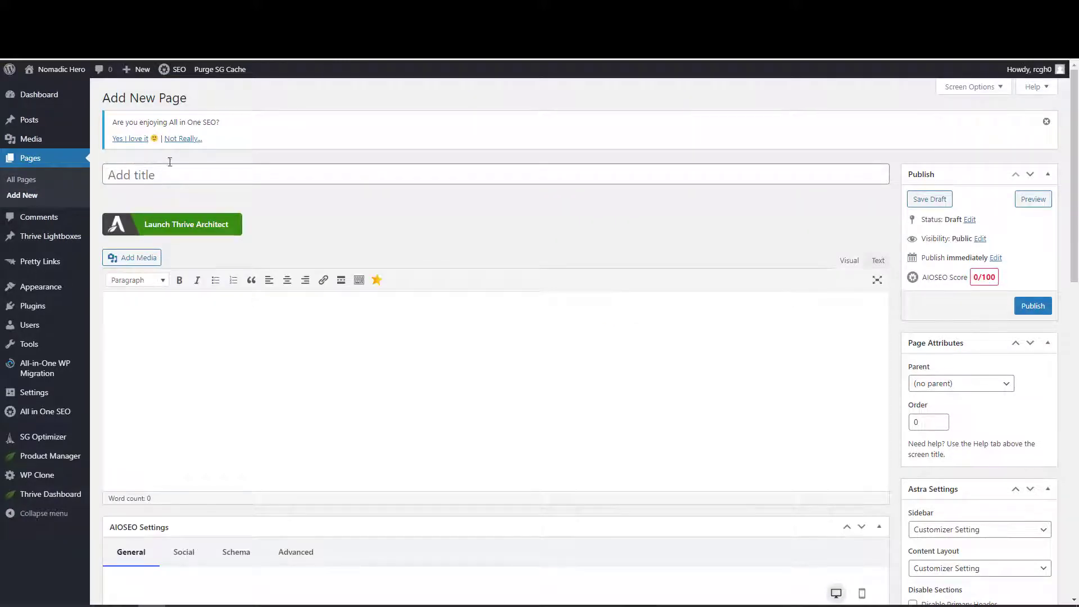
{"action": "left_click", "coordinate": [112, 176]}
{"action": "type", "text": "Demo landing page"}
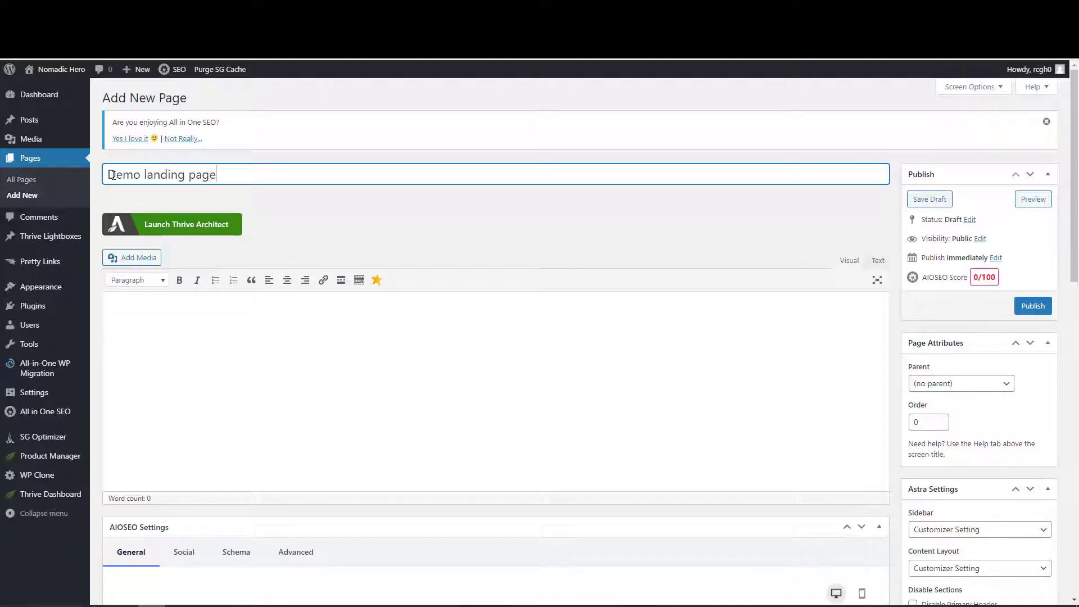
{"action": "left_click", "coordinate": [1033, 307]}
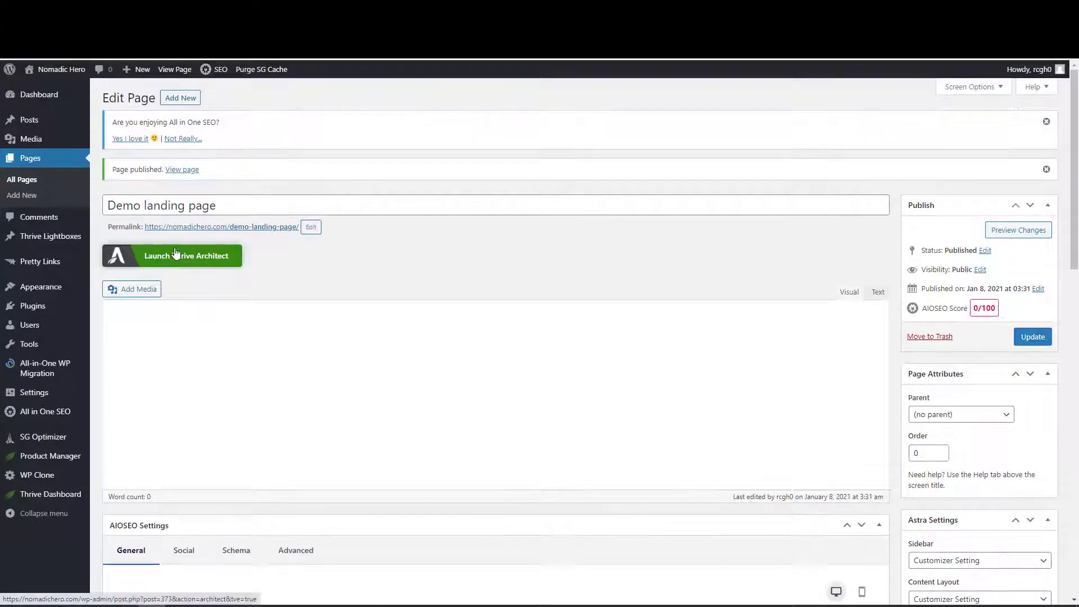
Step: Open the page in Thrive Architect as a pre-built landing page and browse the Legacy Landing Page templates down to the Flat set
{"action": "left_click", "coordinate": [181, 253]}
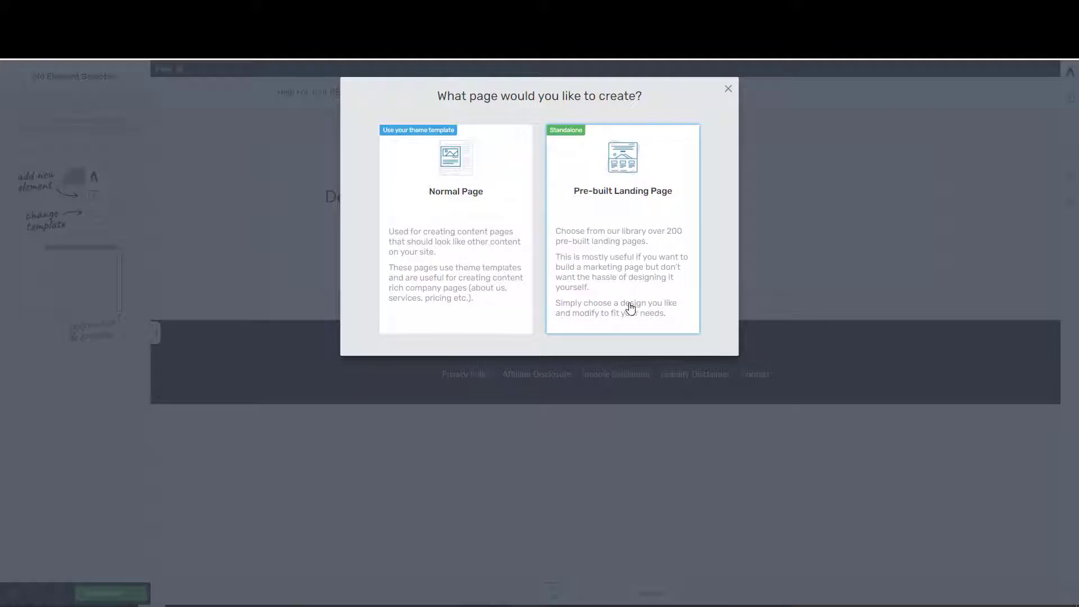
{"action": "left_click", "coordinate": [605, 236]}
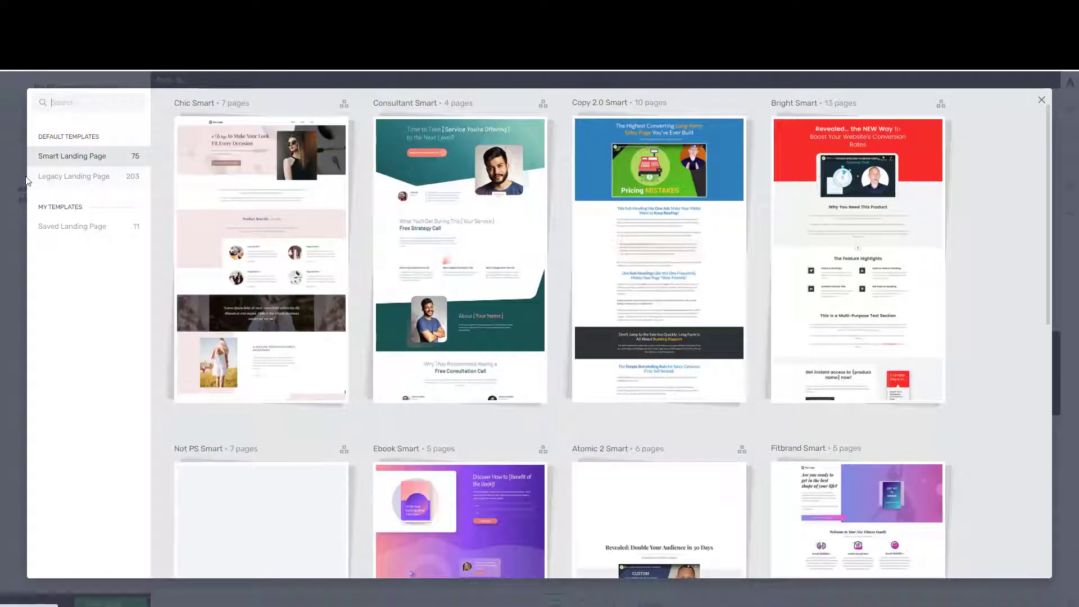
{"action": "left_click", "coordinate": [83, 182]}
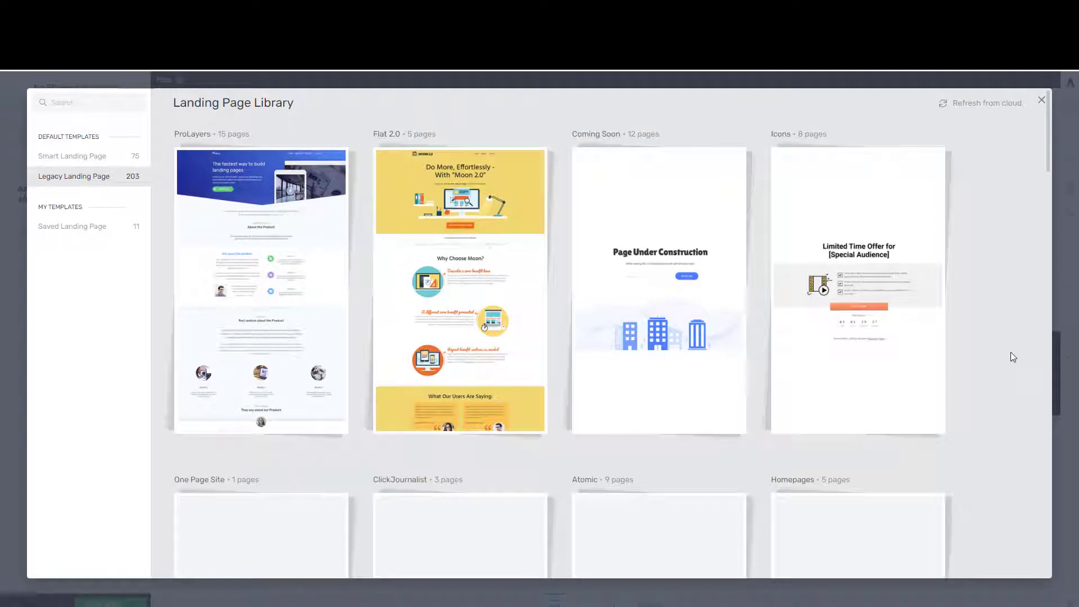
{"action": "scroll", "coordinate": [1011, 355], "scroll_direction": "down", "scroll_amount": 4}
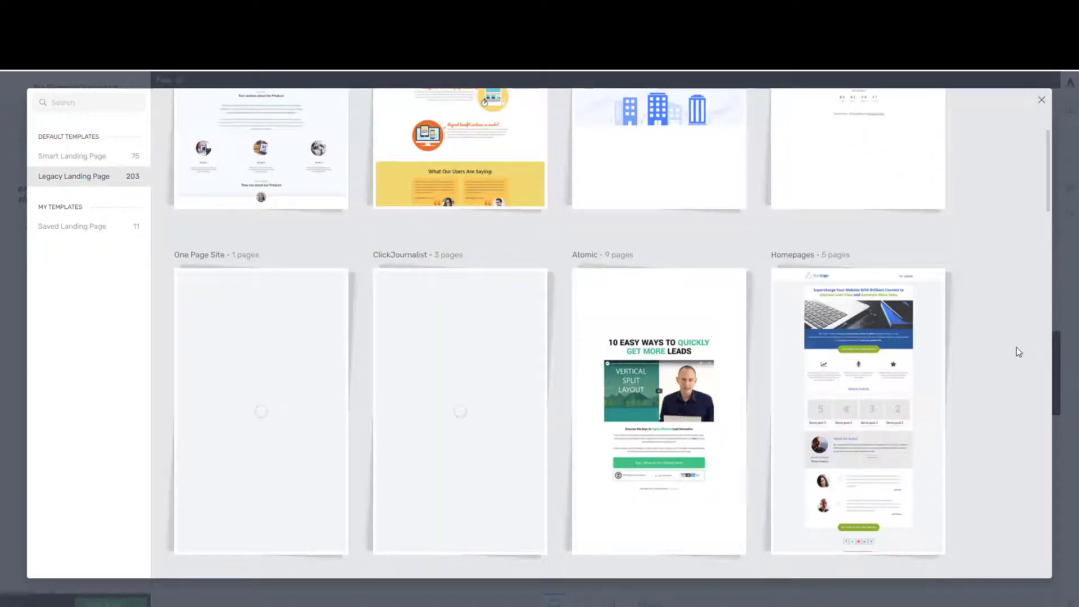
{"action": "scroll", "coordinate": [1016, 347], "scroll_direction": "down", "scroll_amount": 4}
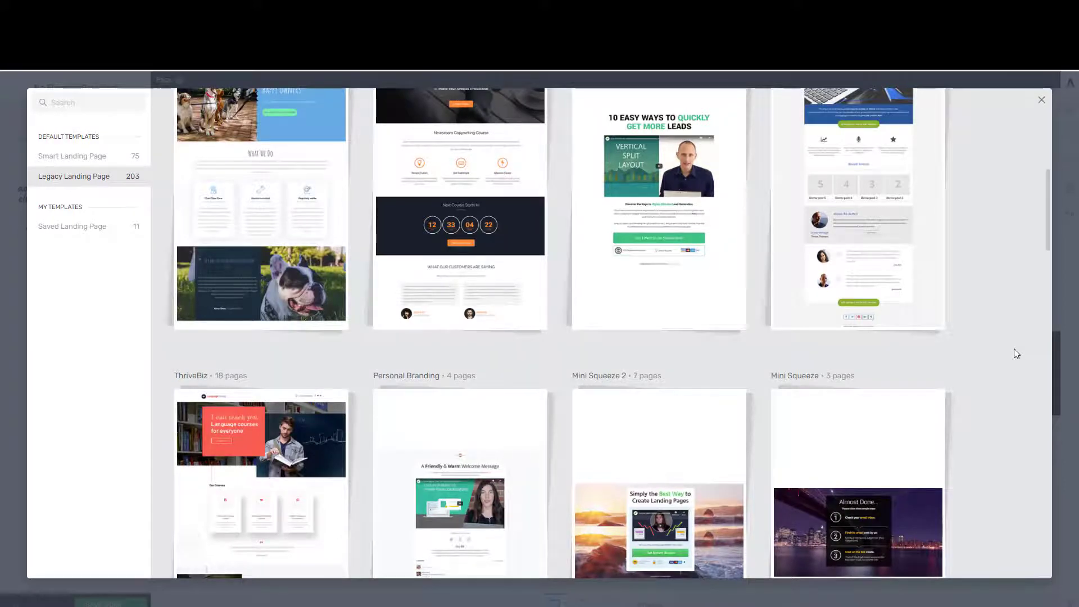
{"action": "scroll", "coordinate": [1017, 353], "scroll_direction": "down", "scroll_amount": 2}
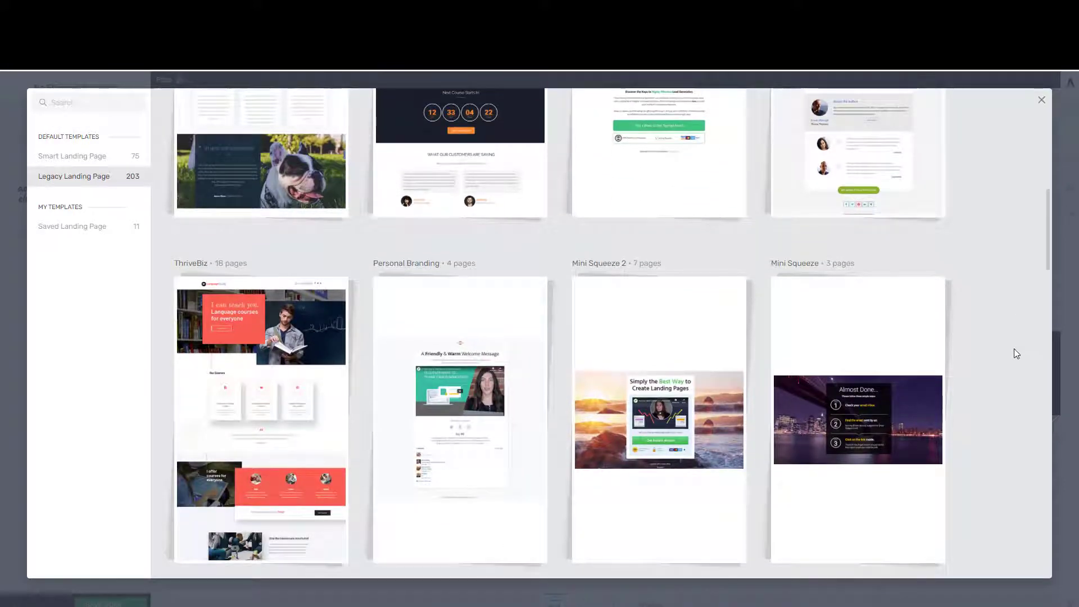
{"action": "scroll", "coordinate": [1014, 349], "scroll_direction": "down", "scroll_amount": 20}
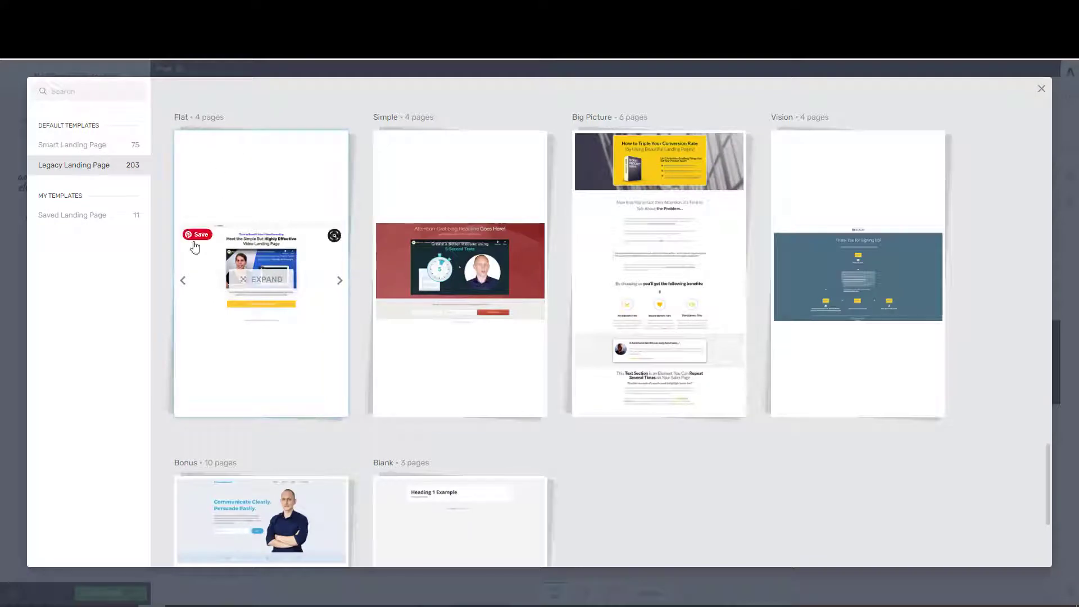
{"action": "left_click", "coordinate": [183, 282]}
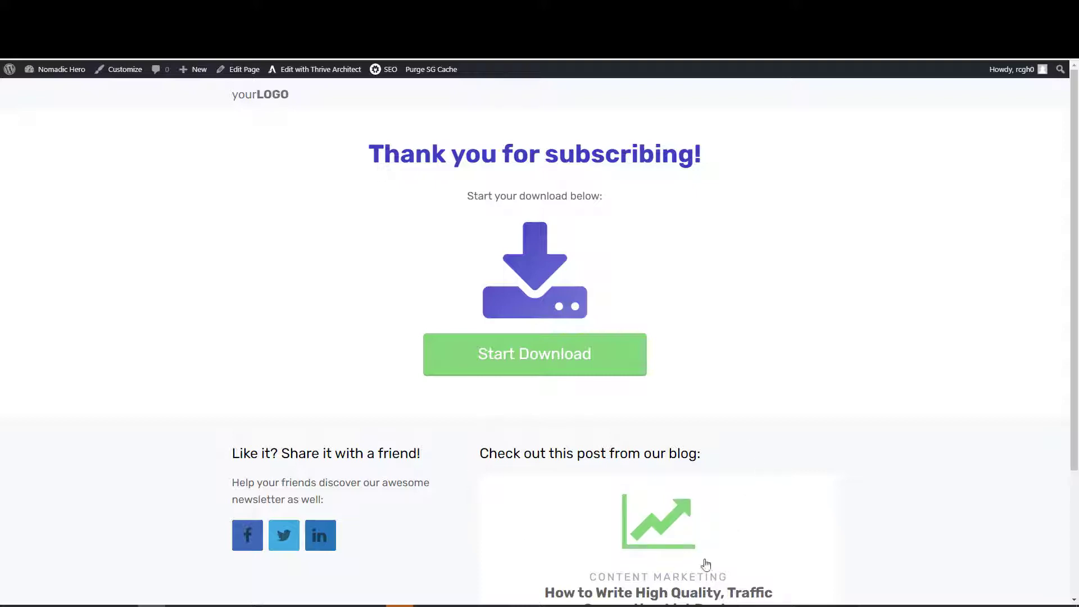
Step: Look over the download thank-you page, from its headline down to the sharing and blog post sections
{"action": "scroll", "coordinate": [839, 559], "scroll_direction": "down", "scroll_amount": 2}
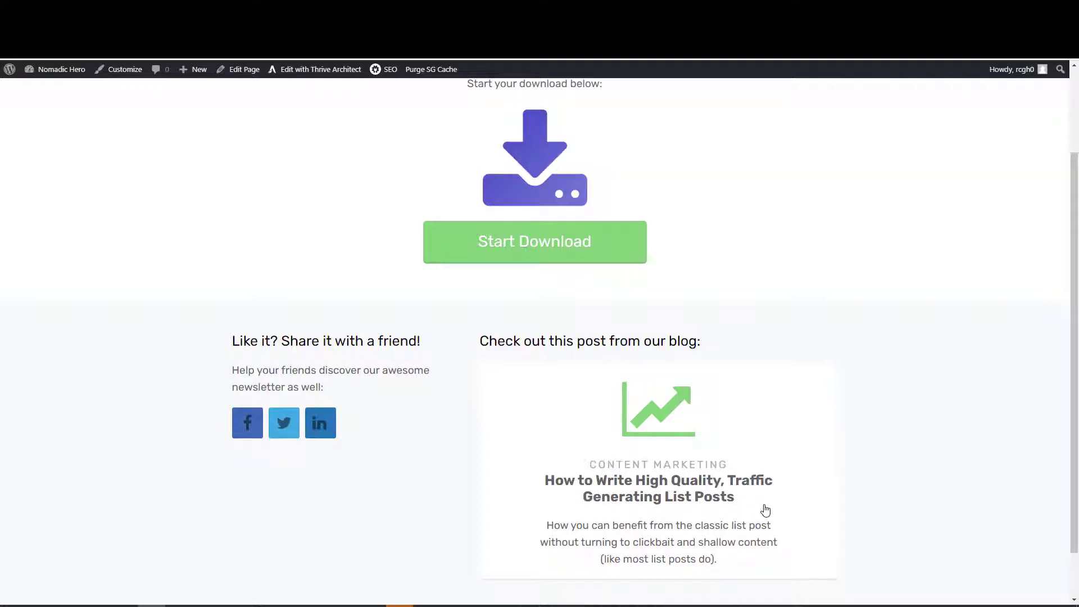
{"action": "scroll", "coordinate": [836, 556], "scroll_direction": "up", "scroll_amount": 2}
{"action": "scroll", "coordinate": [836, 557], "scroll_direction": "down", "scroll_amount": 2}
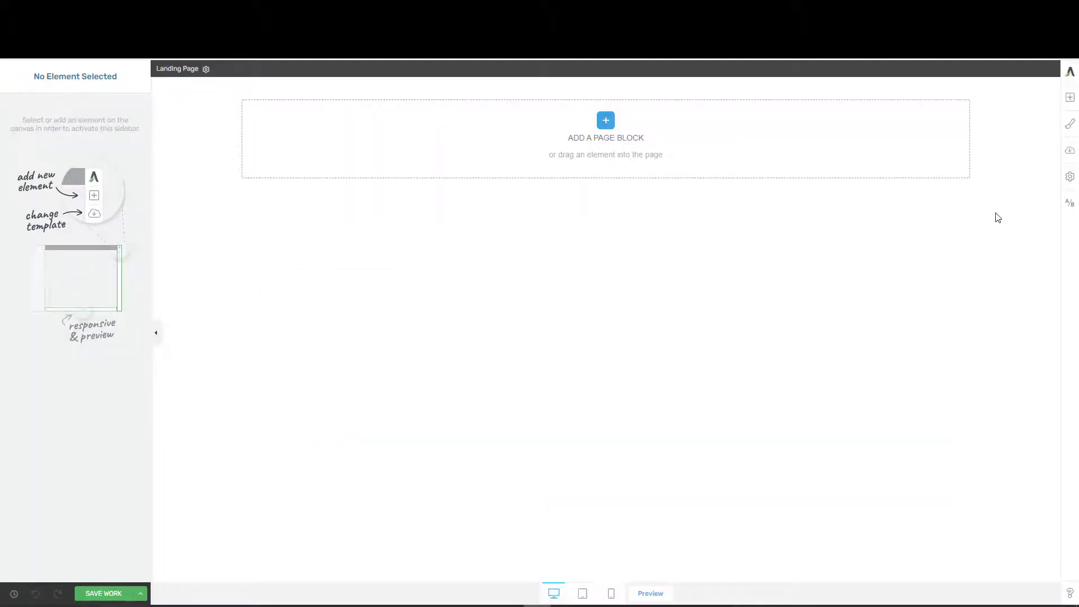
Step: Add a Text element to the top of the blank landing page and a Divider in the section below it
{"action": "left_click", "coordinate": [1071, 99]}
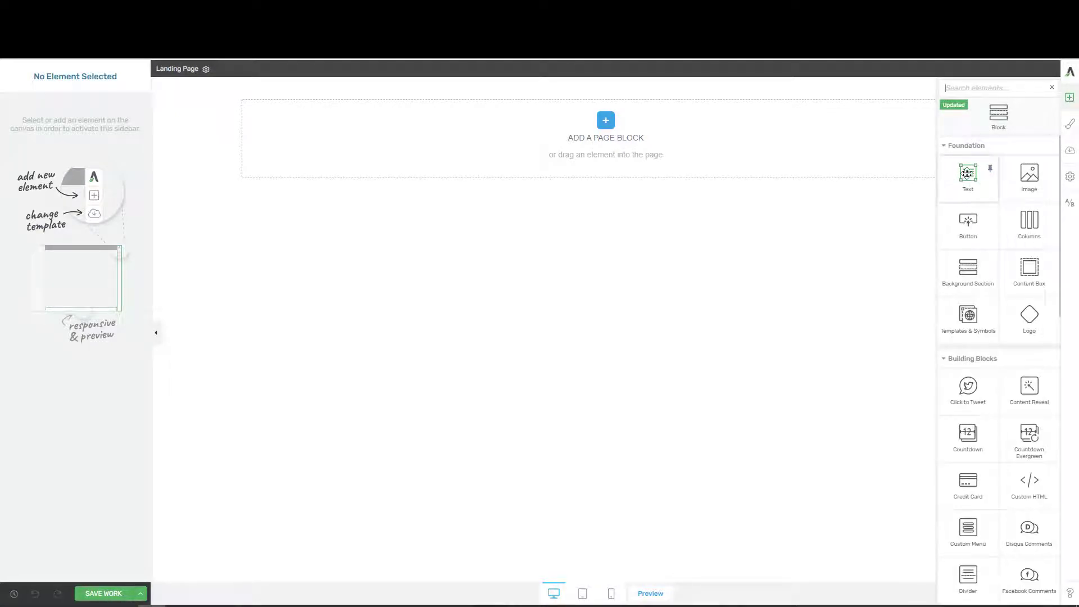
{"action": "left_click_drag", "start_coordinate": [966, 176], "coordinate": [342, 126]}
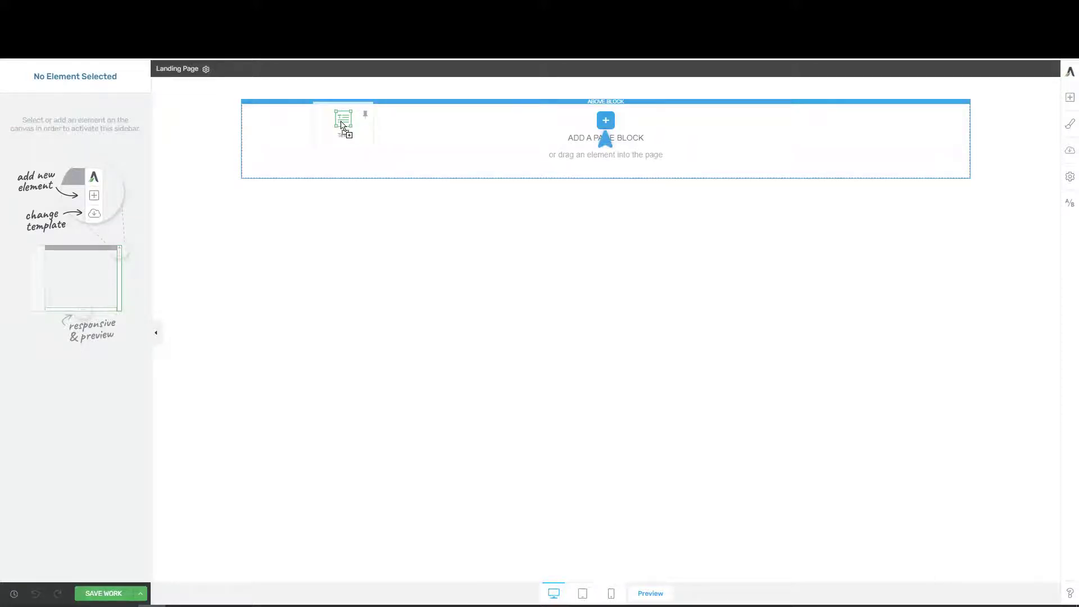
{"action": "left_click_drag", "start_coordinate": [342, 127], "coordinate": [273, 127]}
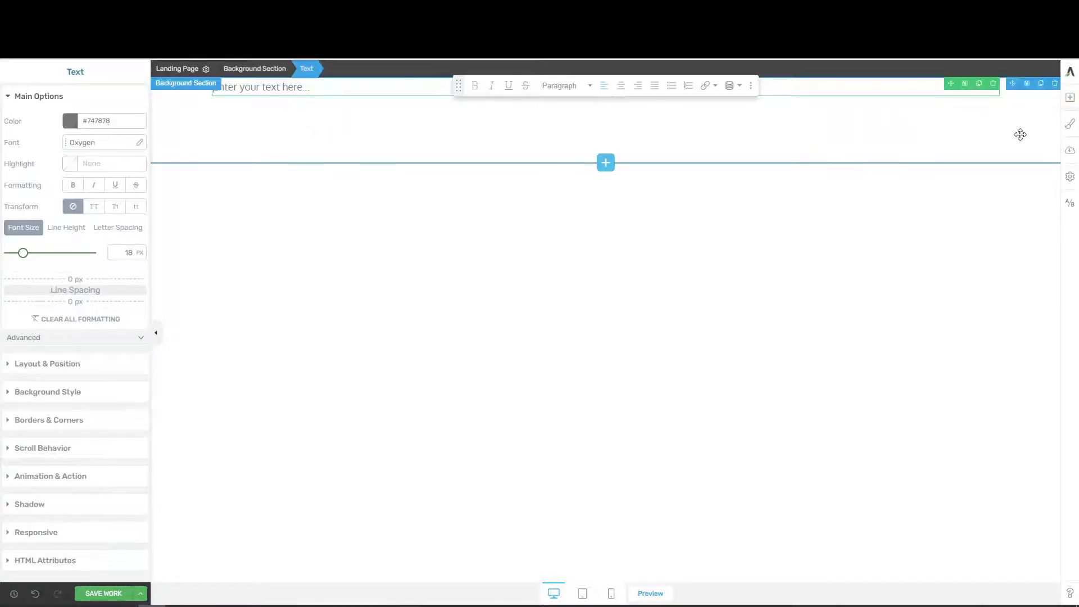
{"action": "left_click", "coordinate": [1070, 99]}
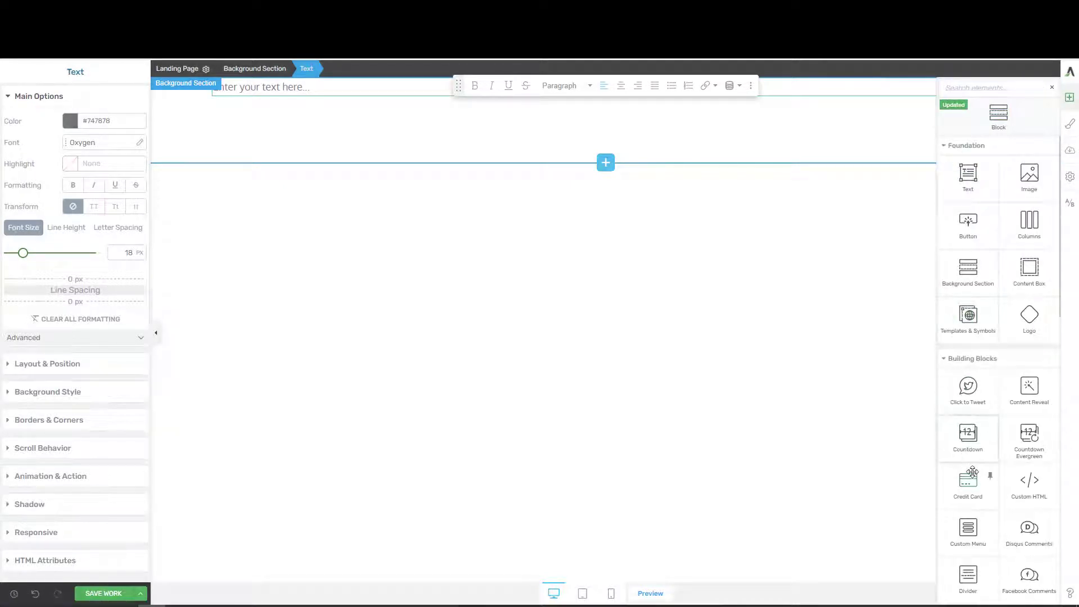
{"action": "scroll", "coordinate": [966, 461], "scroll_direction": "down", "scroll_amount": 3}
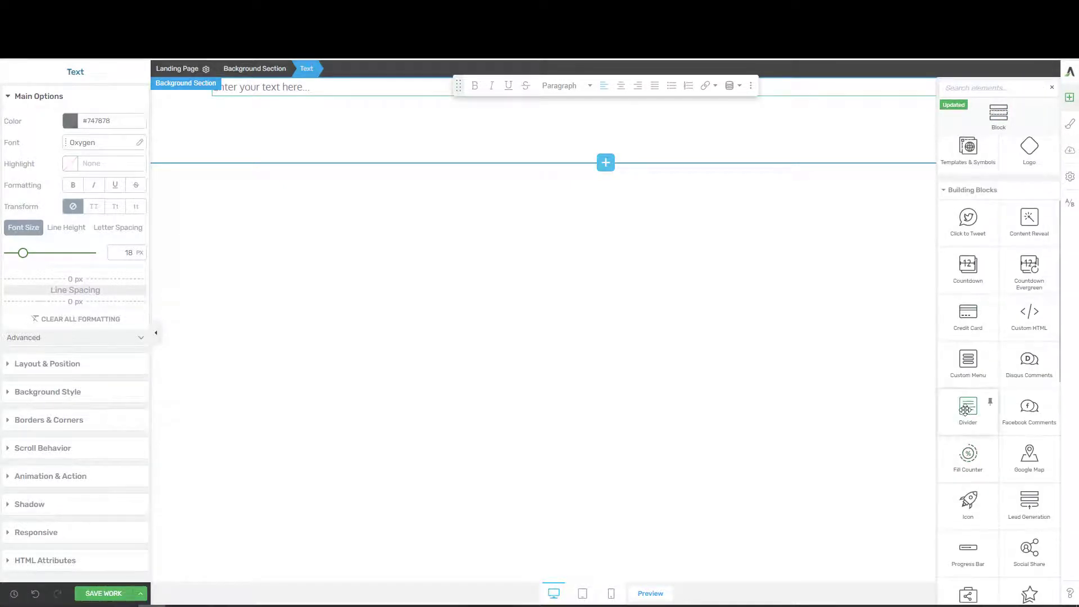
{"action": "left_click_drag", "start_coordinate": [959, 407], "coordinate": [449, 126]}
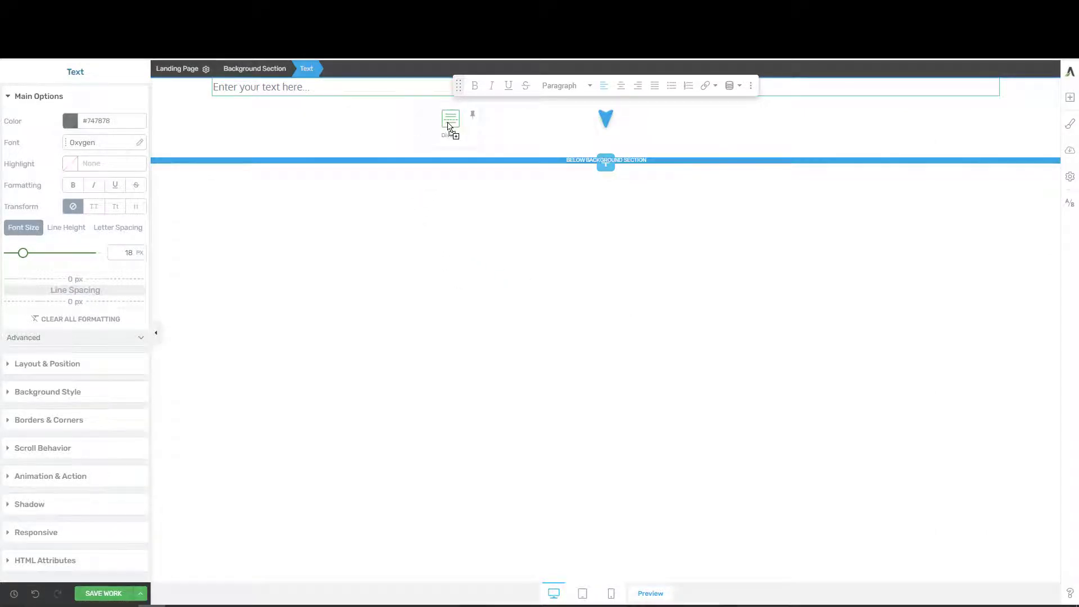
{"action": "left_click_drag", "start_coordinate": [449, 126], "coordinate": [449, 126]}
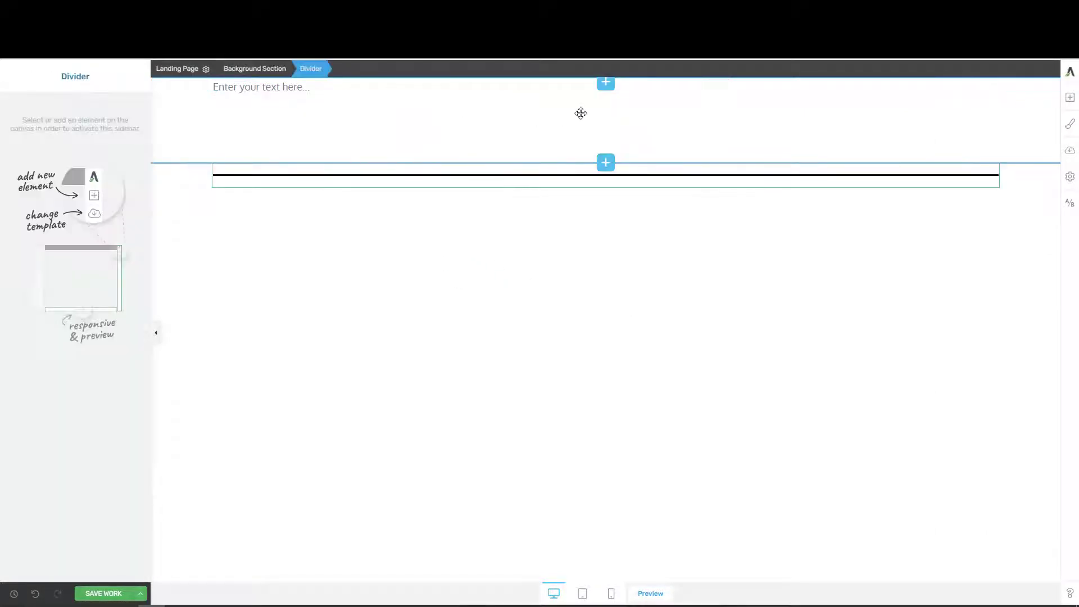
Step: Add a second Text element in its own section below the divider
{"action": "left_click", "coordinate": [1070, 98]}
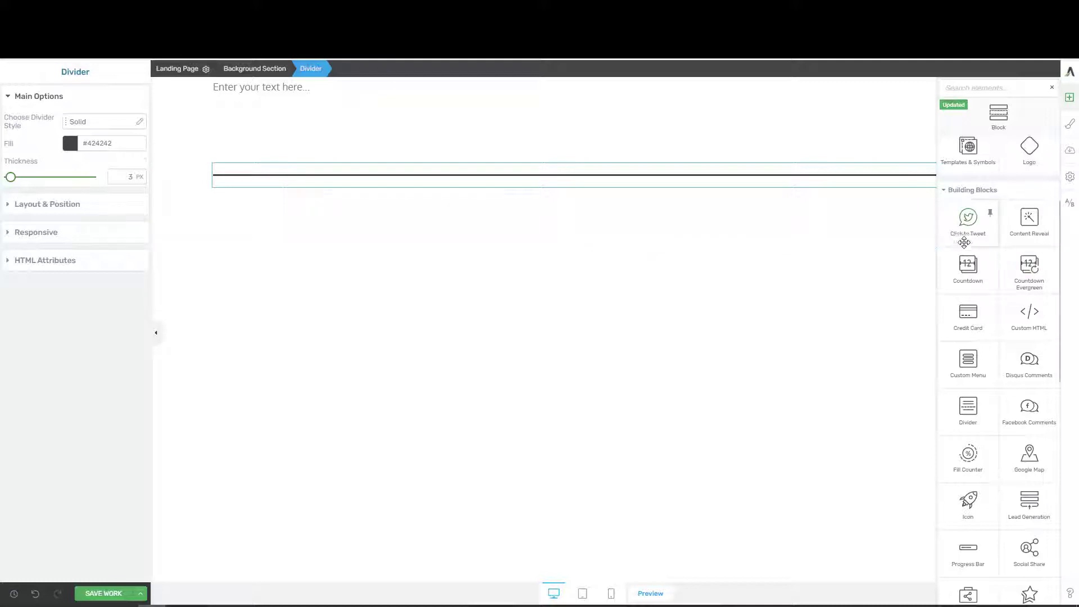
{"action": "scroll", "coordinate": [965, 236], "scroll_direction": "up", "scroll_amount": 3}
{"action": "left_click_drag", "start_coordinate": [953, 180], "coordinate": [345, 217]}
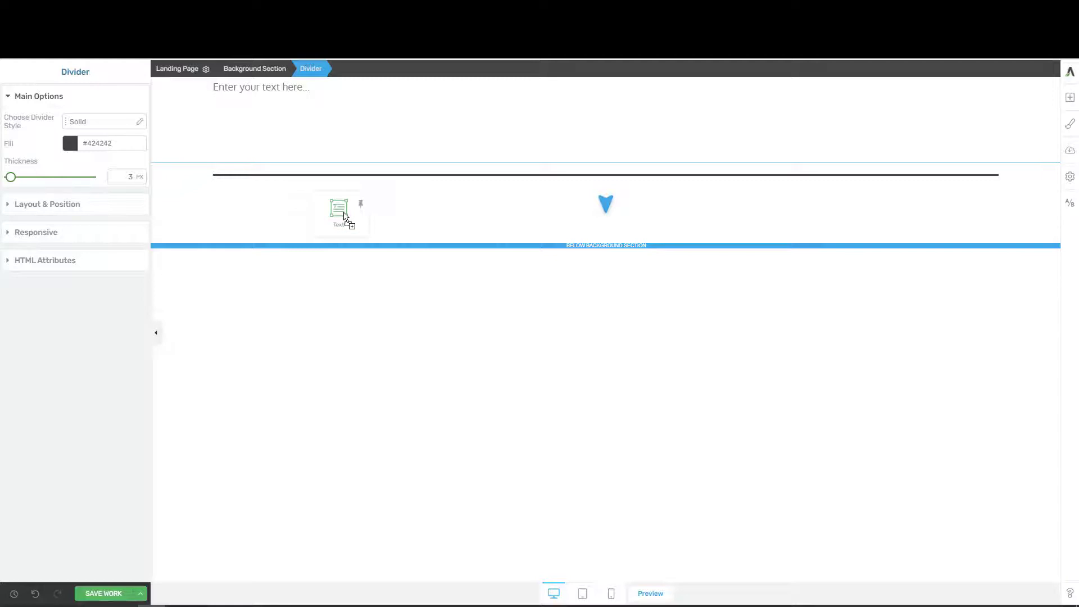
{"action": "left_click_drag", "start_coordinate": [345, 216], "coordinate": [345, 219]}
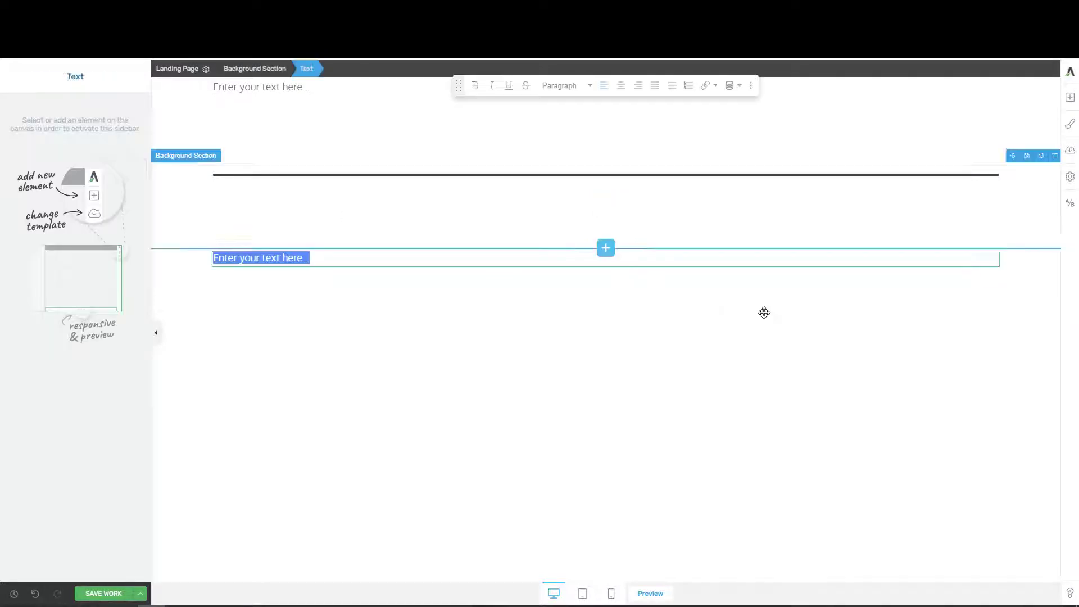
Step: Add a second Divider below the second text element, followed by a third Text element beneath it
{"action": "left_click", "coordinate": [1070, 98]}
{"action": "scroll", "coordinate": [945, 457], "scroll_direction": "down", "scroll_amount": 2}
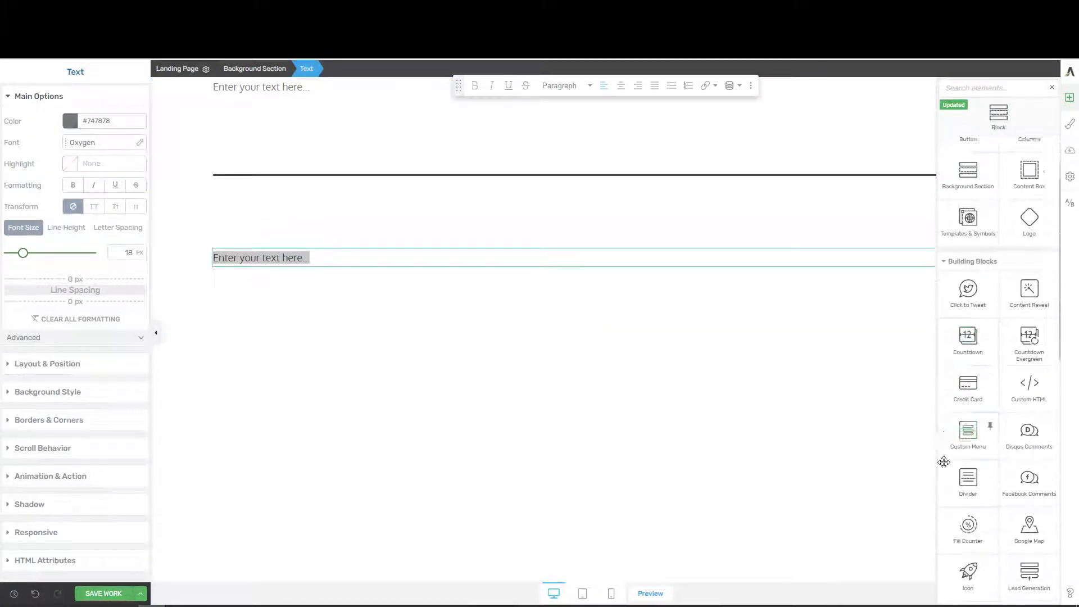
{"action": "left_click_drag", "start_coordinate": [966, 477], "coordinate": [530, 349]}
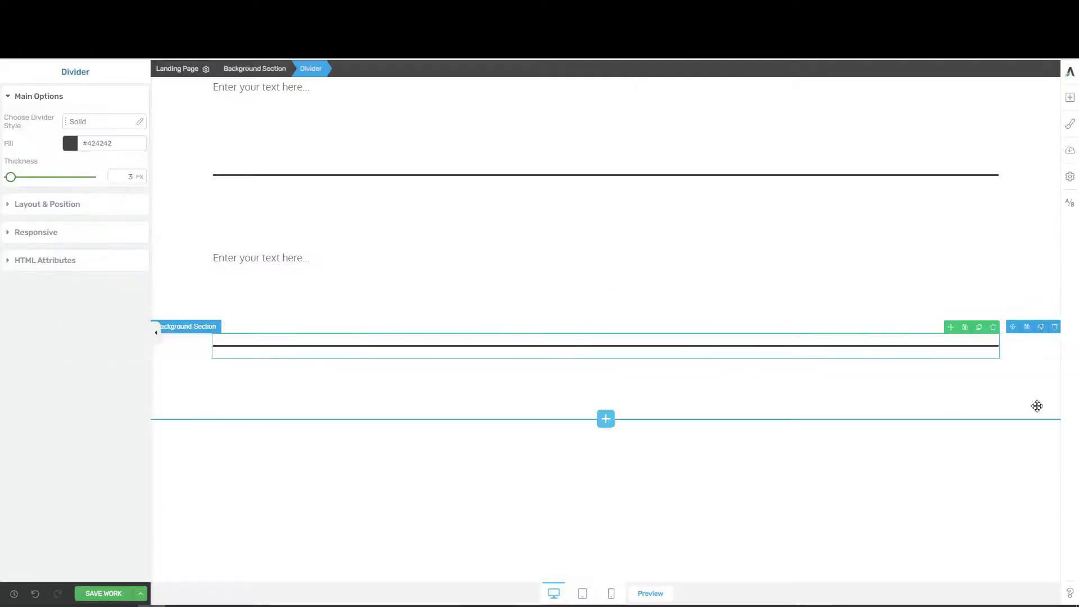
{"action": "left_click", "coordinate": [1071, 99]}
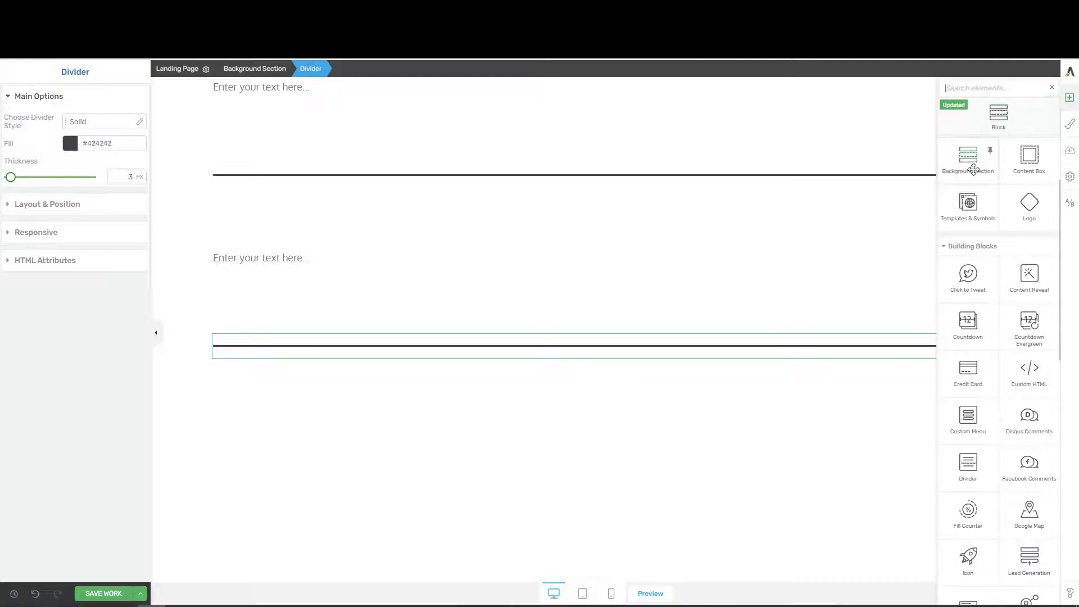
{"action": "left_click_drag", "start_coordinate": [975, 195], "coordinate": [243, 392]}
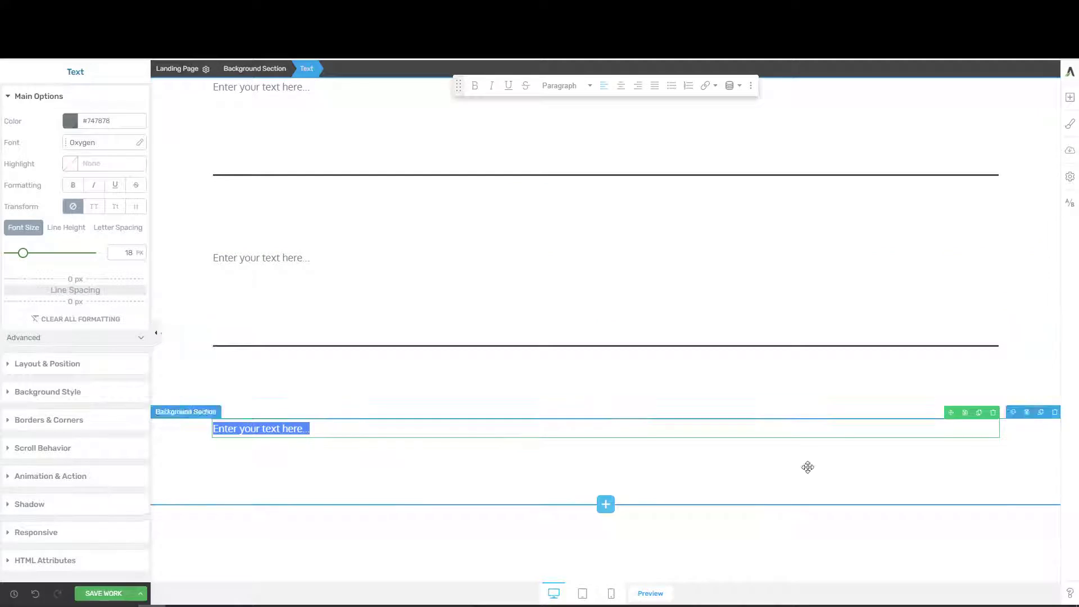
Step: Add a Lead Generation element below the third text and apply the Opt-in Form 01 template with name and email fields
{"action": "left_click", "coordinate": [1068, 96]}
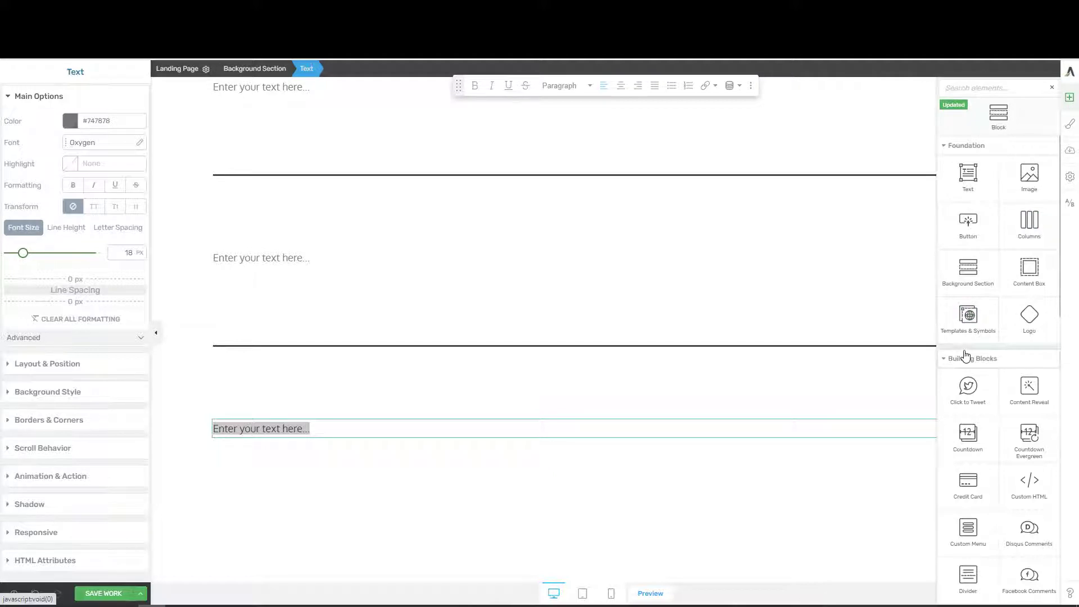
{"action": "scroll", "coordinate": [971, 450], "scroll_direction": "down", "scroll_amount": 6}
{"action": "scroll", "coordinate": [977, 452], "scroll_direction": "down", "scroll_amount": 2}
{"action": "scroll", "coordinate": [971, 416], "scroll_direction": "down", "scroll_amount": 2}
{"action": "scroll", "coordinate": [1035, 272], "scroll_direction": "up", "scroll_amount": 3}
{"action": "left_click_drag", "start_coordinate": [1033, 274], "coordinate": [453, 484]}
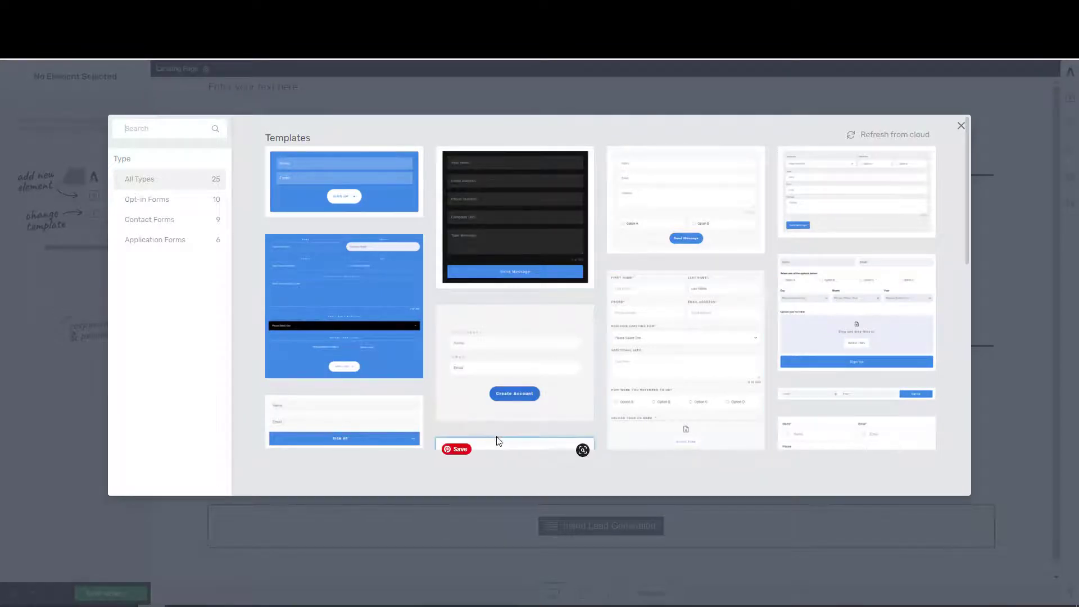
{"action": "left_click", "coordinate": [308, 419]}
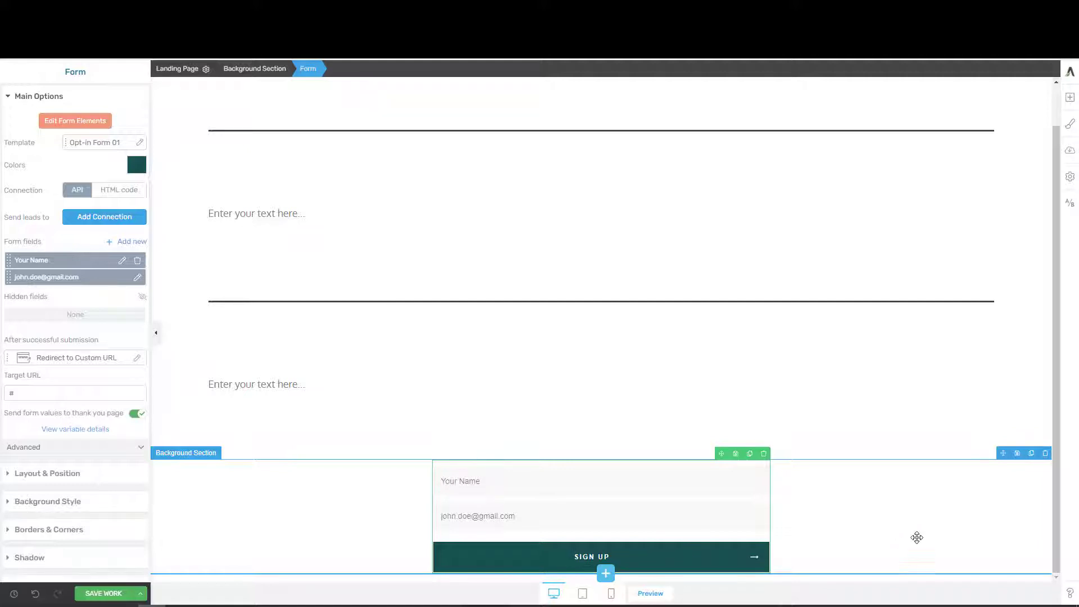
Step: Add an empty Background Section directly below the sign-up form
{"action": "left_click", "coordinate": [906, 522]}
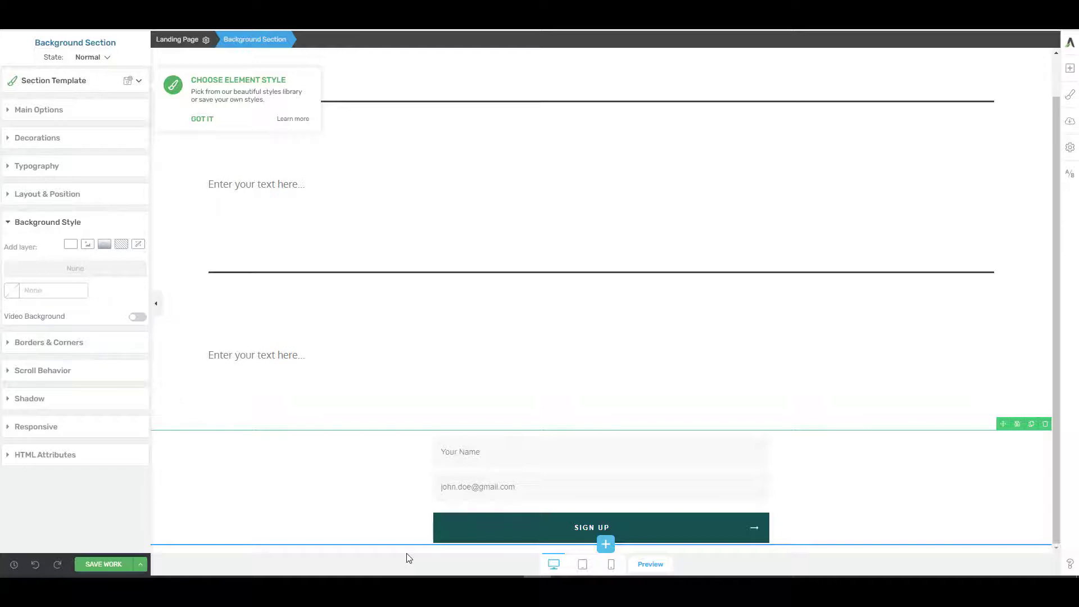
{"action": "left_click", "coordinate": [1071, 70]}
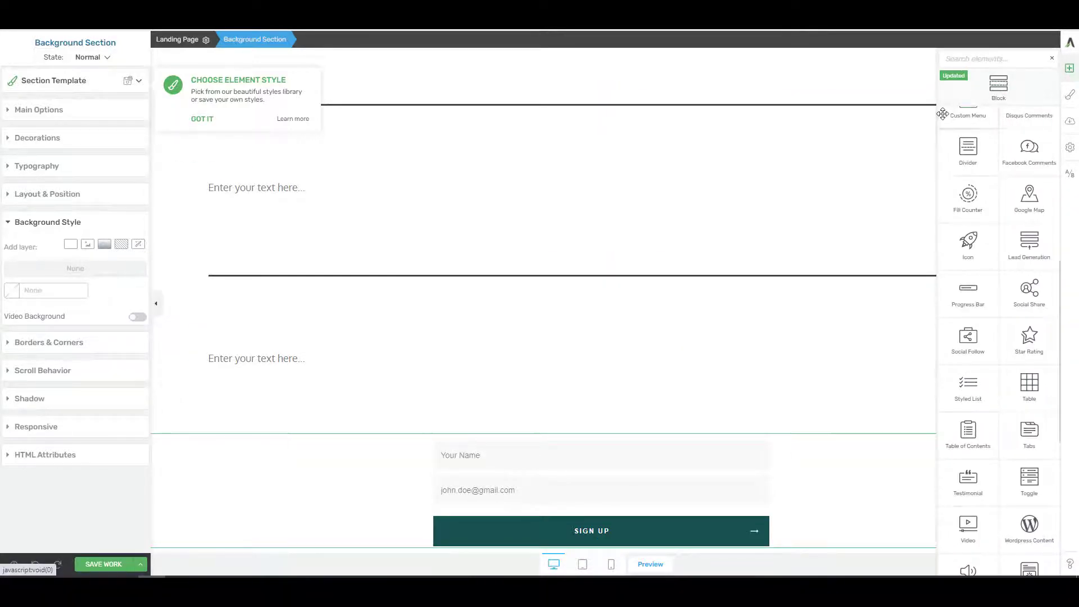
{"action": "left_click_drag", "start_coordinate": [952, 248], "coordinate": [386, 524]}
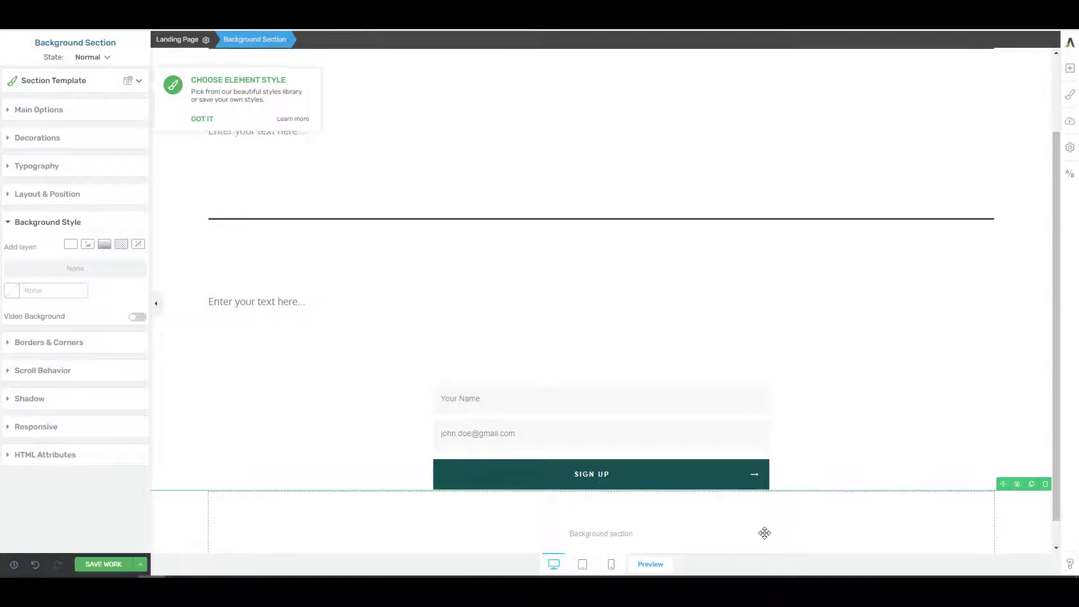
Step: Switch to the finished opt-in page and copy the line "INSTANT ACCESS: Honest, direct and practical step by step video tutorials!"
{"action": "left_click_drag", "start_coordinate": [369, 561], "coordinate": [359, 538]}
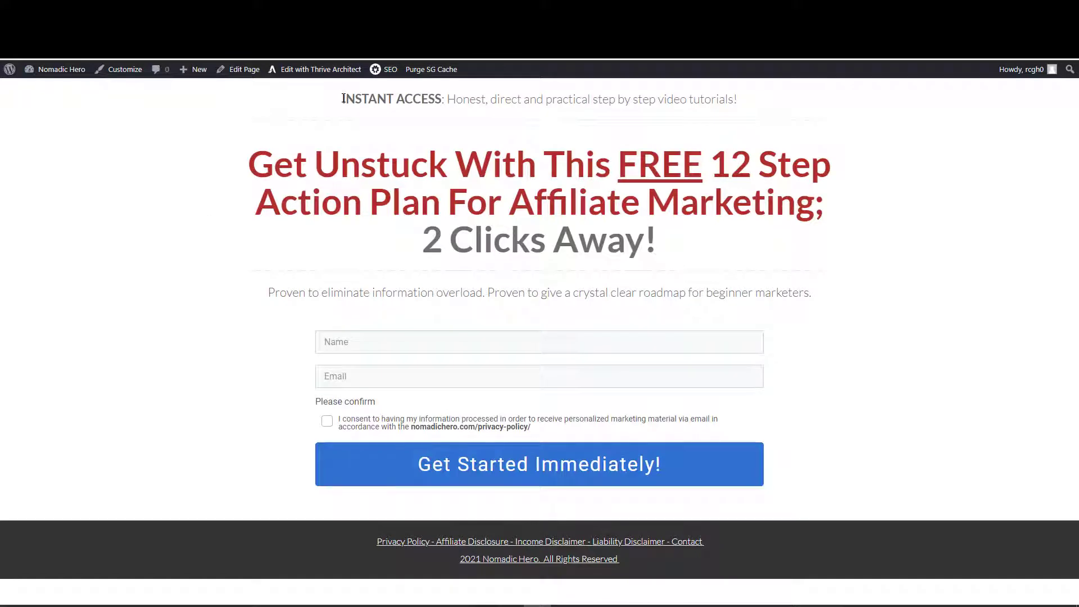
{"action": "left_click_drag", "start_coordinate": [343, 99], "coordinate": [754, 101]}
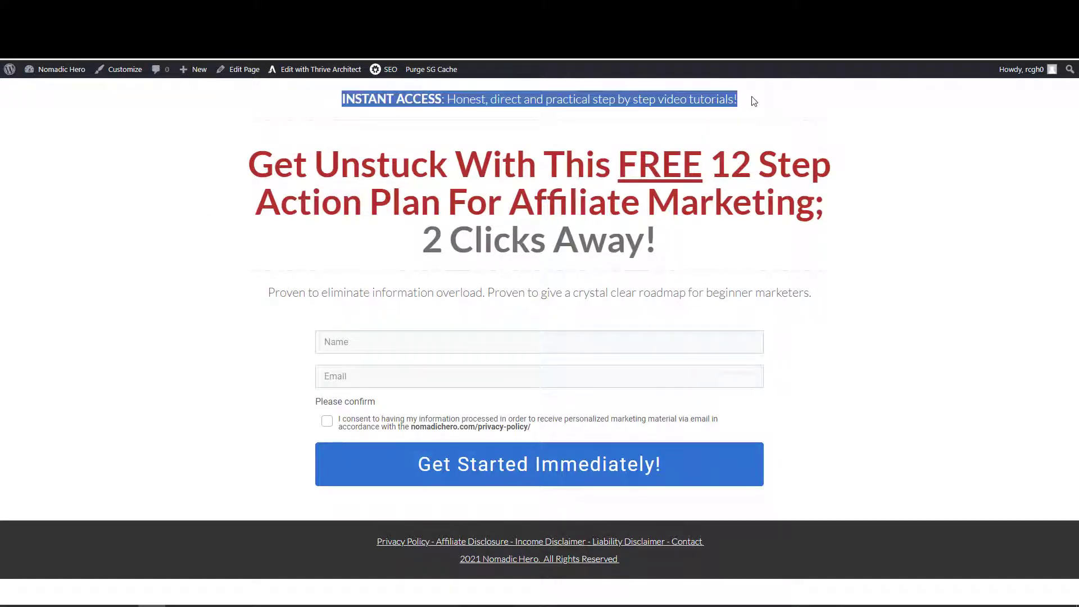
{"action": "right_click", "coordinate": [704, 99]}
{"action": "left_click", "coordinate": [722, 105]}
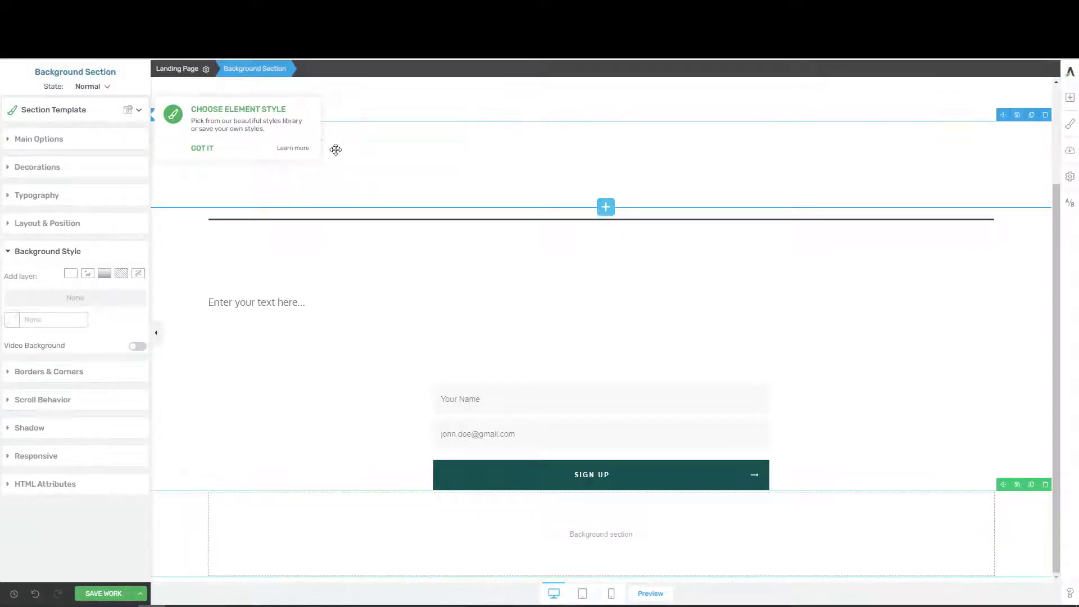
Step: Back in the landing page editor, paste the copied line over the placeholder in the text element above the divider and centre it
{"action": "left_click", "coordinate": [205, 150]}
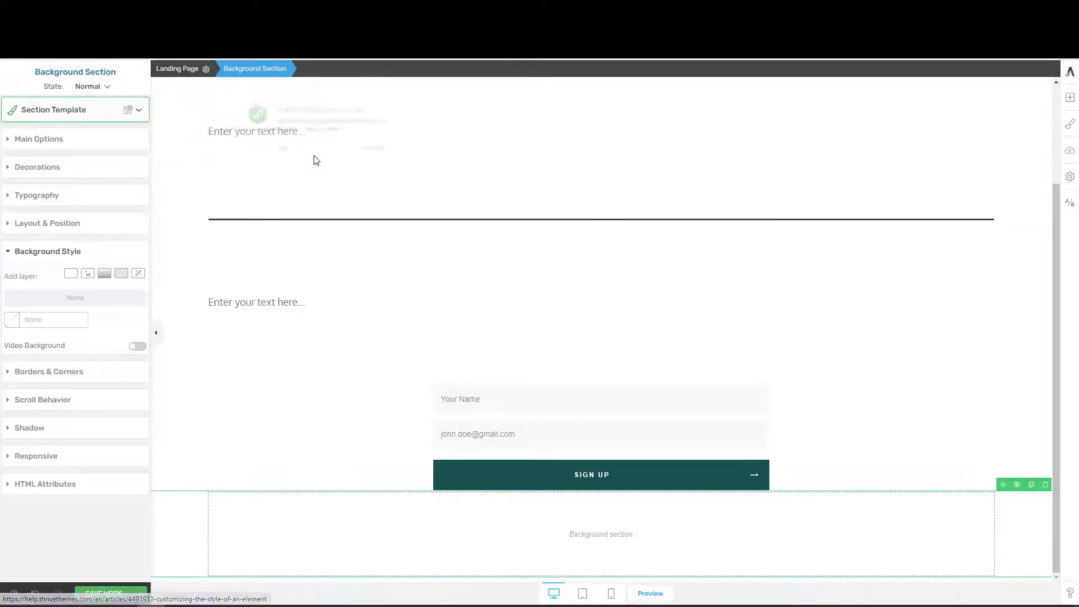
{"action": "left_click", "coordinate": [214, 132]}
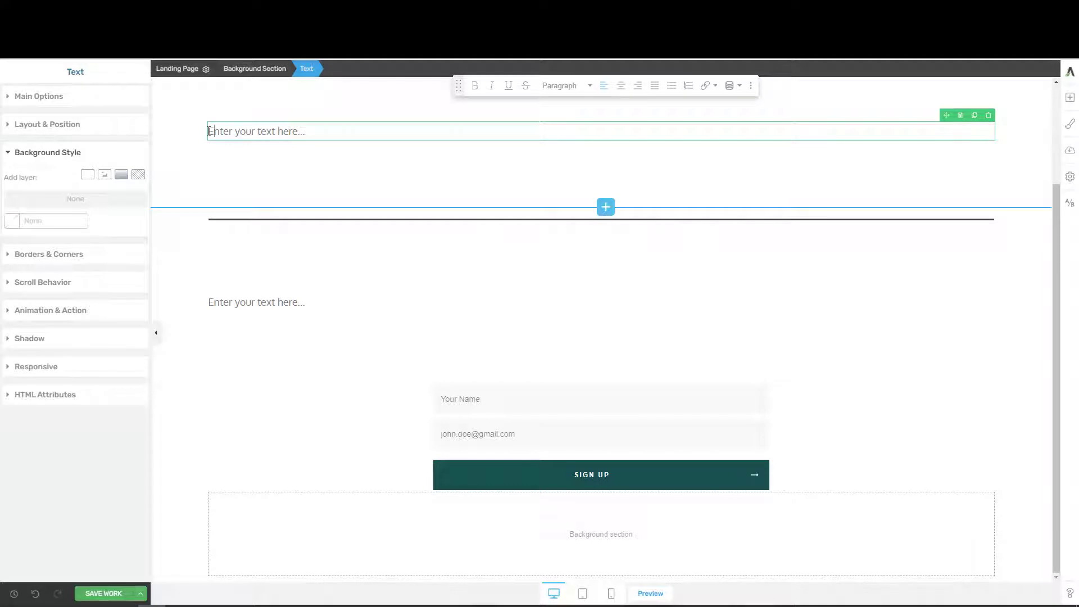
{"action": "right_click", "coordinate": [218, 128]}
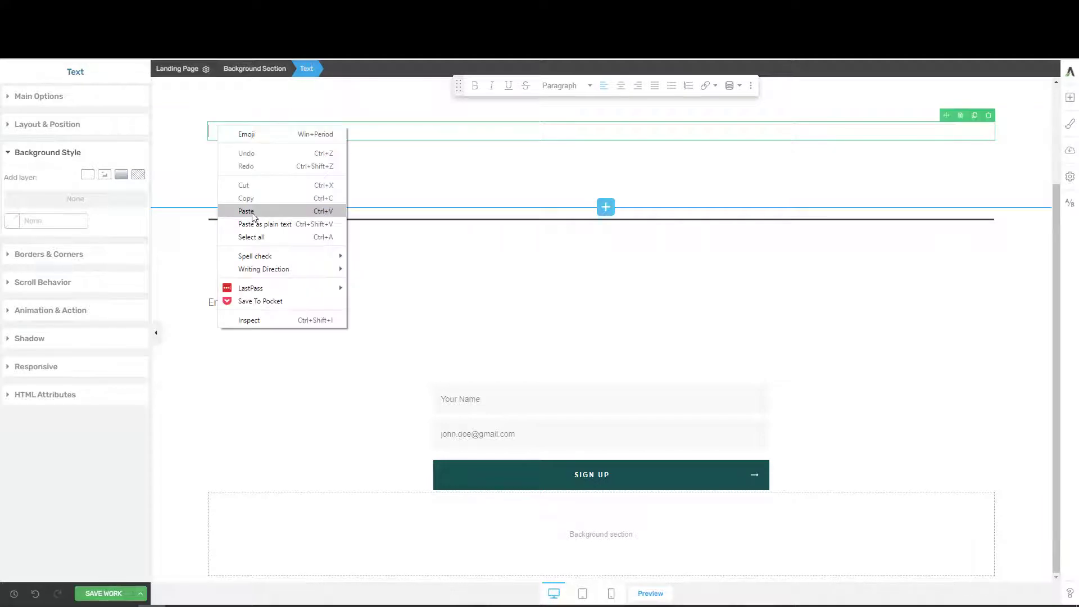
{"action": "left_click", "coordinate": [246, 211]}
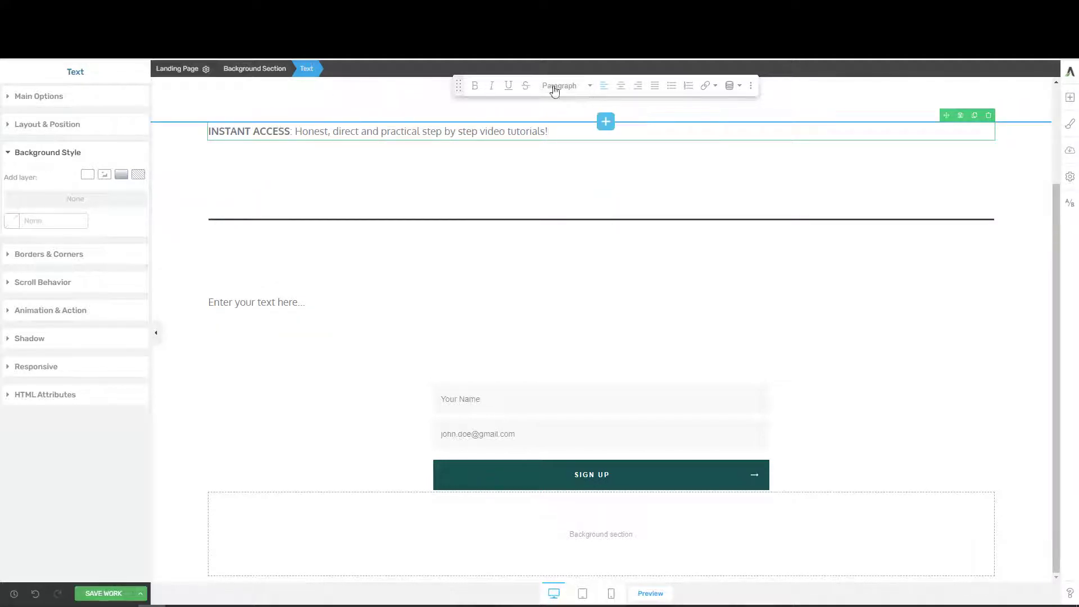
{"action": "left_click", "coordinate": [622, 87]}
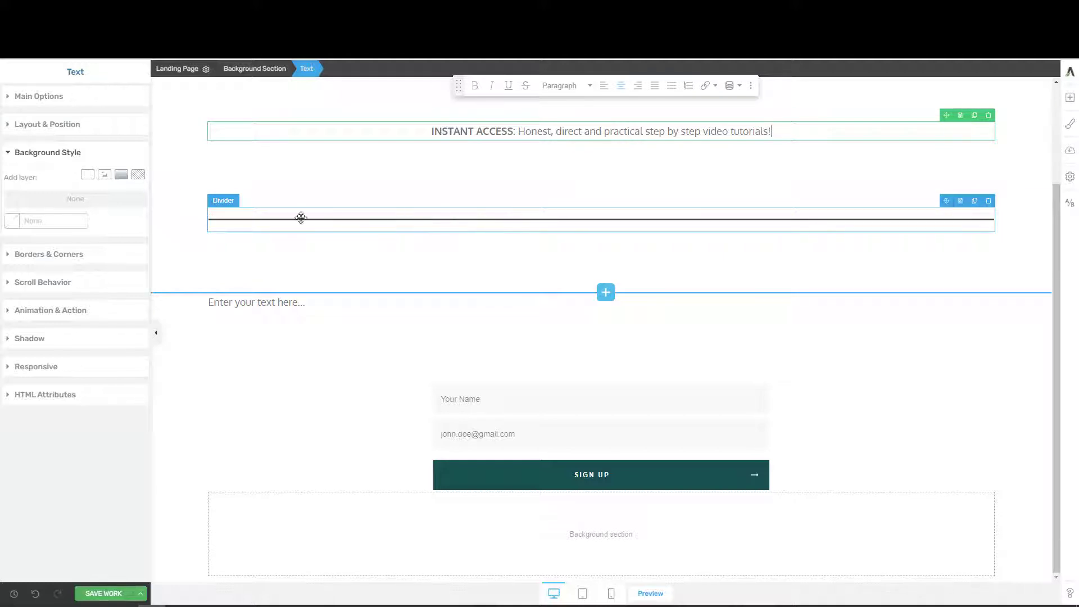
Step: Change the style of the divider below the "INSTANT ACCESS" line to Dashed Slim
{"action": "left_click", "coordinate": [231, 219]}
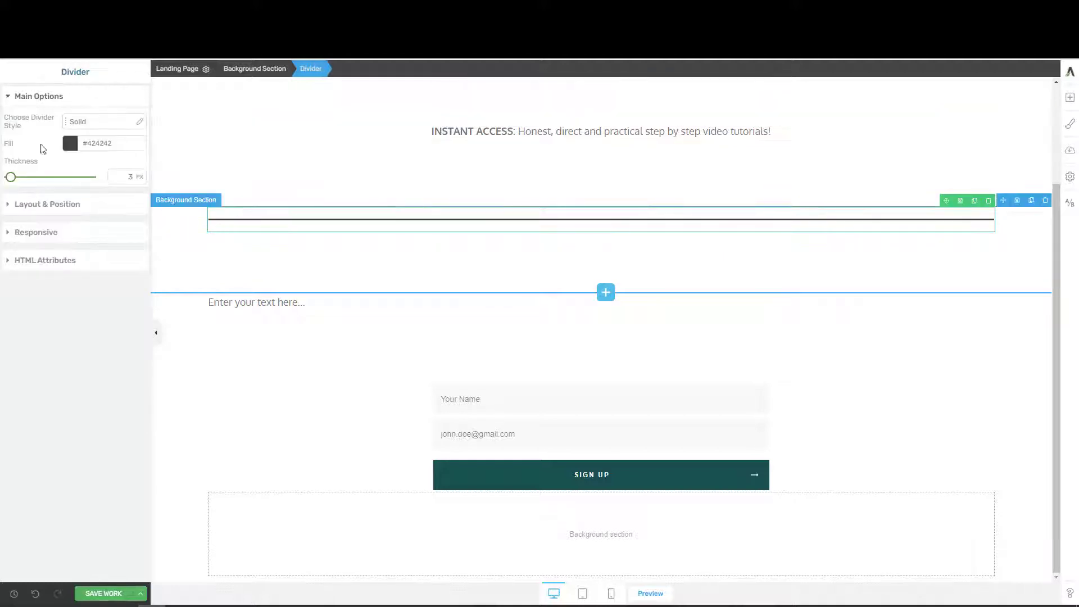
{"action": "left_click", "coordinate": [140, 121]}
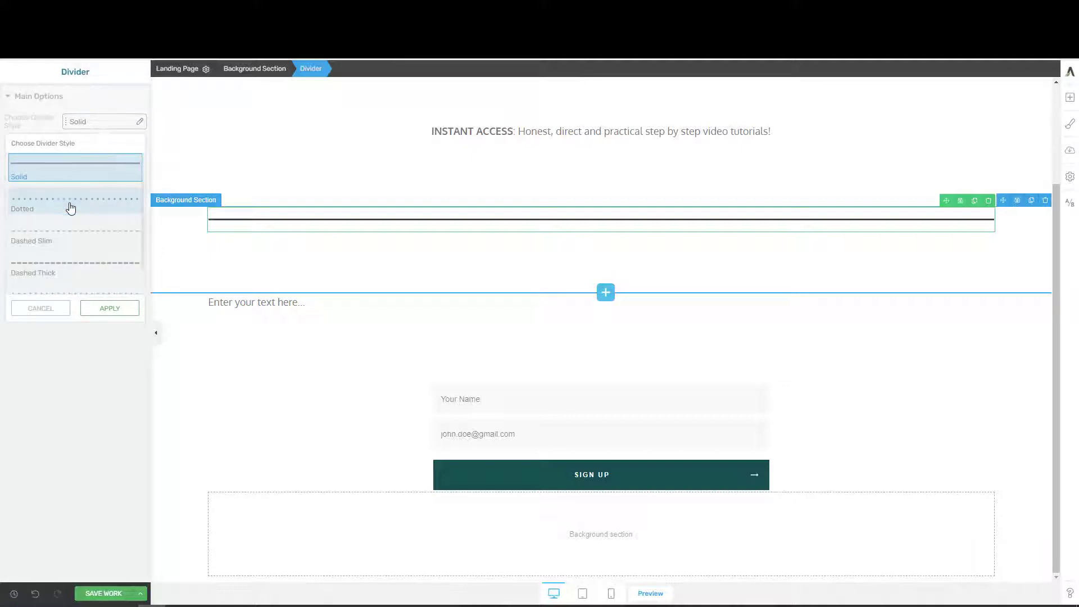
{"action": "left_click", "coordinate": [68, 236]}
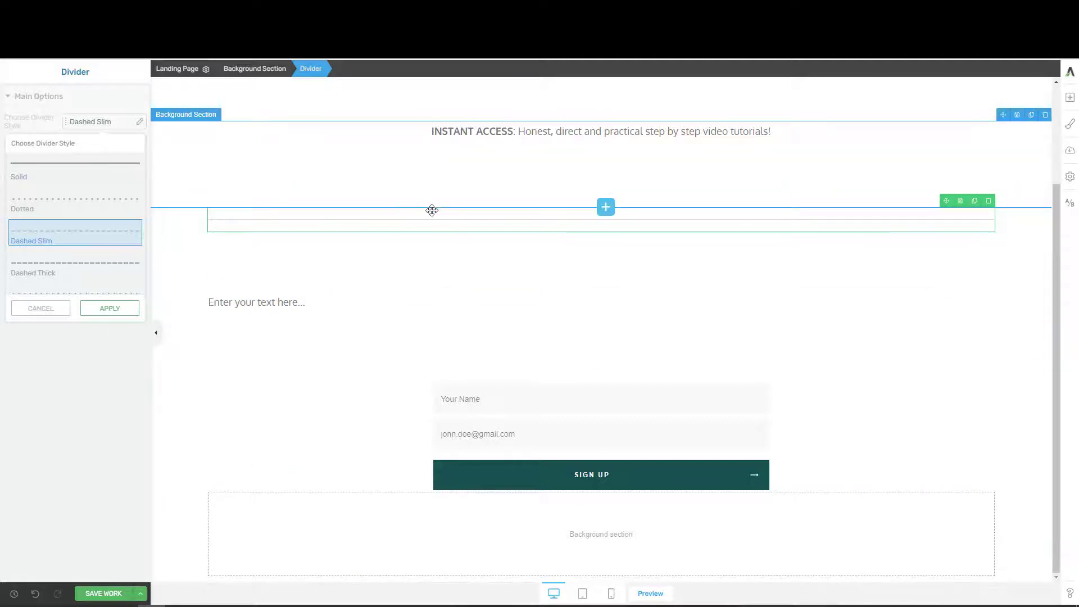
Step: Select the text element below the divider, and copy the headline from "Get Unstuck" to "2 Clicks Away!" on the finished opt-in page
{"action": "left_click", "coordinate": [211, 302]}
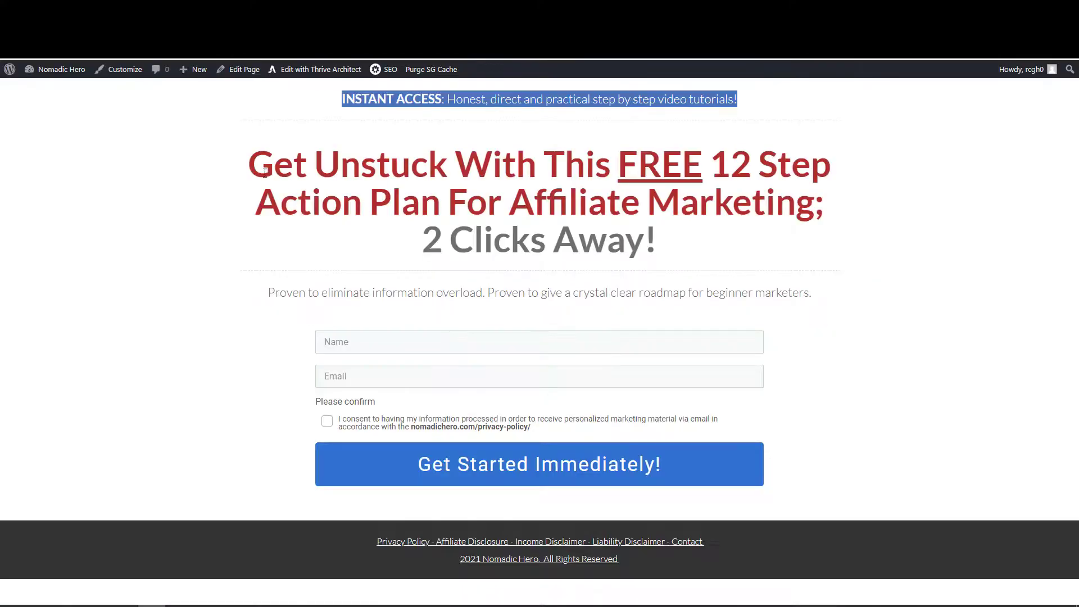
{"action": "left_click_drag", "start_coordinate": [254, 153], "coordinate": [267, 177]}
{"action": "left_click_drag", "start_coordinate": [662, 239], "coordinate": [663, 239]}
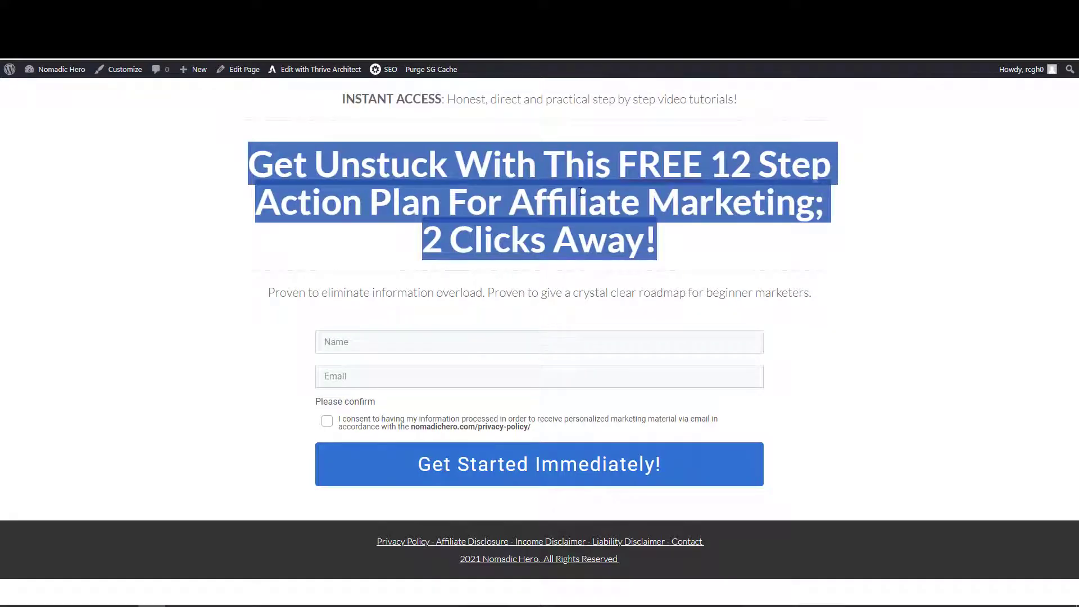
{"action": "right_click", "coordinate": [582, 195]}
{"action": "left_click", "coordinate": [615, 201]}
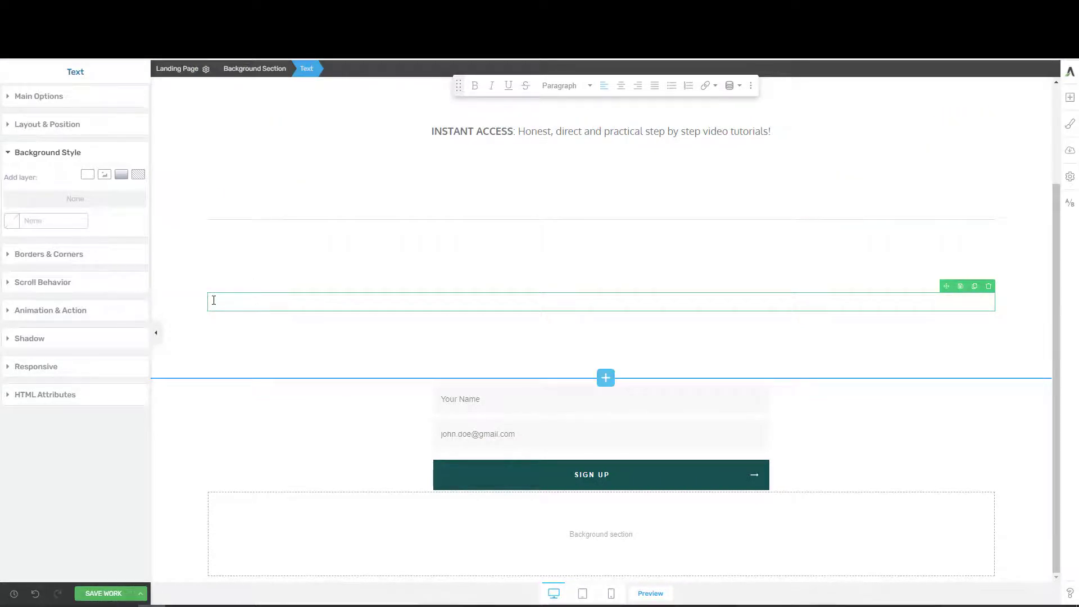
Step: Paste the copied headline into the text element below the divider and centre both lines
{"action": "right_click", "coordinate": [213, 300]}
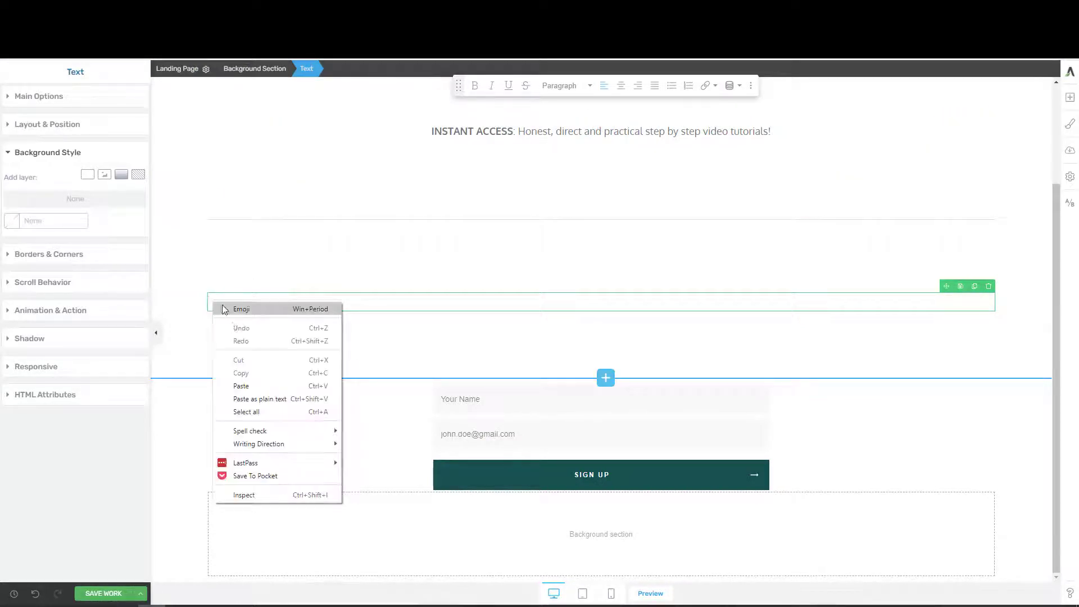
{"action": "left_click", "coordinate": [242, 387]}
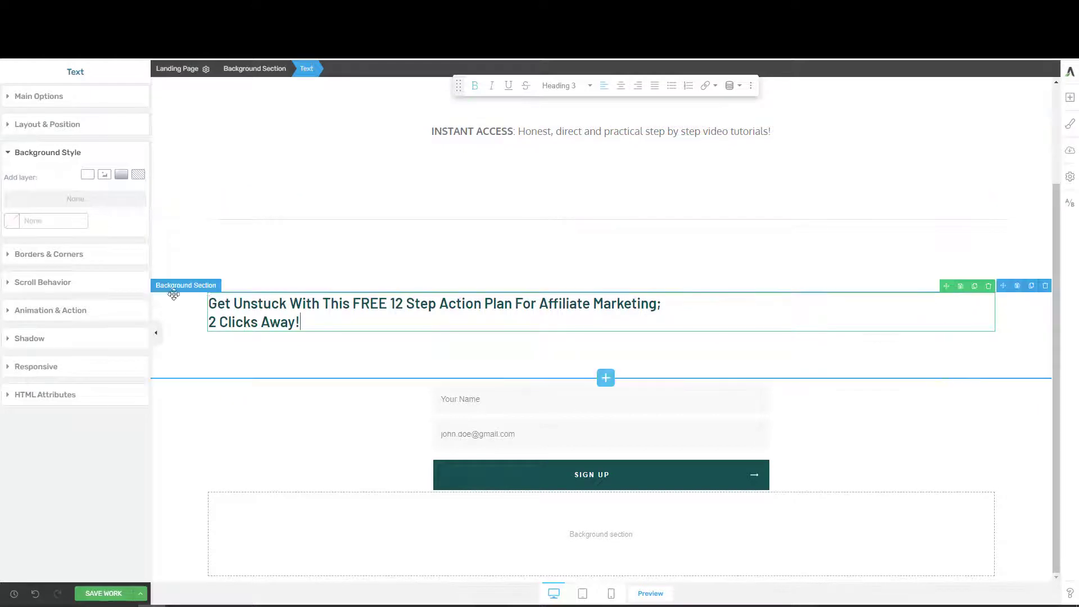
{"action": "left_click_drag", "start_coordinate": [210, 304], "coordinate": [300, 322]}
{"action": "left_click", "coordinate": [621, 88]}
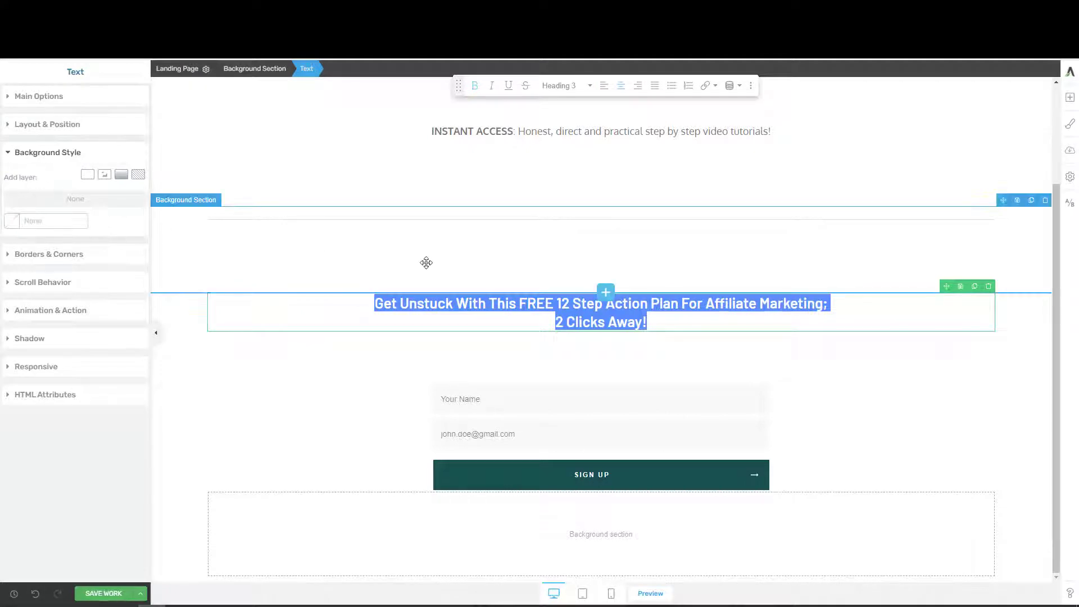
Step: Set the font size of the whole "Get Unstuck" headline to 57 px
{"action": "left_click", "coordinate": [492, 305]}
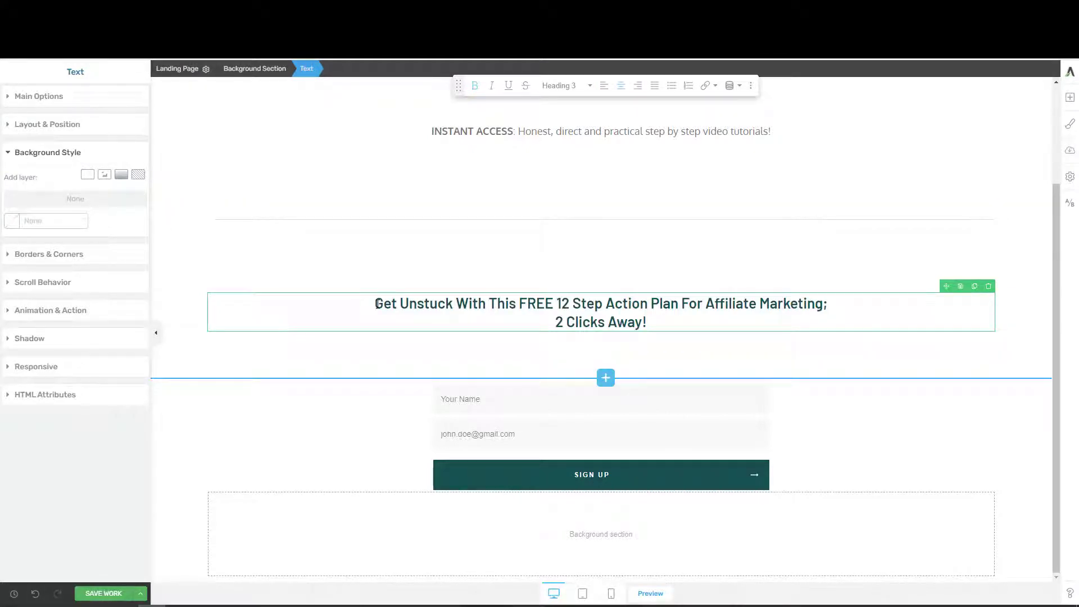
{"action": "left_click_drag", "start_coordinate": [378, 305], "coordinate": [648, 323]}
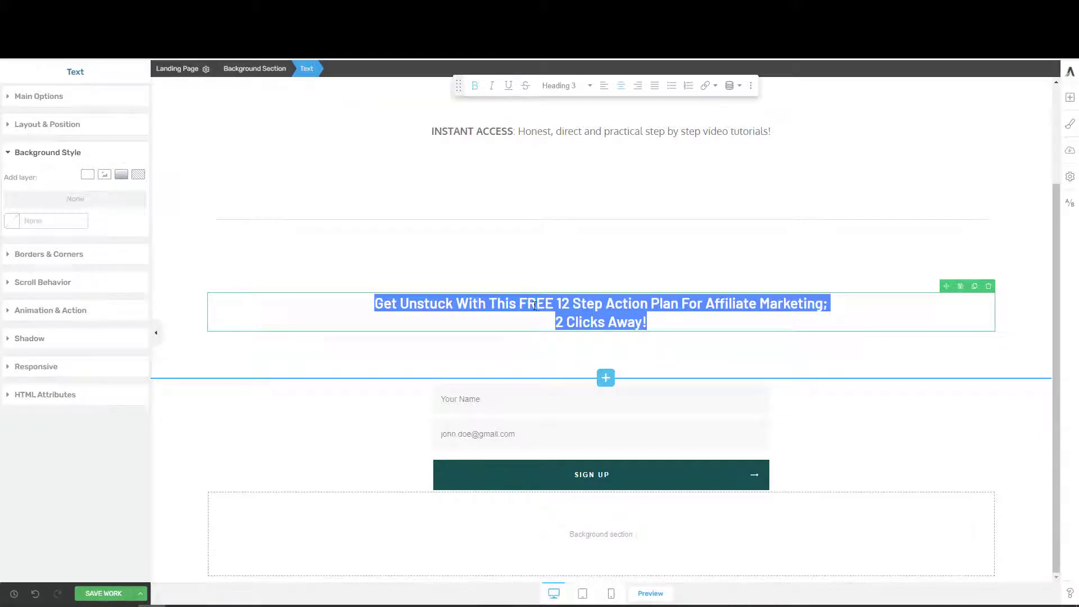
{"action": "double_click", "coordinate": [506, 302]}
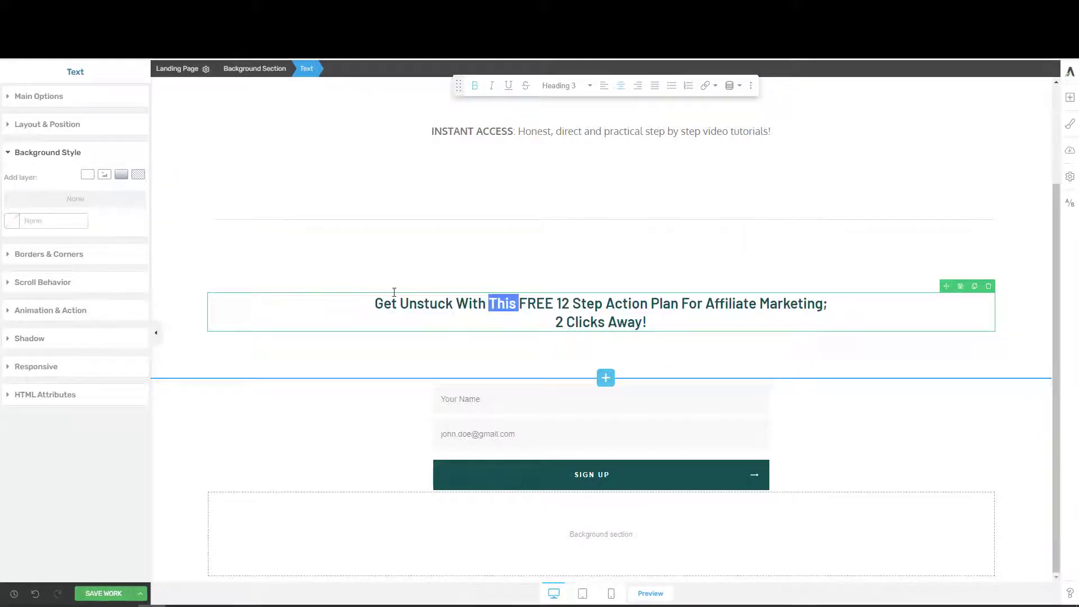
{"action": "left_click", "coordinate": [25, 98]}
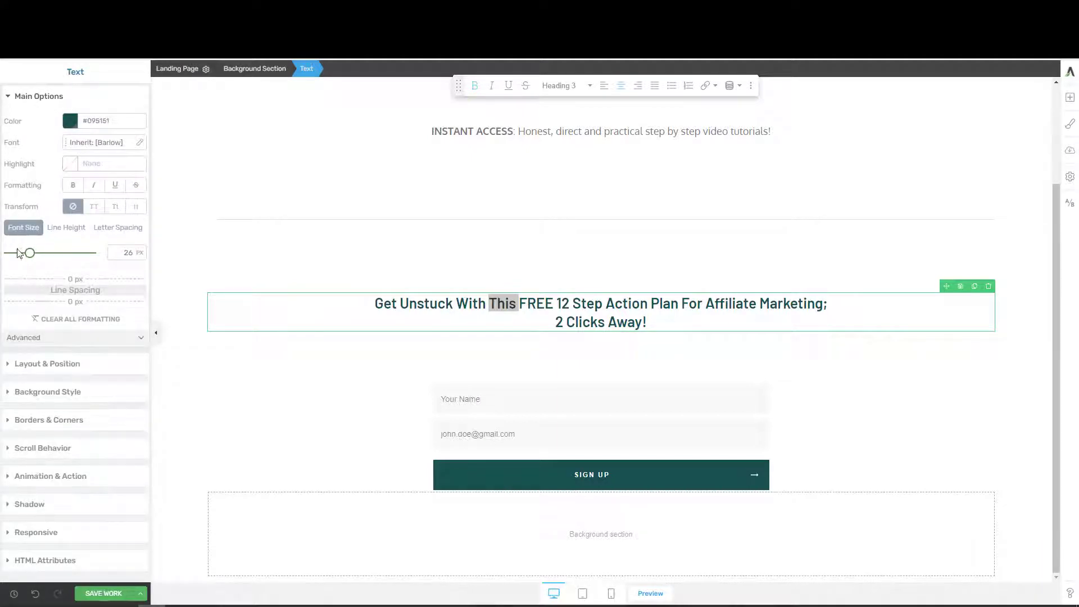
{"action": "mouse_move", "coordinate": [32, 258]}
{"action": "left_mouse_down"}
{"action": "mouse_move", "coordinate": [41, 253]}
{"action": "mouse_move", "coordinate": [31, 253]}
{"action": "left_mouse_up"}
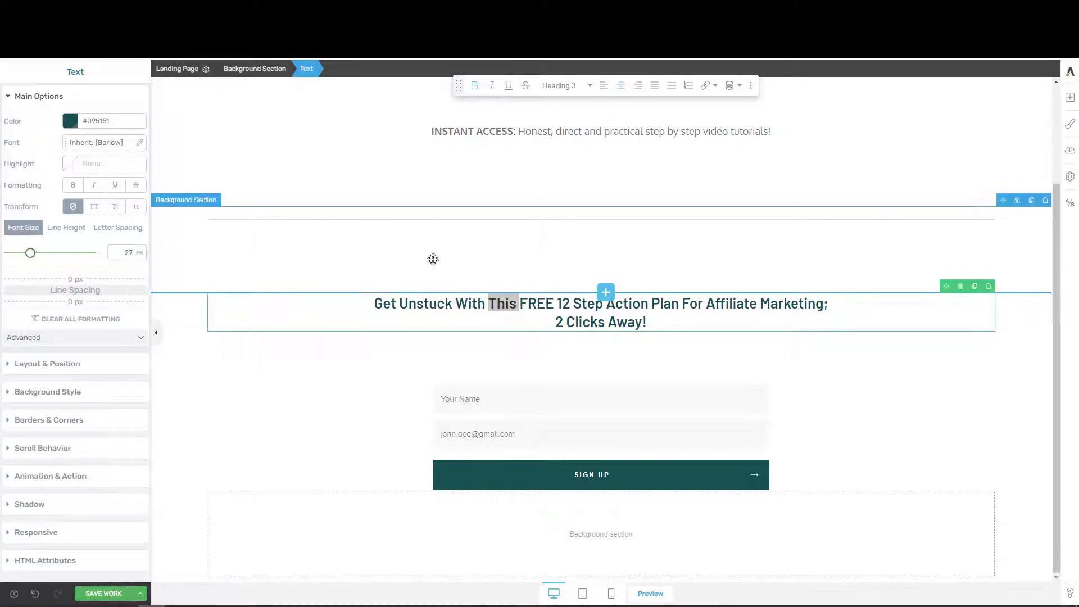
{"action": "left_click_drag", "start_coordinate": [375, 303], "coordinate": [640, 321]}
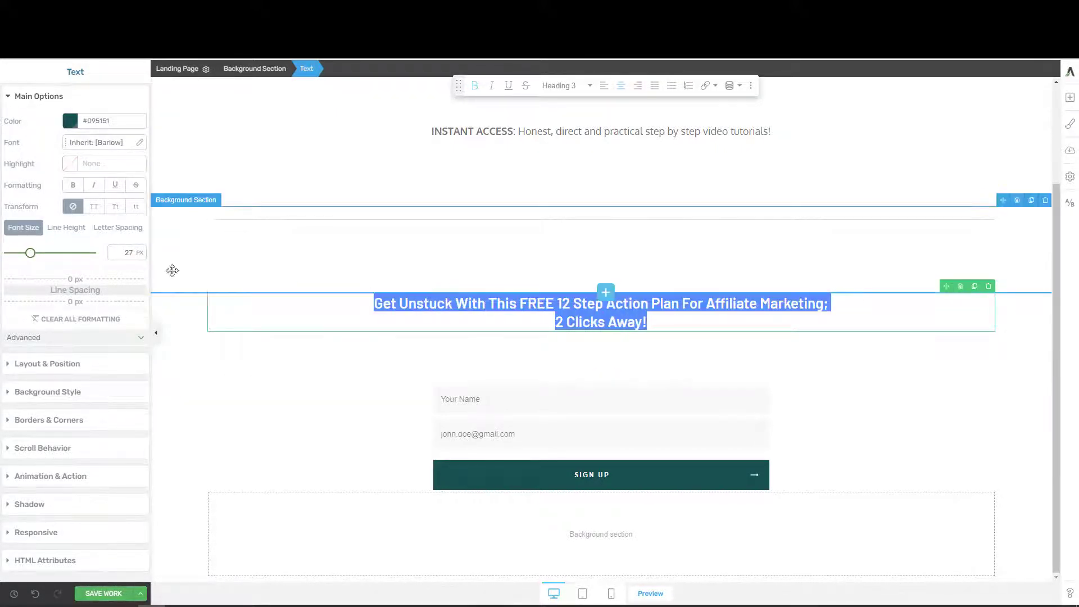
{"action": "left_click_drag", "start_coordinate": [29, 255], "coordinate": [56, 258]}
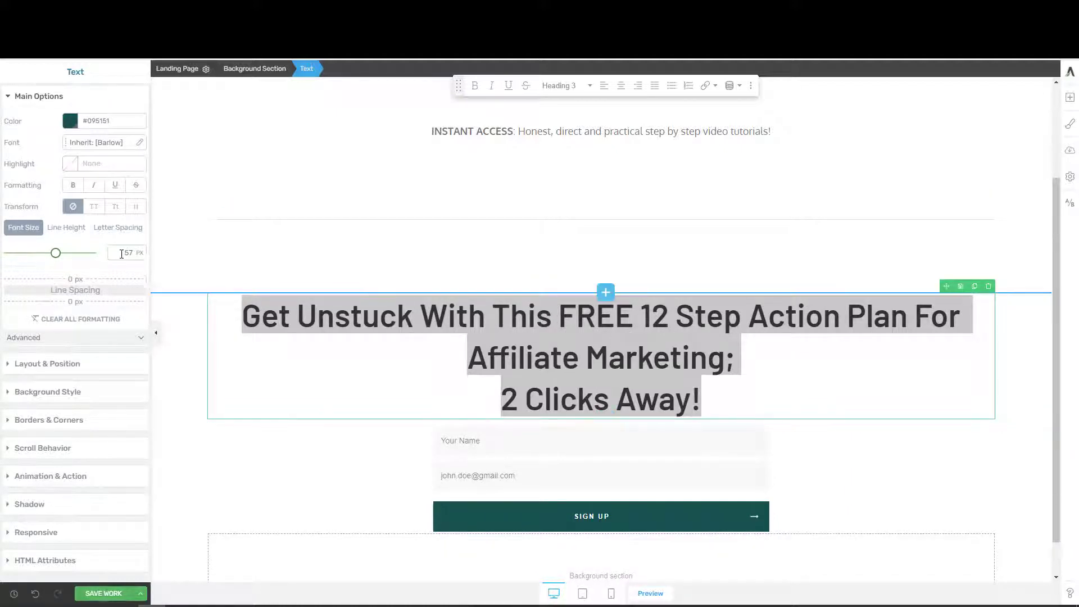
Step: Select the headline text from "Get Unstuck" through "Affiliate Marketing;", leaving out the "2 Clicks Away!" line
{"action": "left_click", "coordinate": [496, 398]}
{"action": "left_click", "coordinate": [518, 398]}
{"action": "left_click", "coordinate": [596, 400]}
{"action": "left_click", "coordinate": [635, 401]}
{"action": "left_click", "coordinate": [677, 404]}
{"action": "left_click_drag", "start_coordinate": [243, 314], "coordinate": [772, 356]}
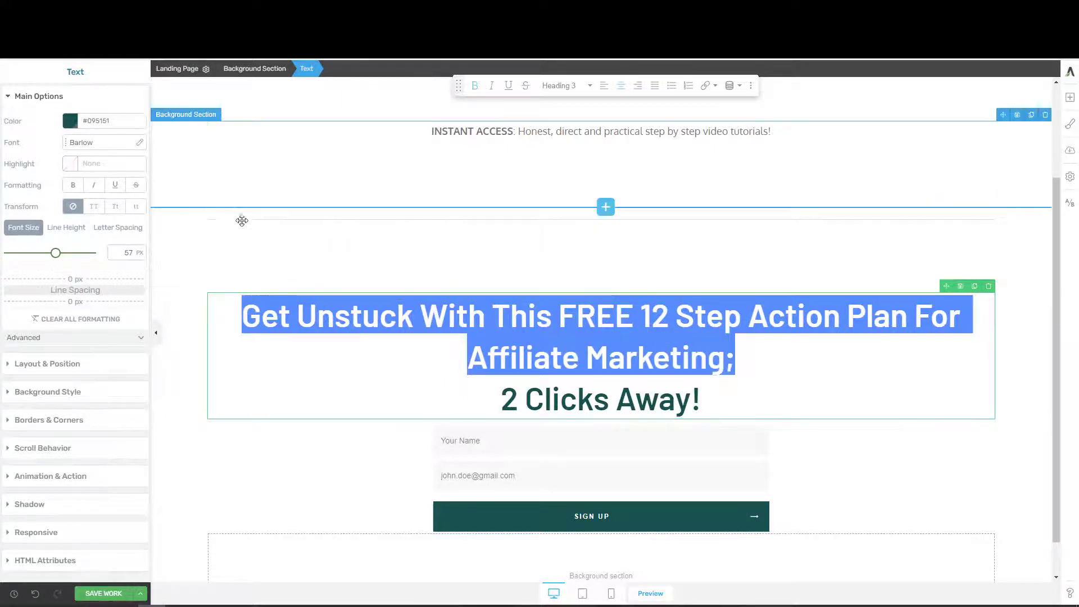
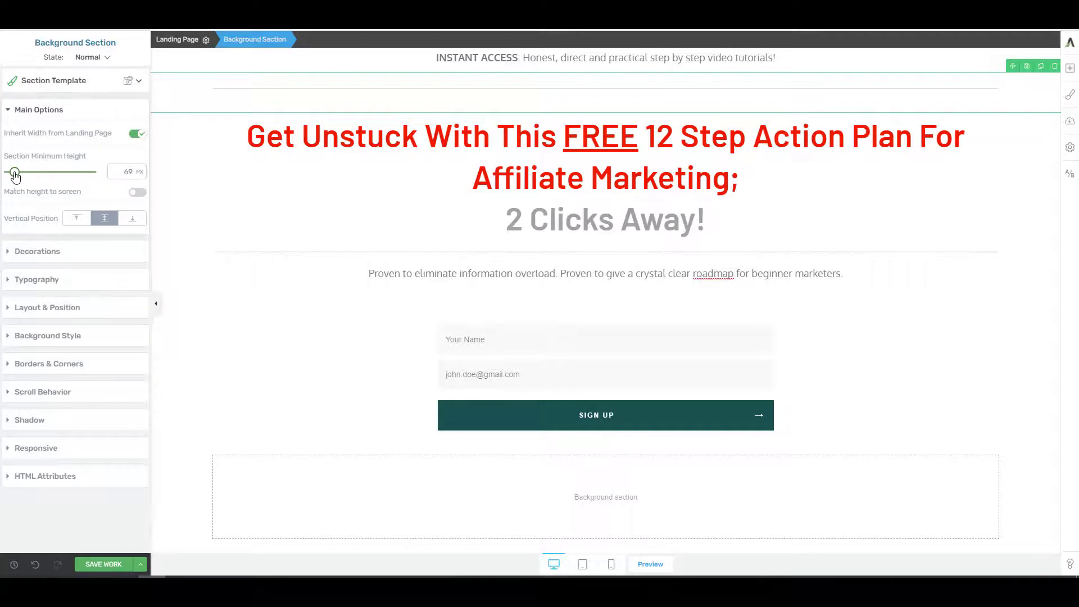
Step: Set the minimum height of the background section holding the divider above the headline to 83 px
{"action": "mouse_move", "coordinate": [15, 175]}
{"action": "left_mouse_down"}
{"action": "mouse_move", "coordinate": [34, 172]}
{"action": "mouse_move", "coordinate": [16, 171]}
{"action": "left_mouse_up"}
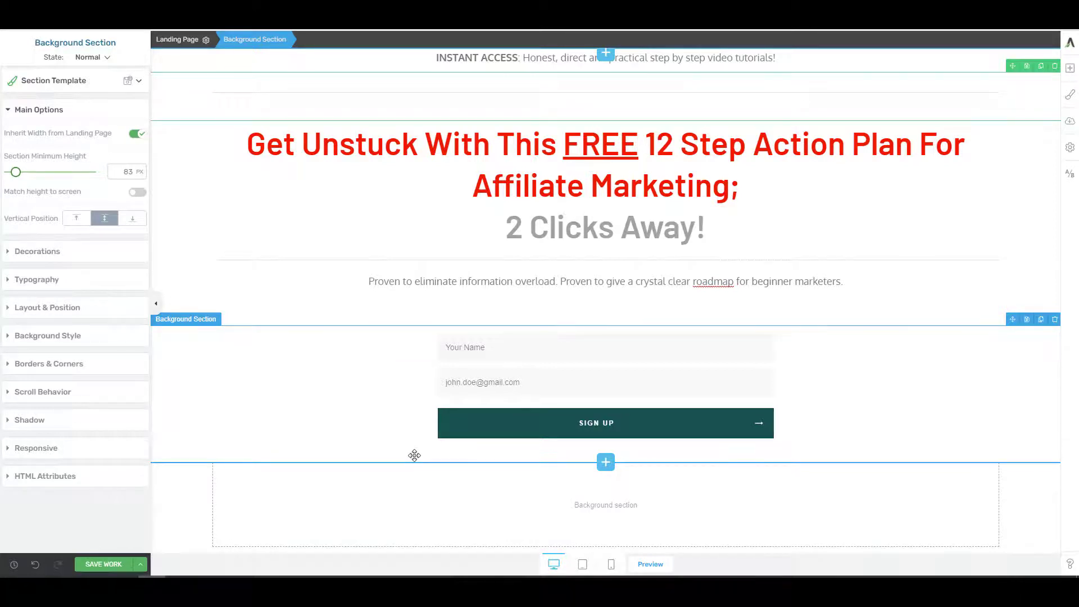
Step: Connect the sign-up form to GetResponse through the API, with the jbstb mailing list and cycle day 0
{"action": "left_click", "coordinate": [506, 356]}
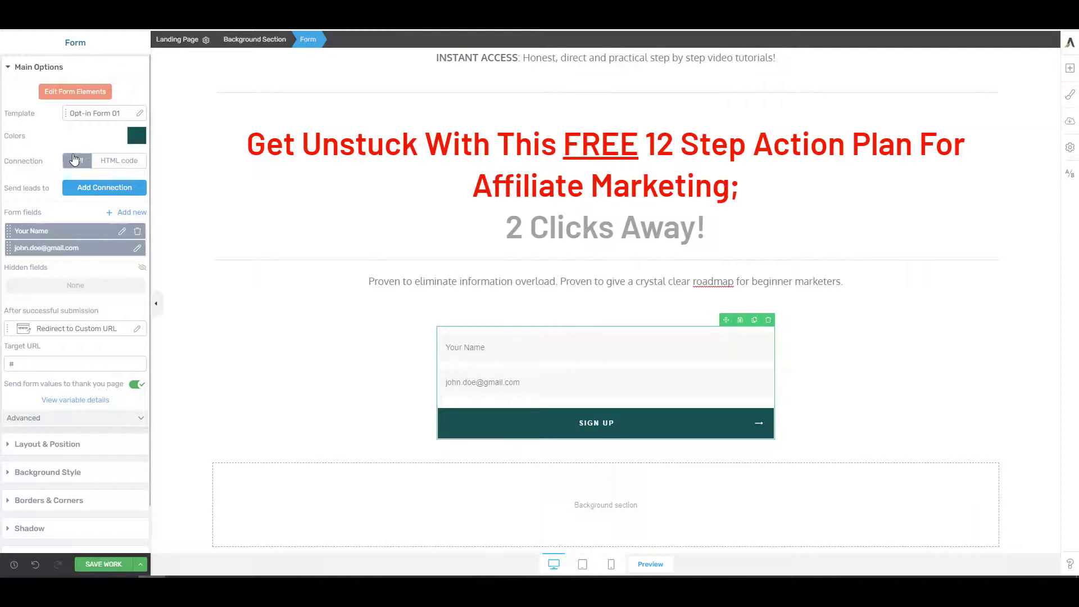
{"action": "left_click", "coordinate": [86, 190]}
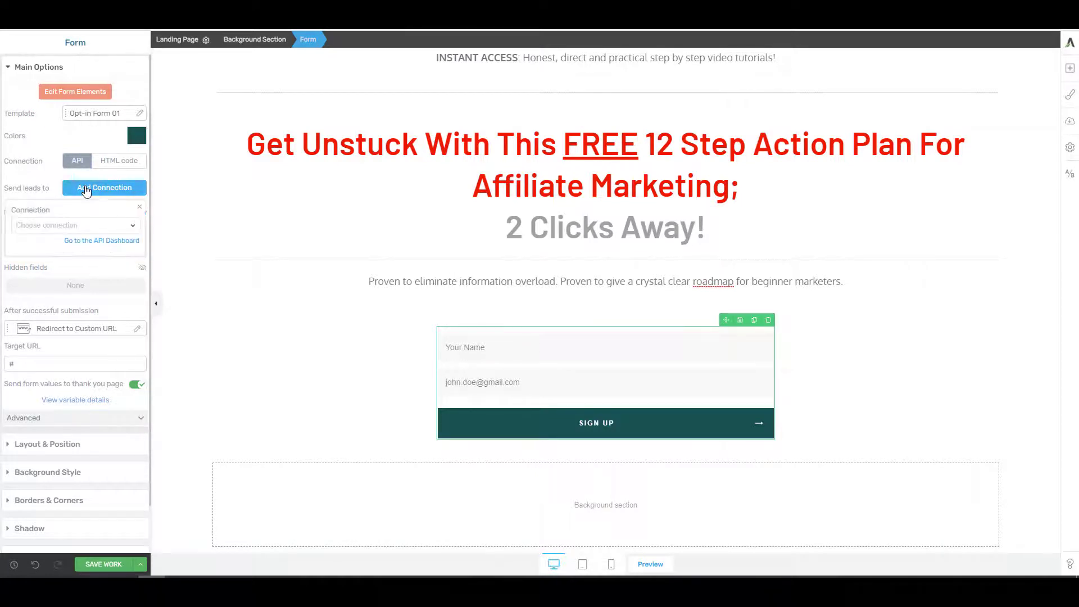
{"action": "left_click", "coordinate": [133, 229]}
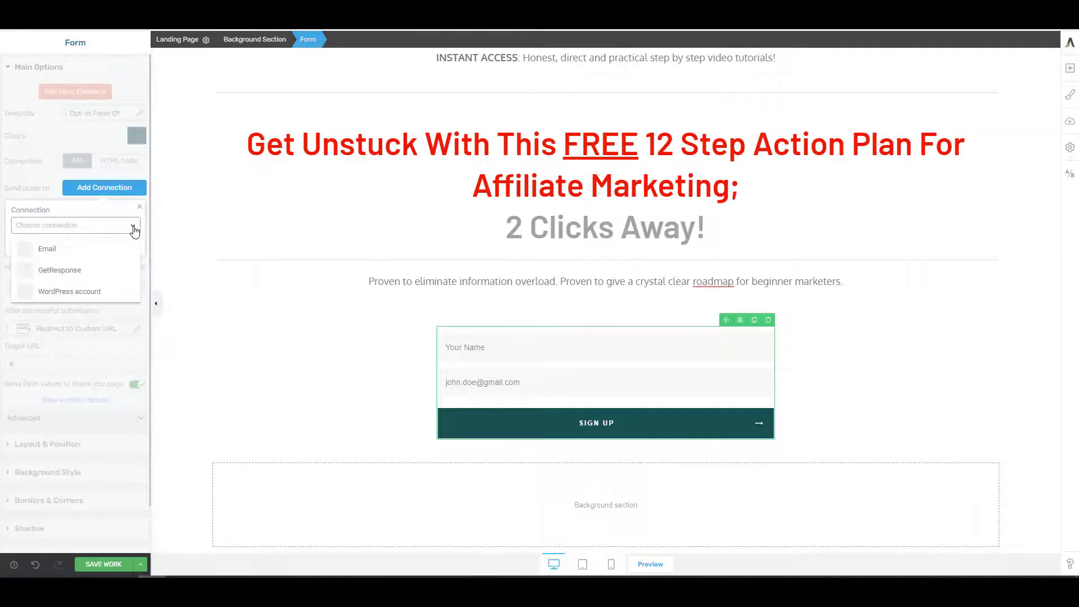
{"action": "left_click", "coordinate": [45, 274]}
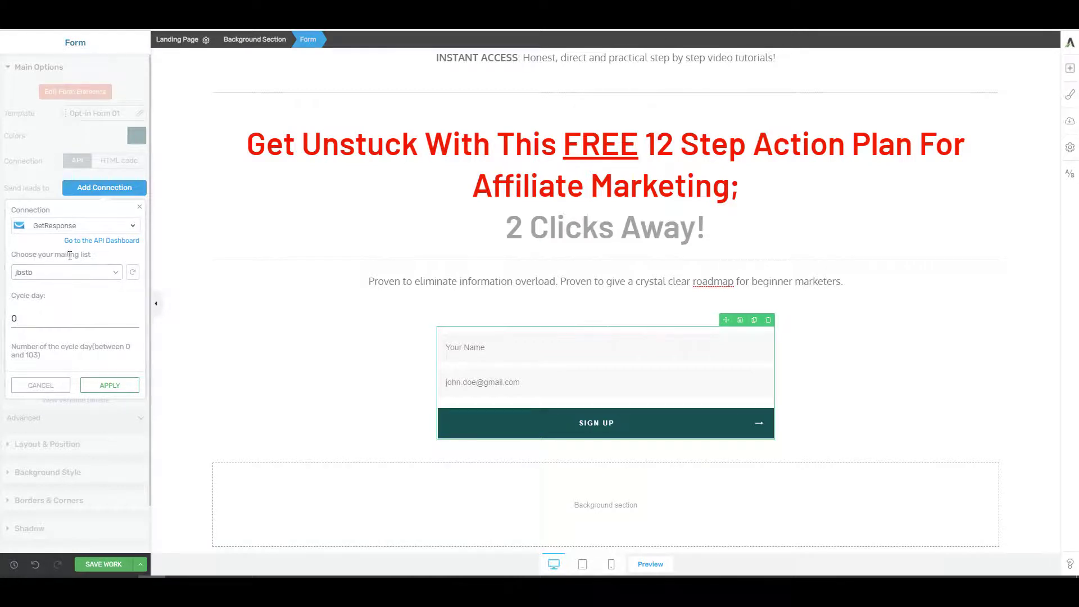
{"action": "left_click", "coordinate": [116, 273]}
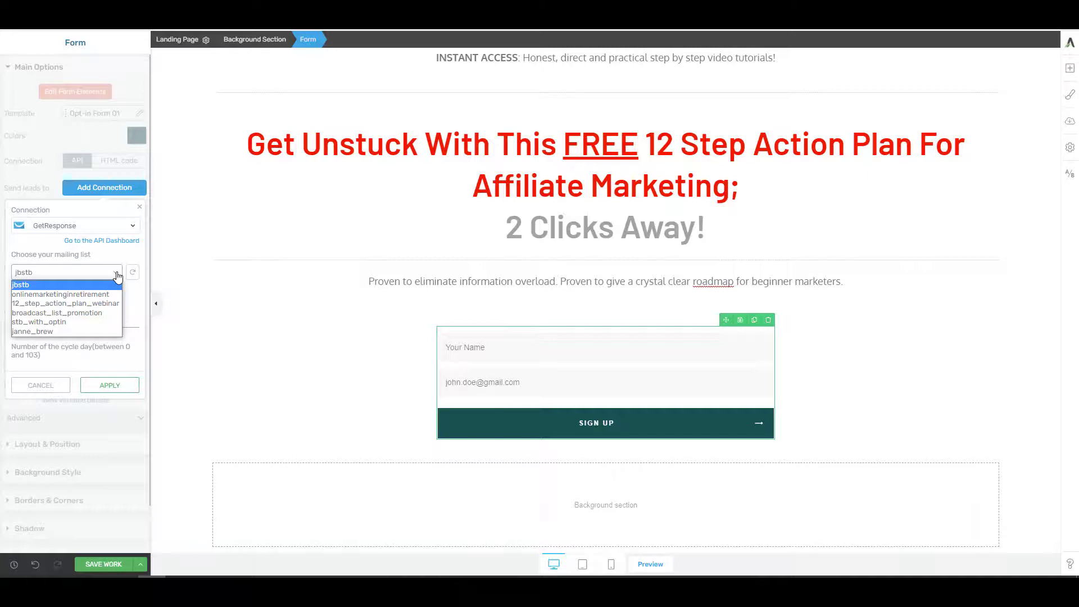
{"action": "left_click", "coordinate": [117, 275]}
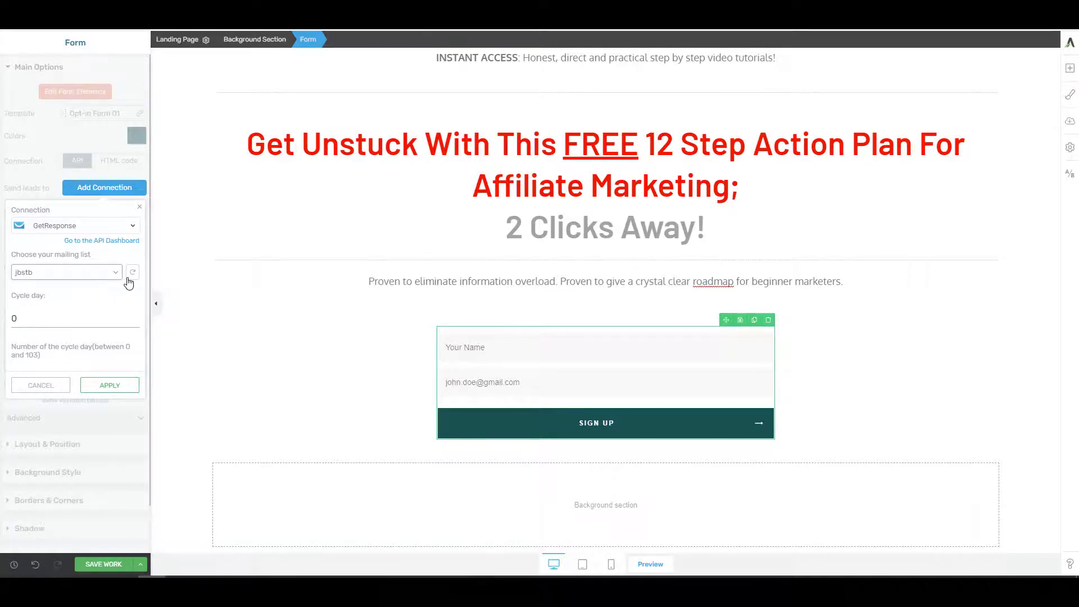
{"action": "left_click", "coordinate": [18, 319]}
{"action": "left_click", "coordinate": [110, 386]}
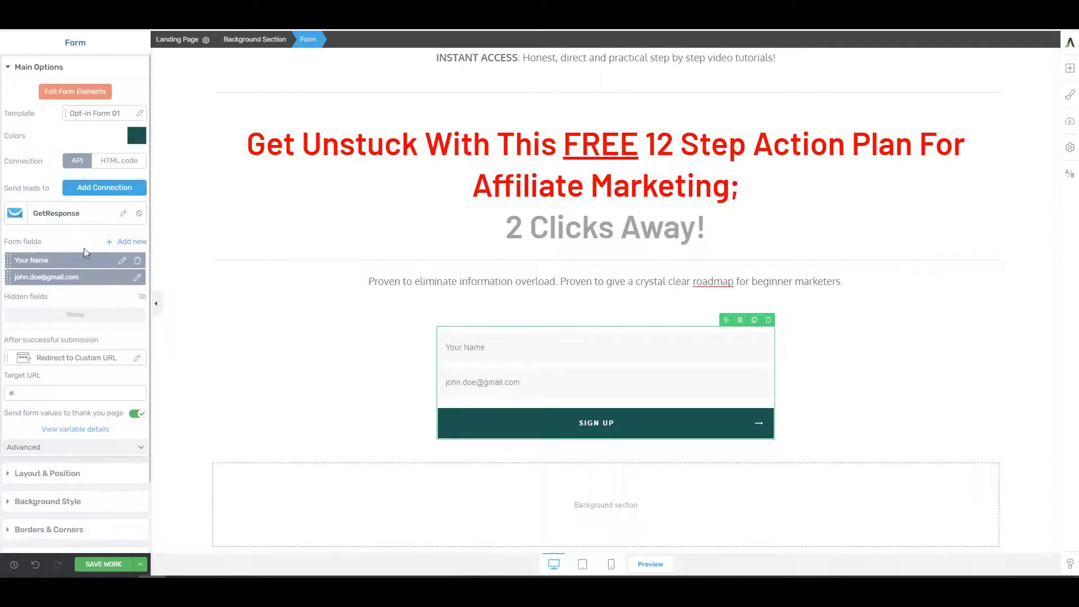
Step: Set the placeholder of the sign-up form's name field to "First Name", without showing a label
{"action": "left_click", "coordinate": [132, 241]}
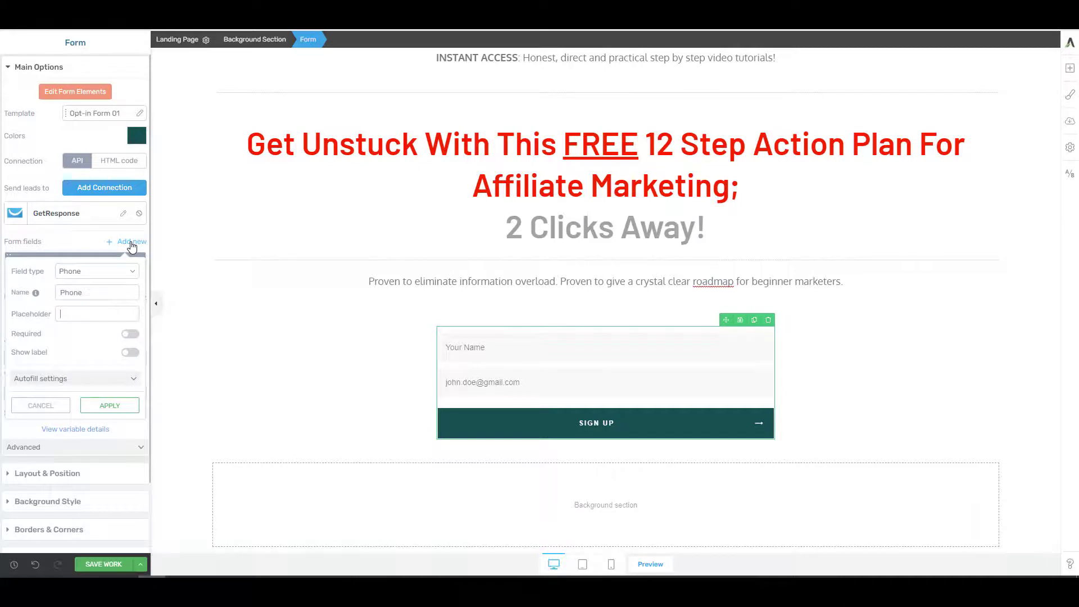
{"action": "left_click", "coordinate": [65, 94]}
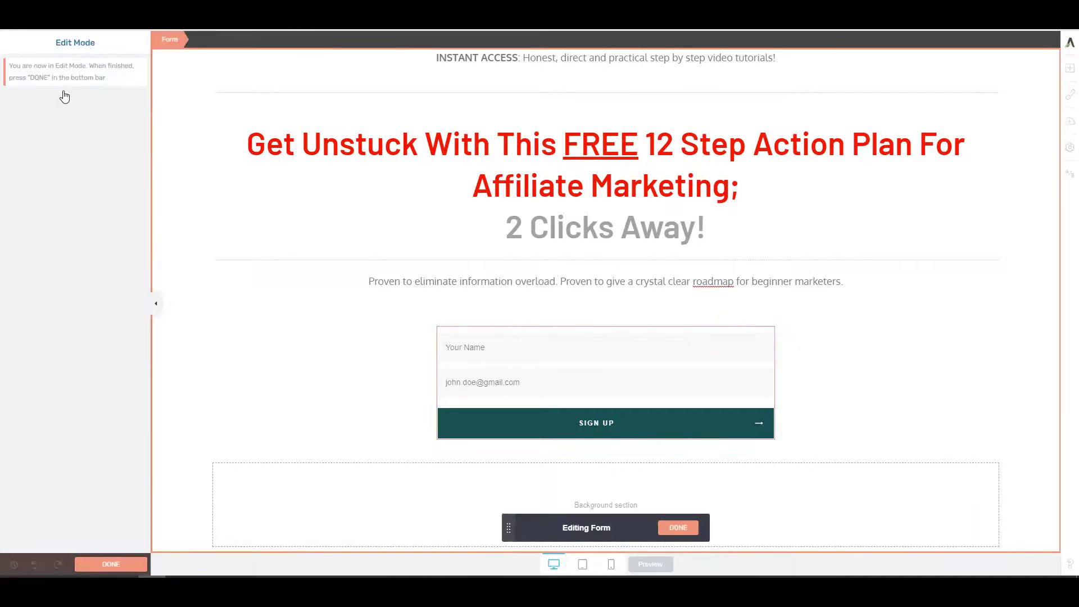
{"action": "left_click", "coordinate": [453, 349]}
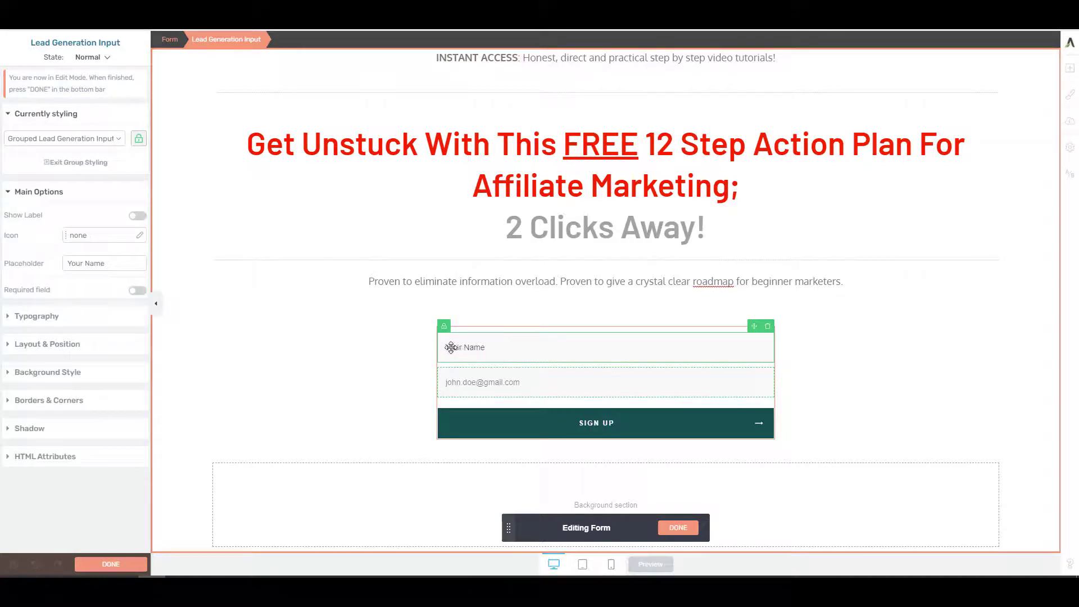
{"action": "triple_click", "coordinate": [80, 262]}
{"action": "type", "text": "Fir"}
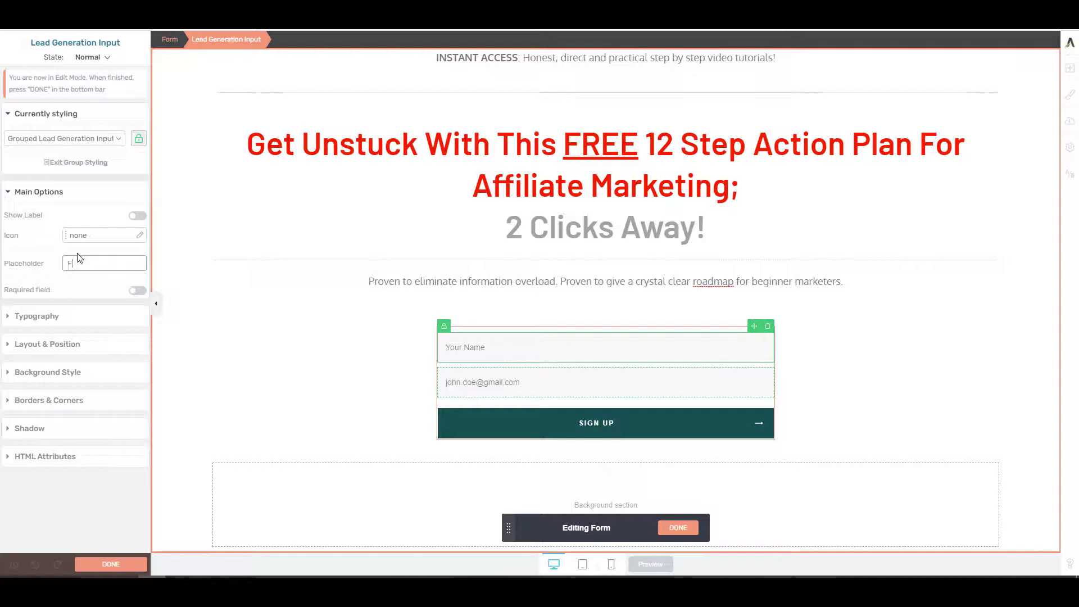
{"action": "type", "text": "st Name"}
{"action": "left_click", "coordinate": [134, 217]}
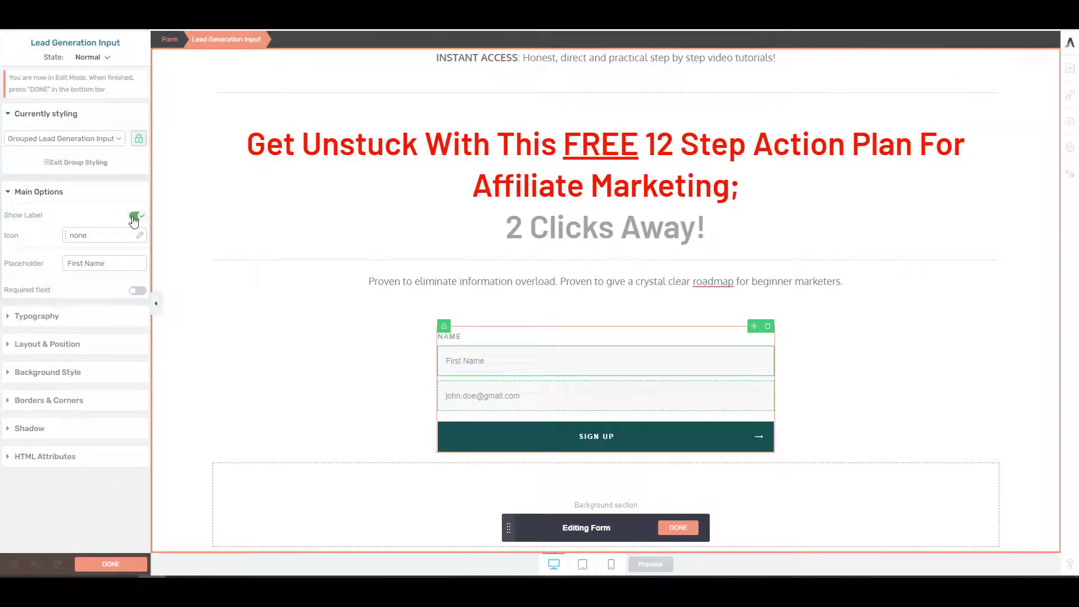
{"action": "left_click", "coordinate": [134, 217]}
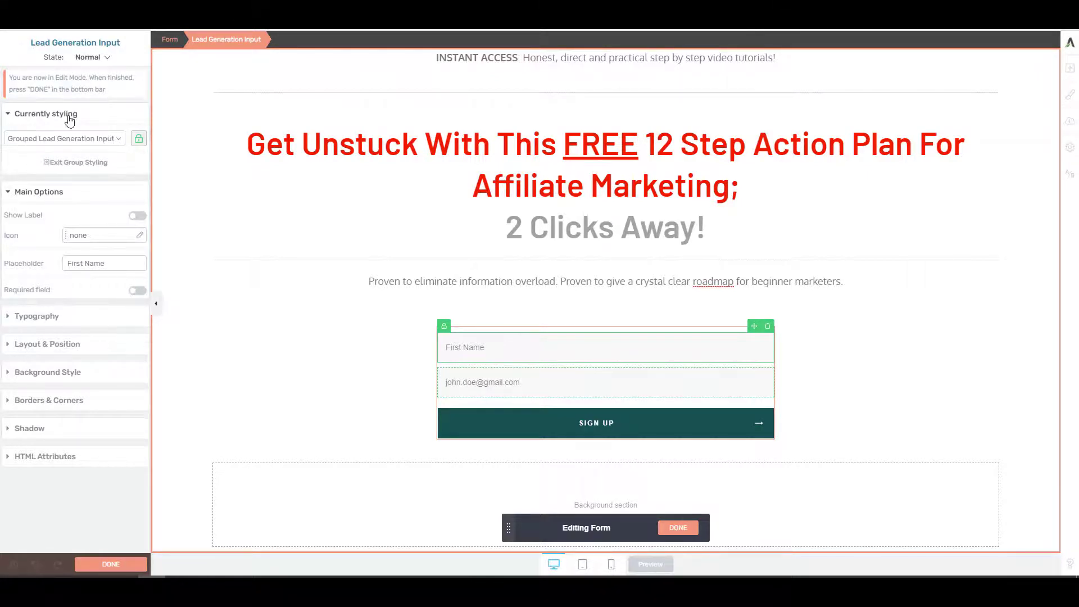
Step: Set the placeholder of the form's email field to "email address" and finish editing the form elements
{"action": "left_click", "coordinate": [474, 382]}
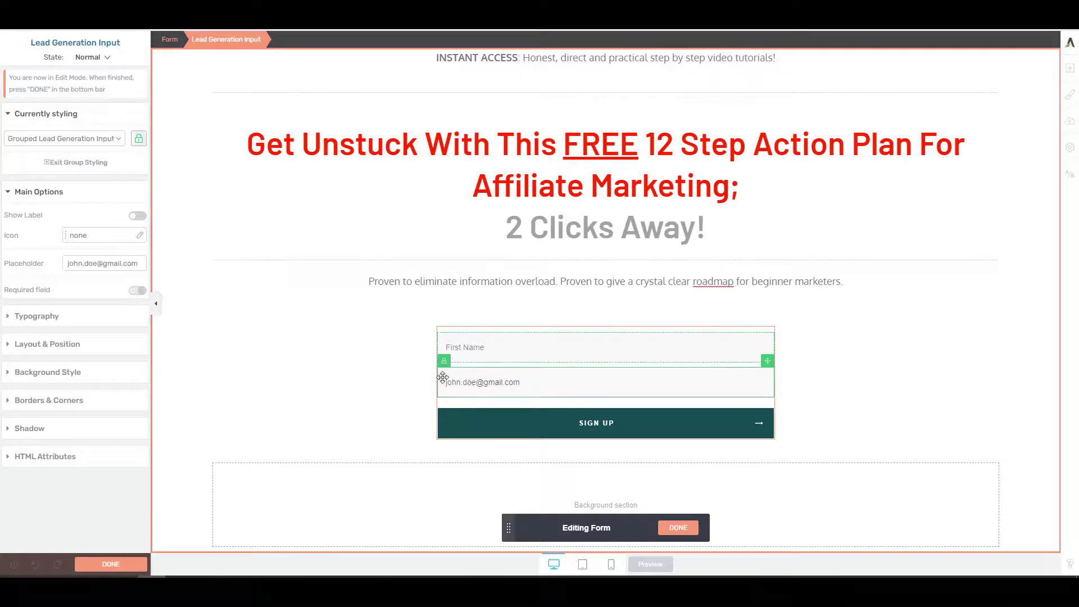
{"action": "triple_click", "coordinate": [68, 263]}
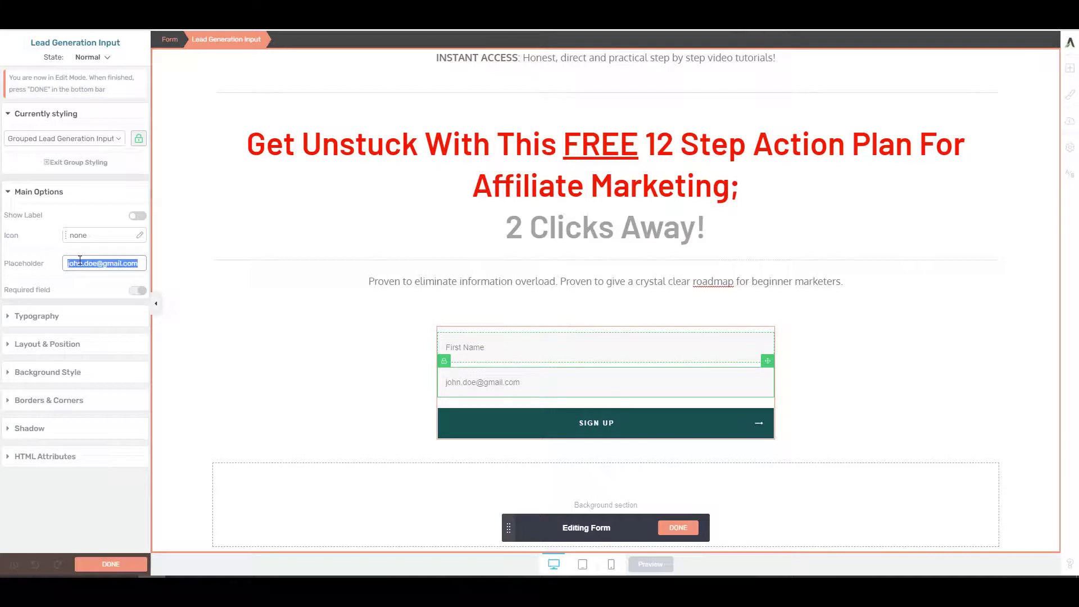
{"action": "type", "text": "email address"}
{"action": "left_click", "coordinate": [497, 386]}
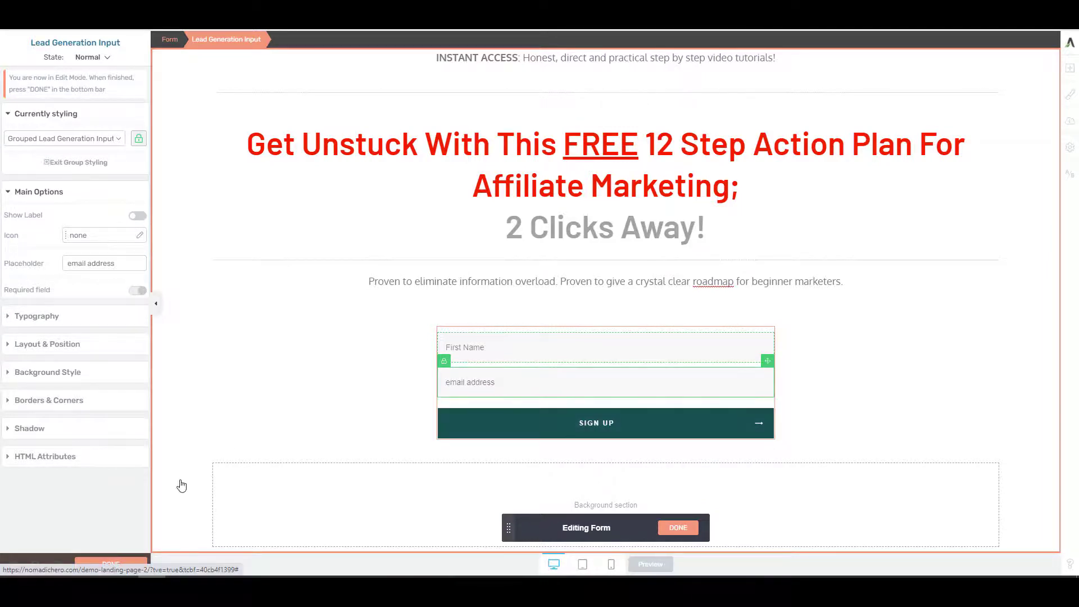
{"action": "left_click", "coordinate": [111, 564]}
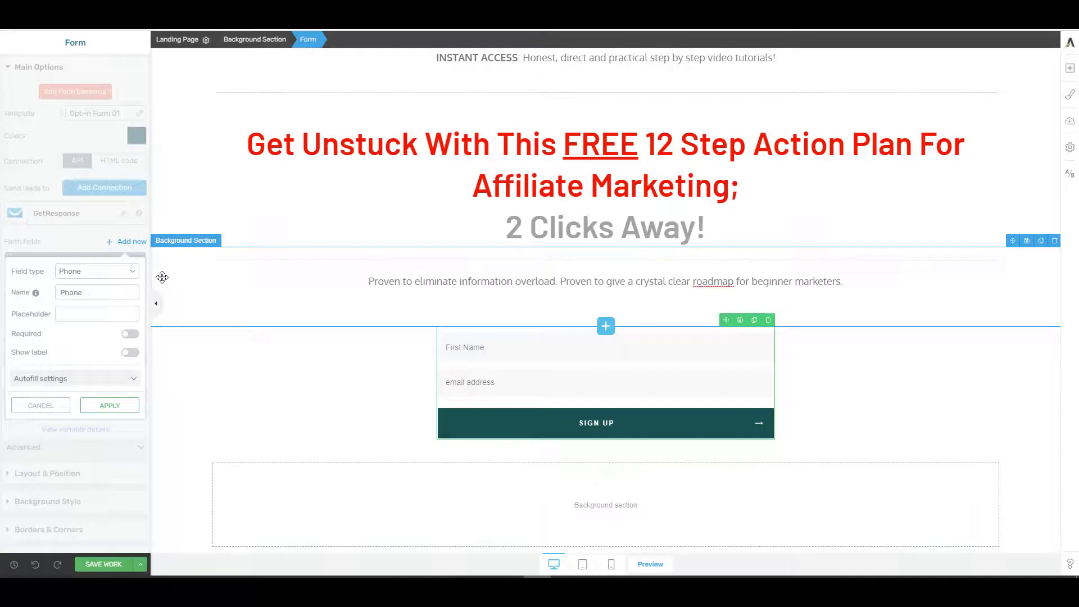
Step: Add a GDPR Checkbox field to the sign-up form with its label shown
{"action": "left_click", "coordinate": [133, 276]}
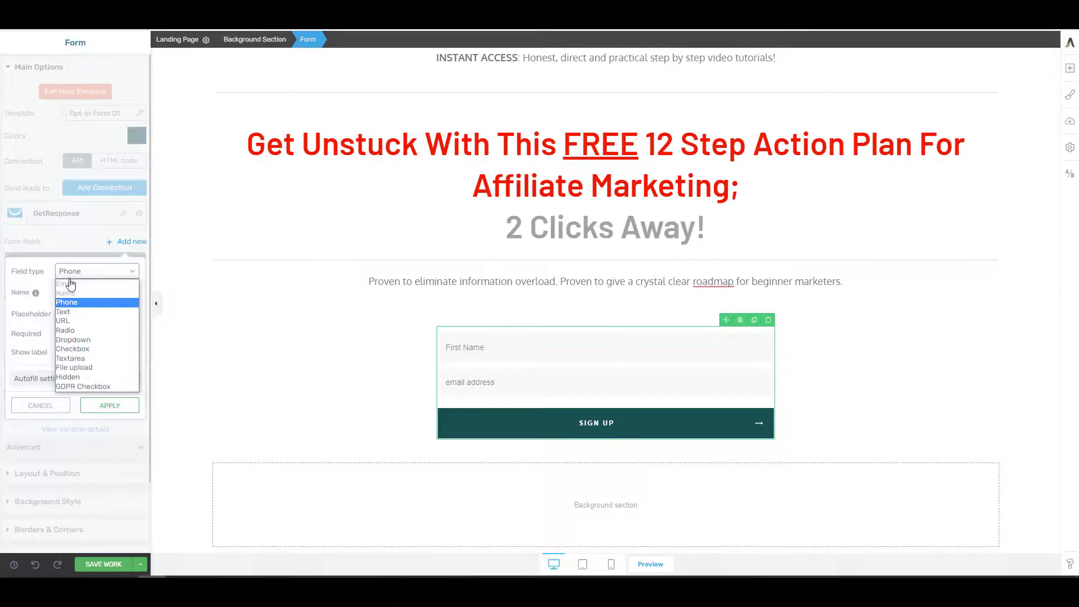
{"action": "left_click", "coordinate": [84, 386]}
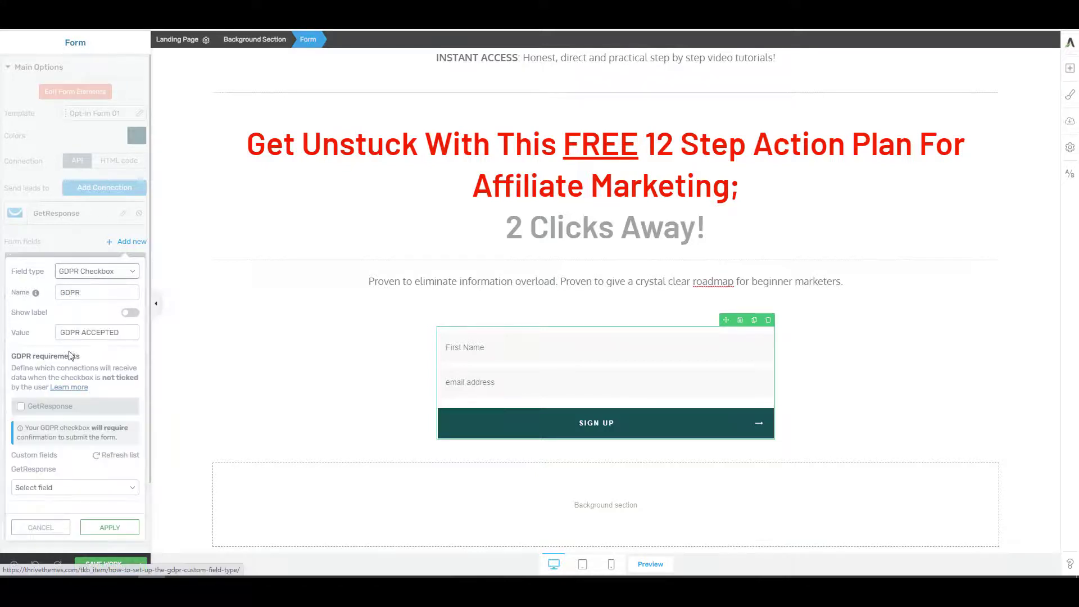
{"action": "left_click", "coordinate": [86, 298]}
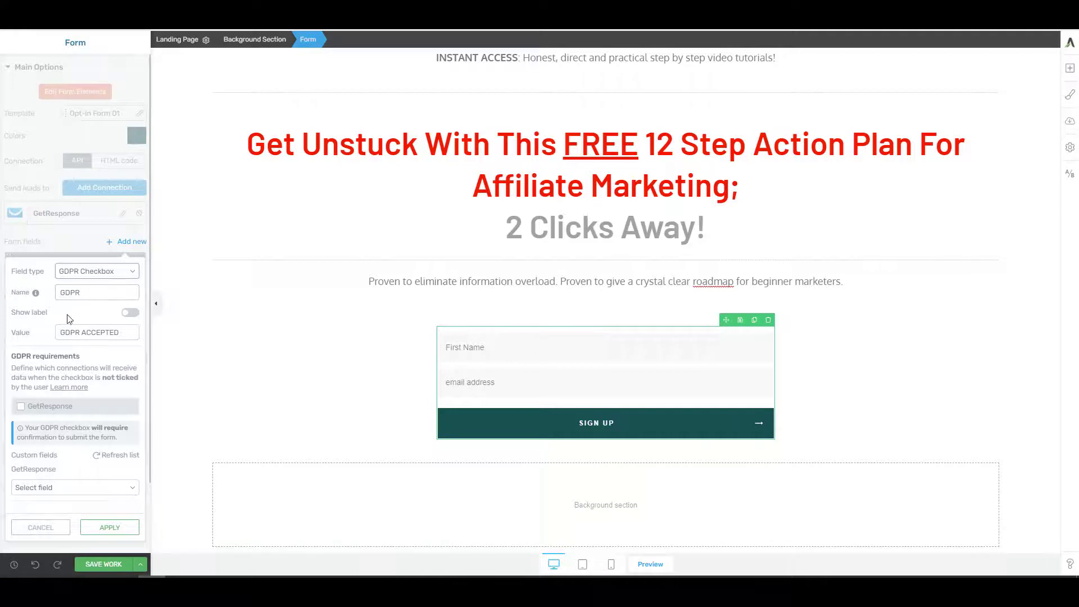
{"action": "left_click", "coordinate": [125, 315]}
{"action": "scroll", "coordinate": [107, 394], "scroll_direction": "down", "scroll_amount": 2}
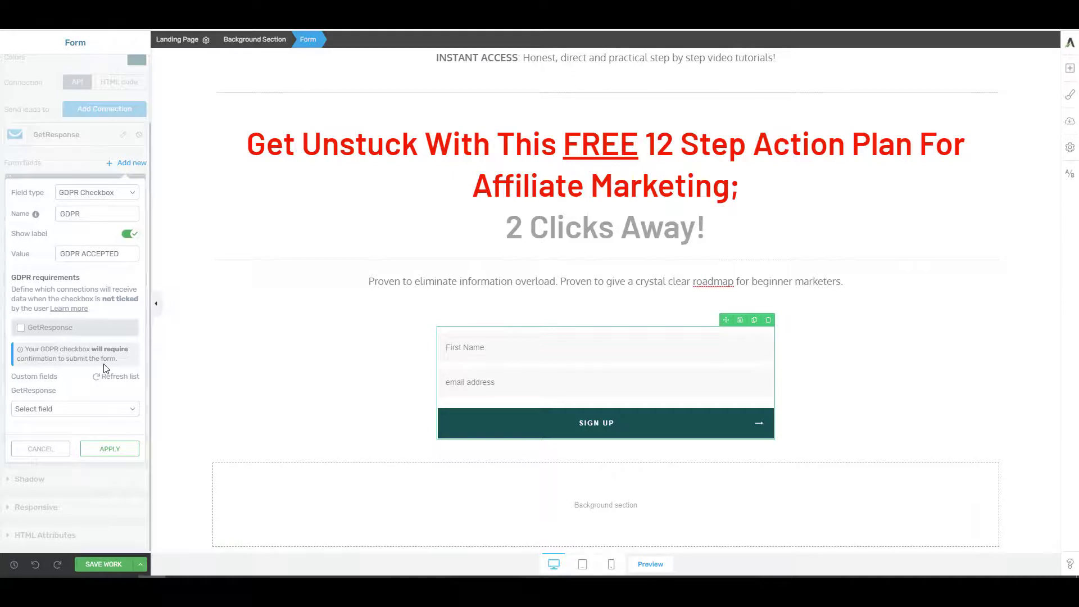
{"action": "left_click", "coordinate": [106, 449]}
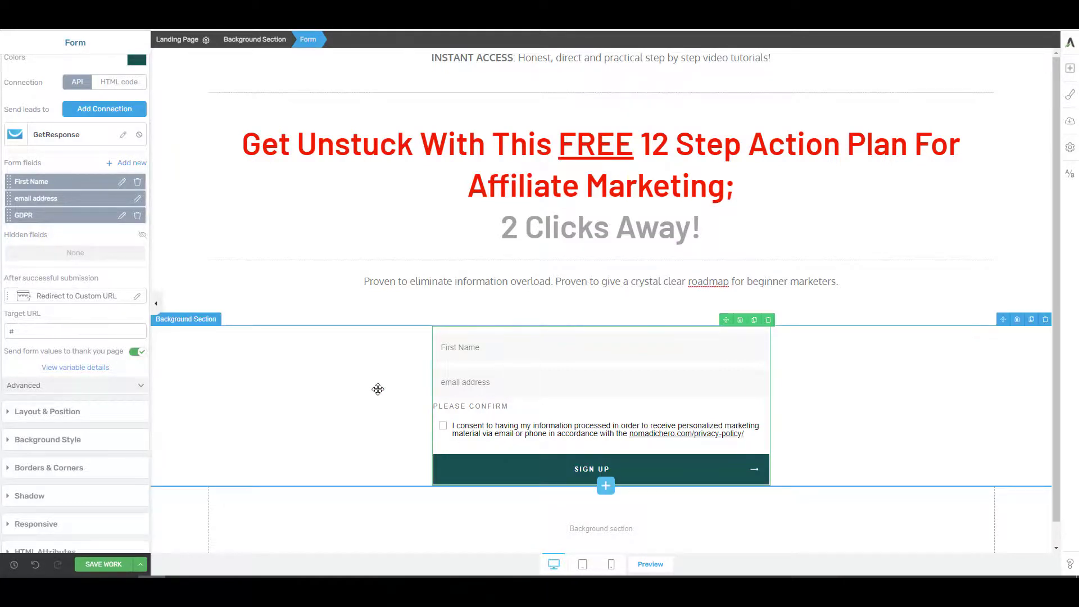
Step: Examine the form's GDPR field settings and the variables sent to the thank-you page
{"action": "left_click", "coordinate": [137, 353]}
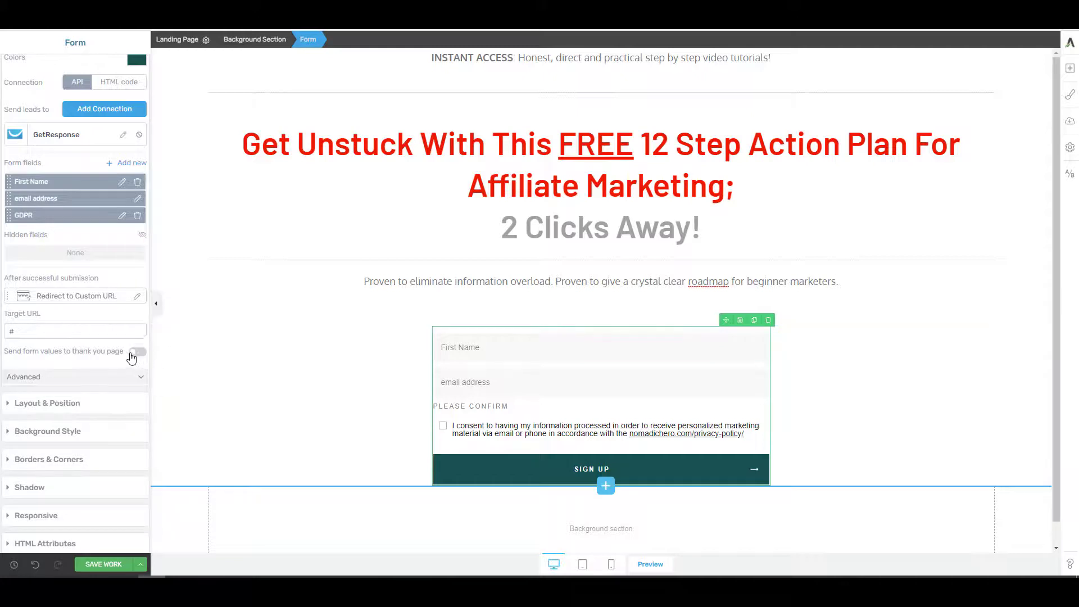
{"action": "left_click", "coordinate": [122, 215]}
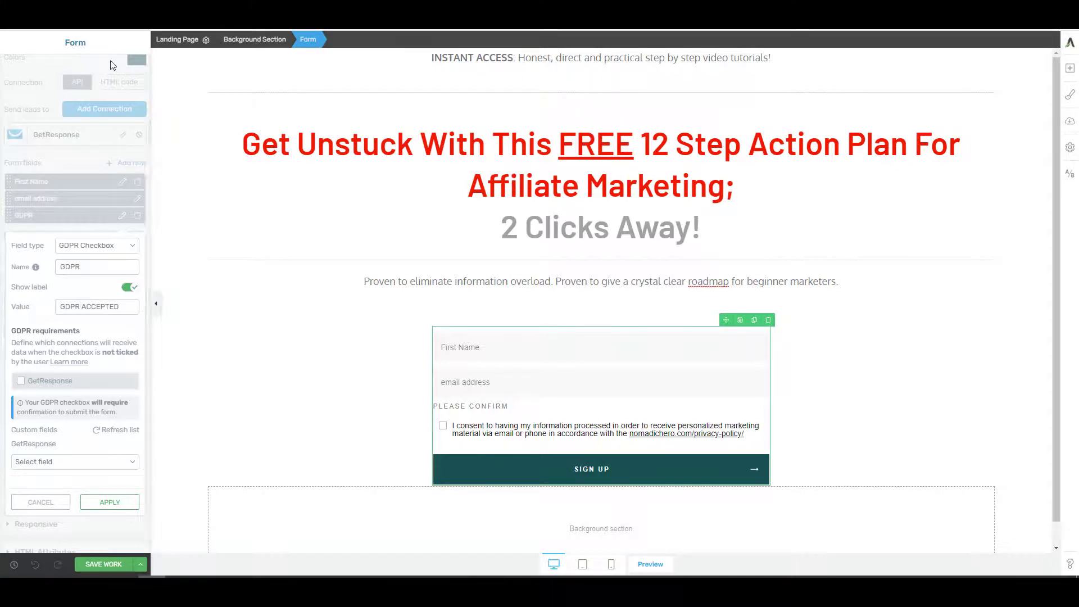
{"action": "left_click", "coordinate": [229, 40]}
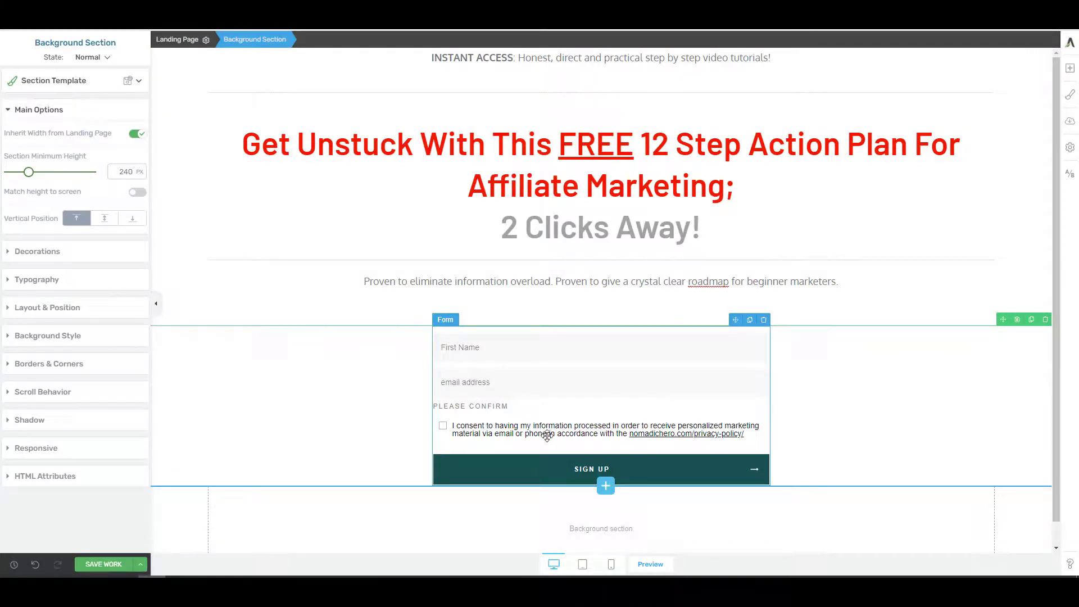
{"action": "left_click", "coordinate": [547, 436]}
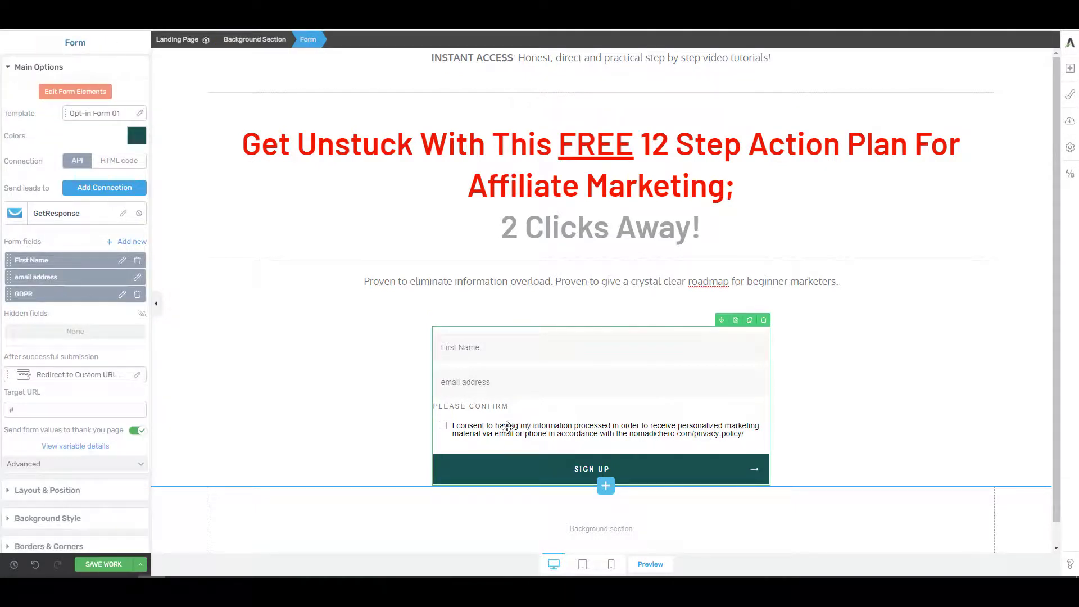
{"action": "left_click", "coordinate": [65, 447]}
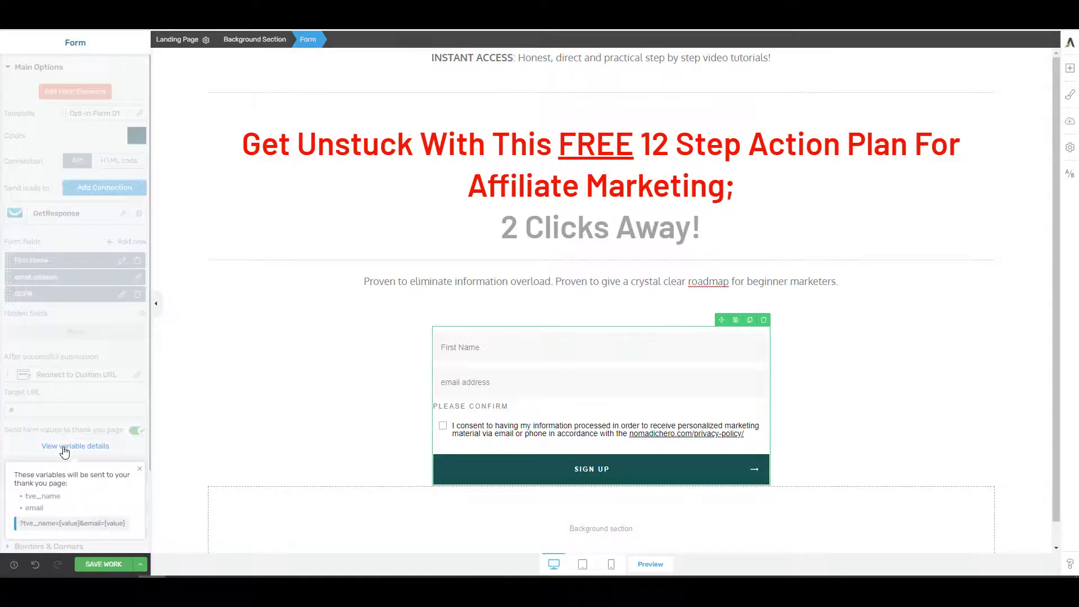
{"action": "left_click", "coordinate": [64, 450]}
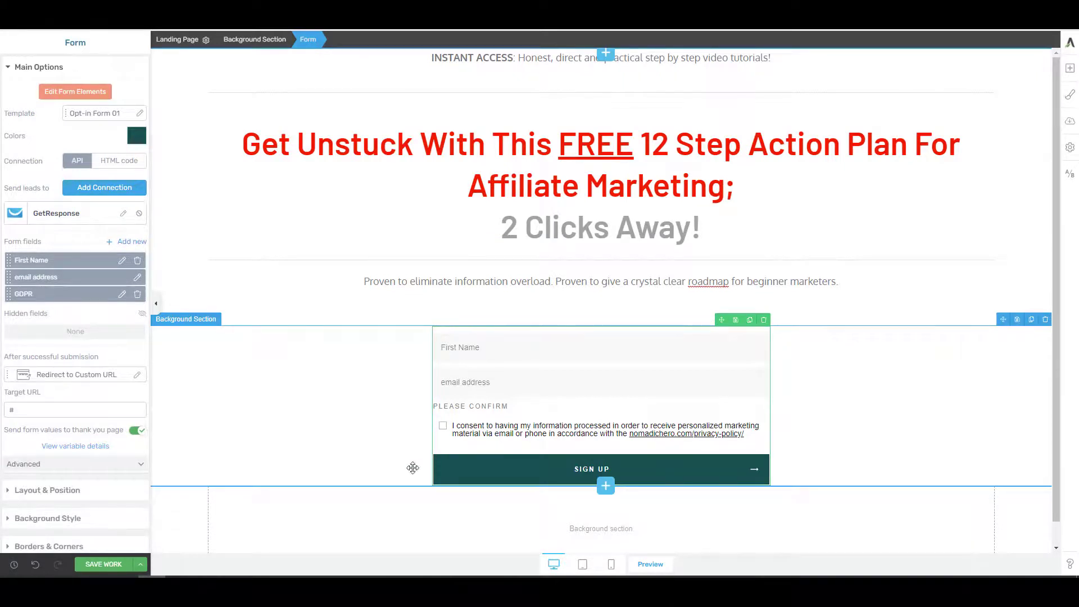
{"action": "right_click", "coordinate": [457, 470]}
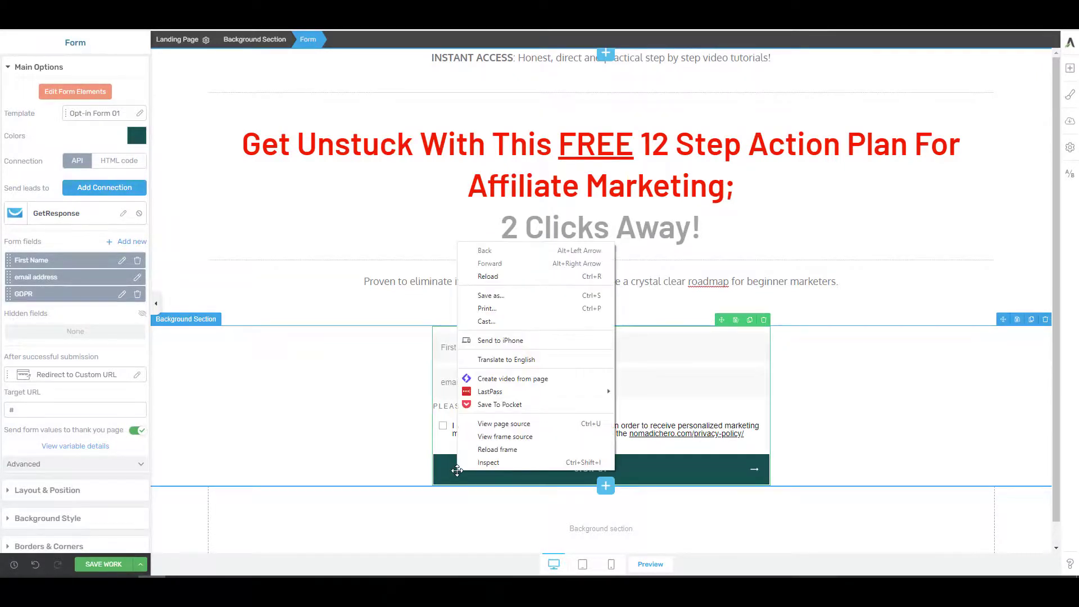
{"action": "key", "text": "Escape"}
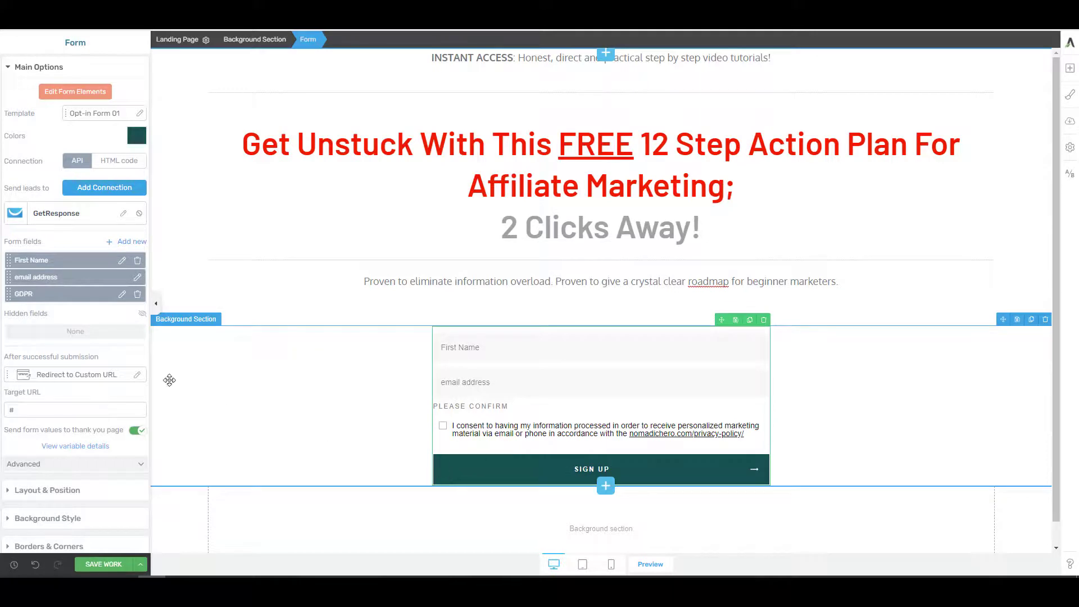
Step: Change the sign-up form's colour to a medium blue-violet
{"action": "left_click", "coordinate": [138, 139]}
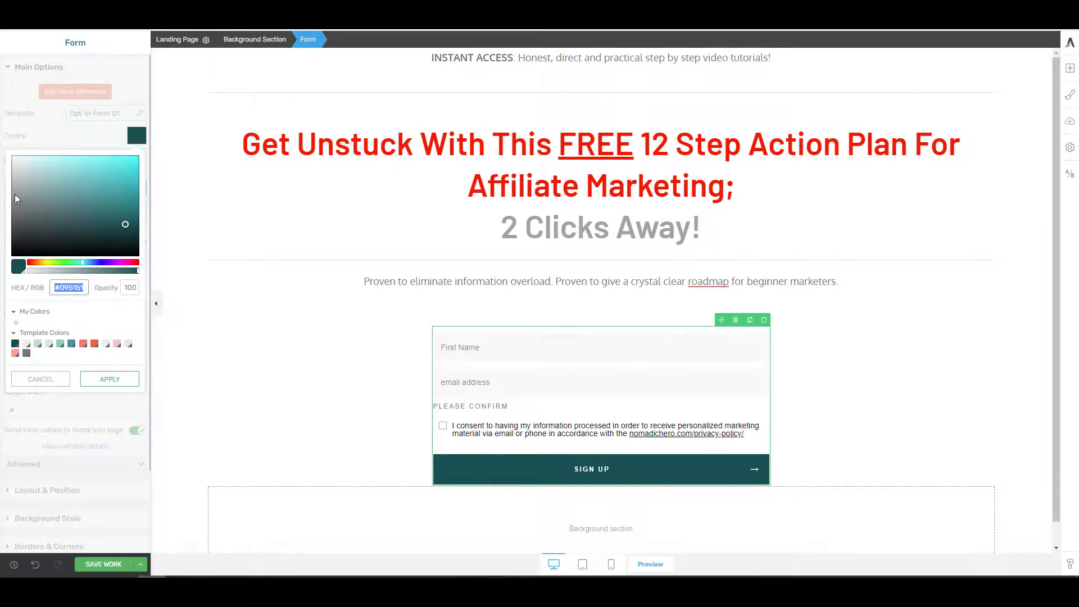
{"action": "left_click", "coordinate": [100, 262]}
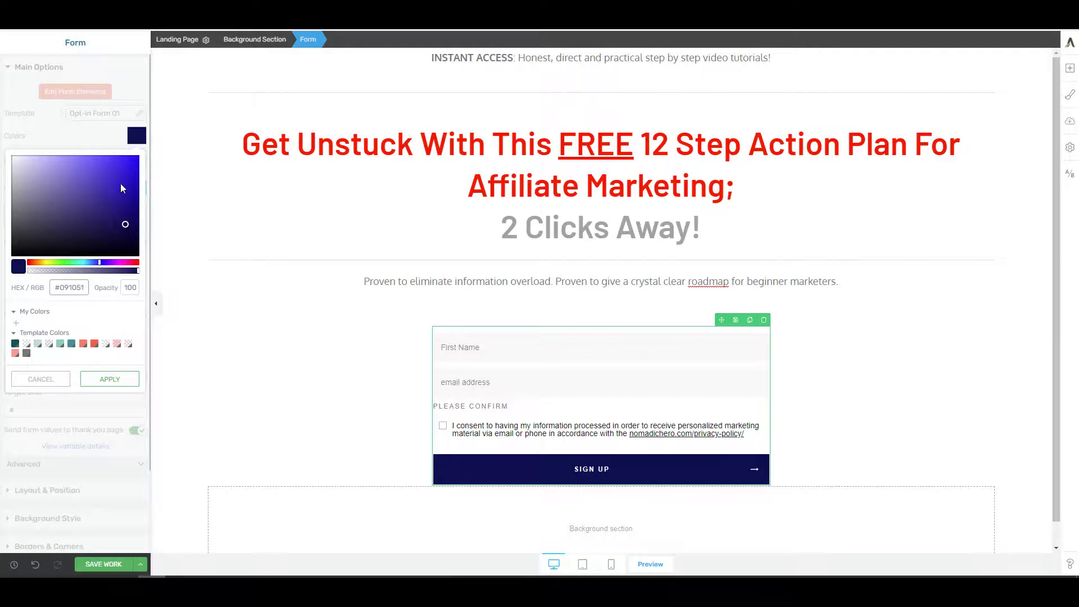
{"action": "left_click", "coordinate": [99, 169]}
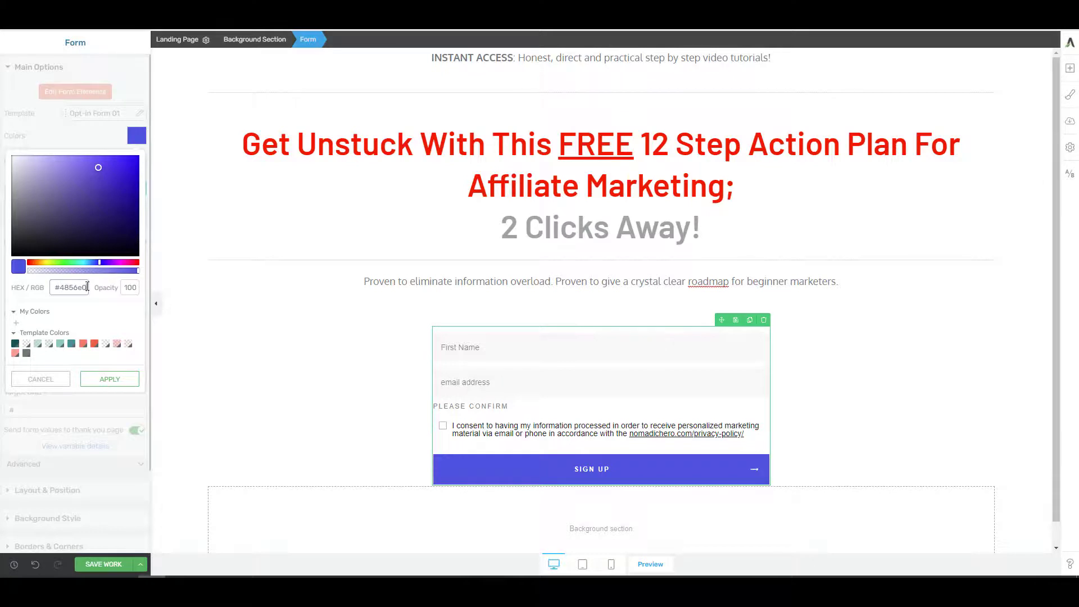
{"action": "left_click", "coordinate": [95, 380]}
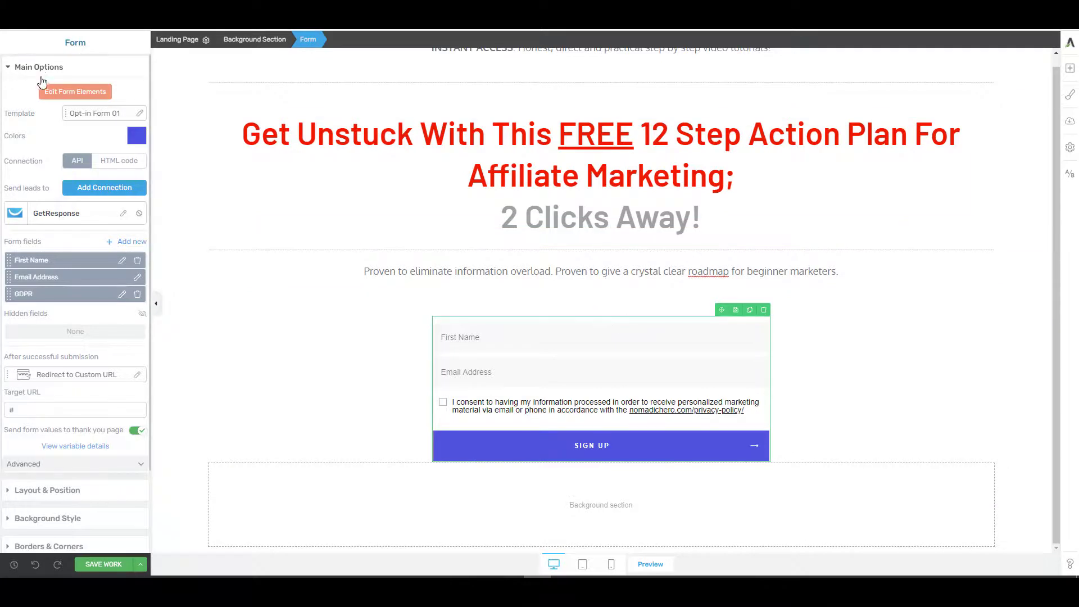
Step: Delete the words "or phone" from the consent text of the form's GDPR checkbox
{"action": "left_click", "coordinate": [55, 93]}
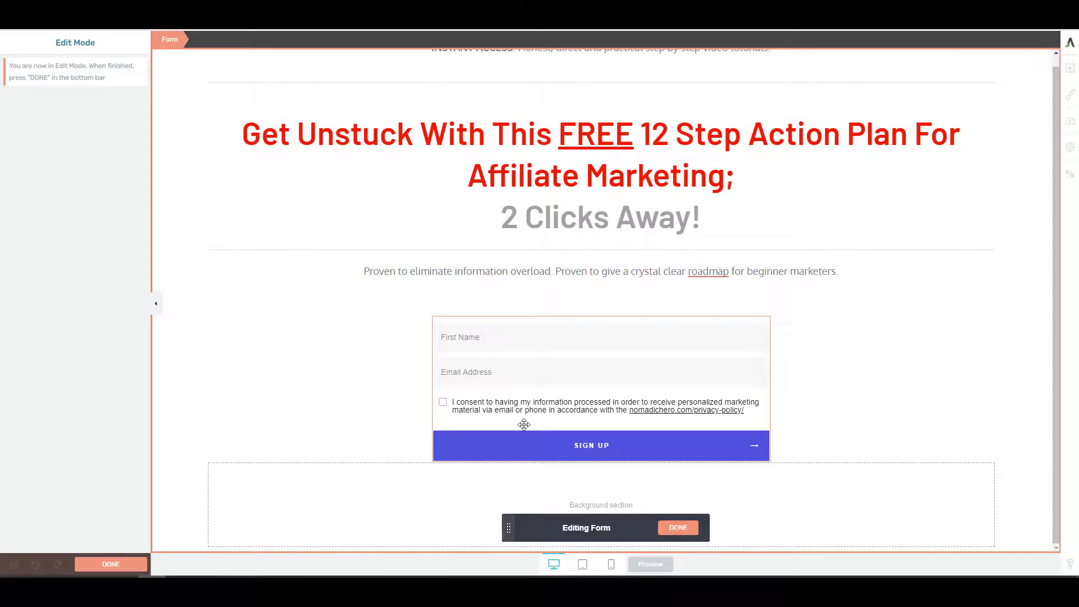
{"action": "left_click", "coordinate": [514, 441]}
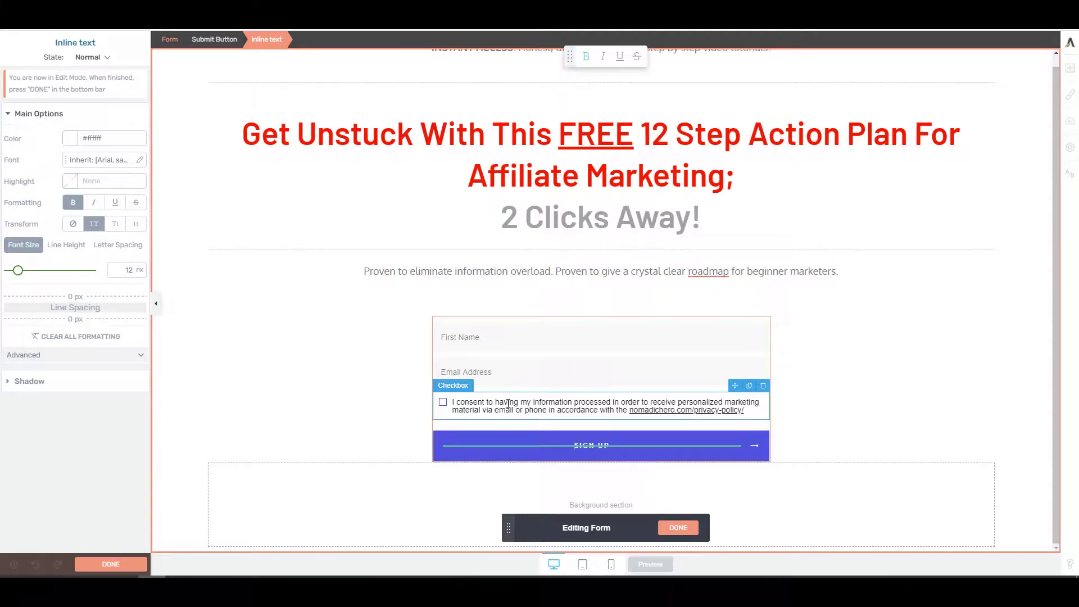
{"action": "left_click", "coordinate": [508, 403]}
{"action": "left_click_drag", "start_coordinate": [515, 410], "coordinate": [544, 410]}
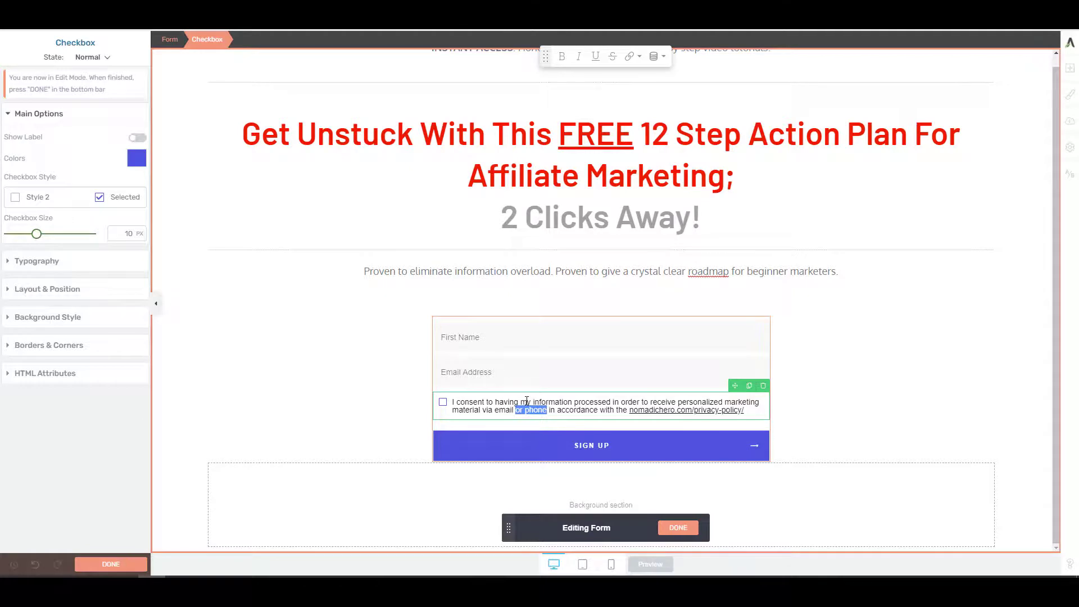
{"action": "key", "text": "BackSpace"}
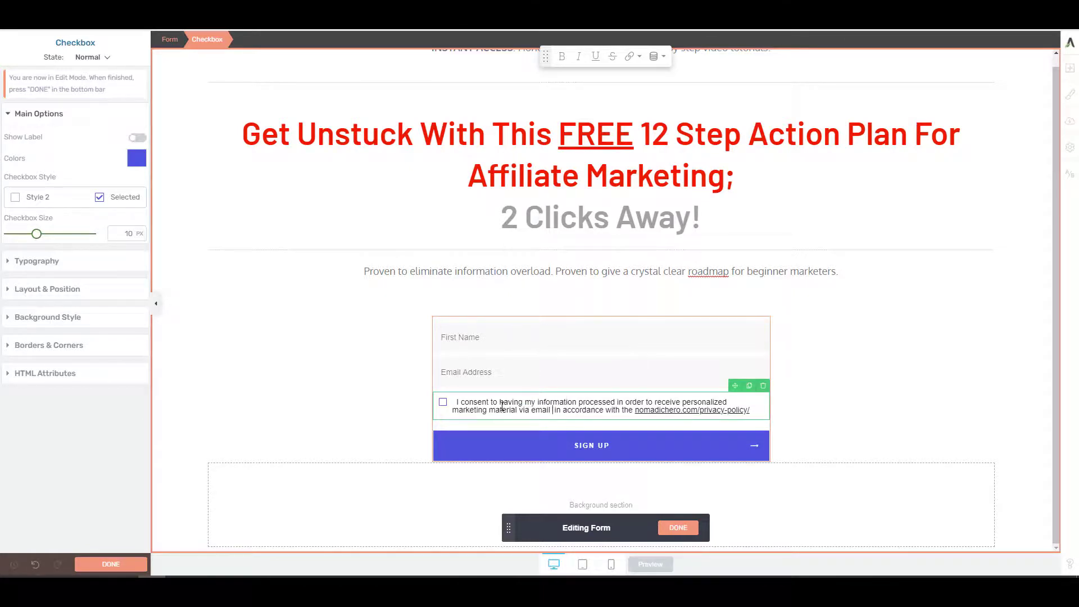
Step: Replace the sign-up form's submit button text with "Get Started Immediately!"
{"action": "left_click", "coordinate": [564, 448]}
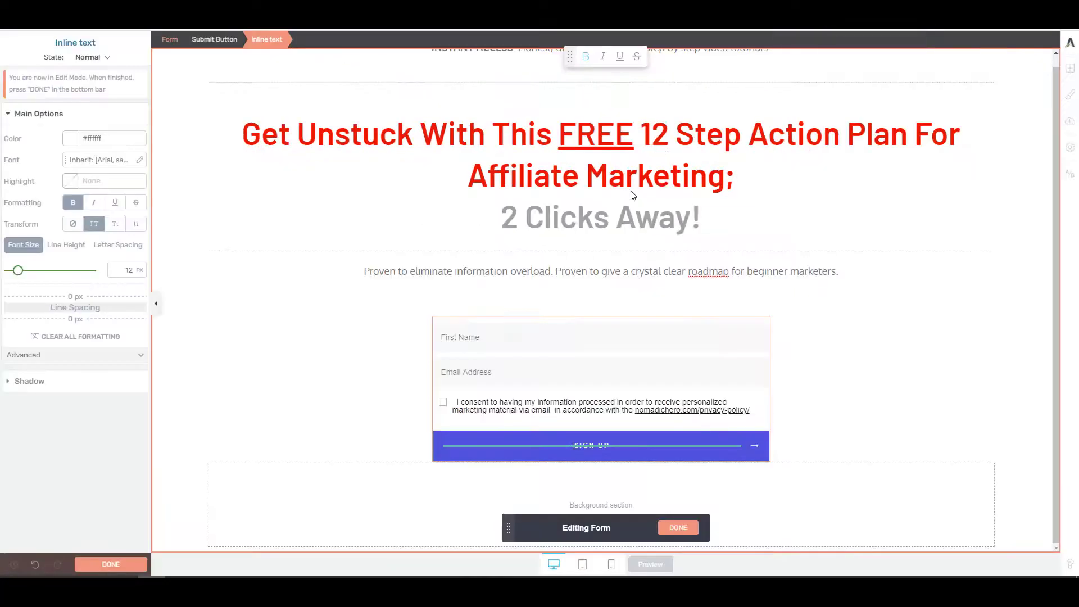
{"action": "type", "text": "G"}
{"action": "type", "text": "ET STARTED "}
{"action": "type", "text": "IMMEDIATE"}
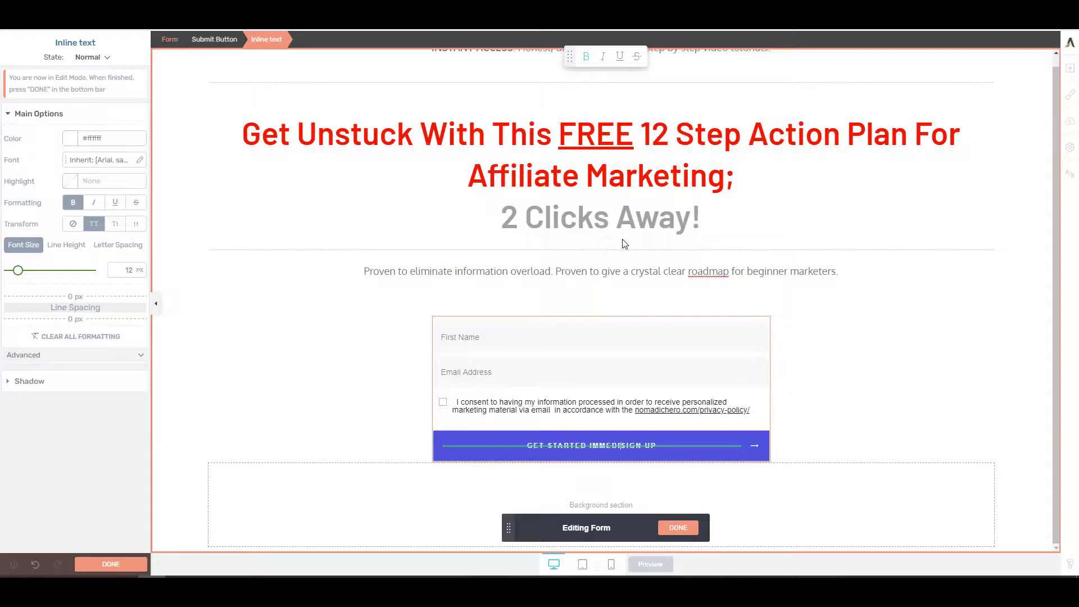
{"action": "type", "text": "LY"}
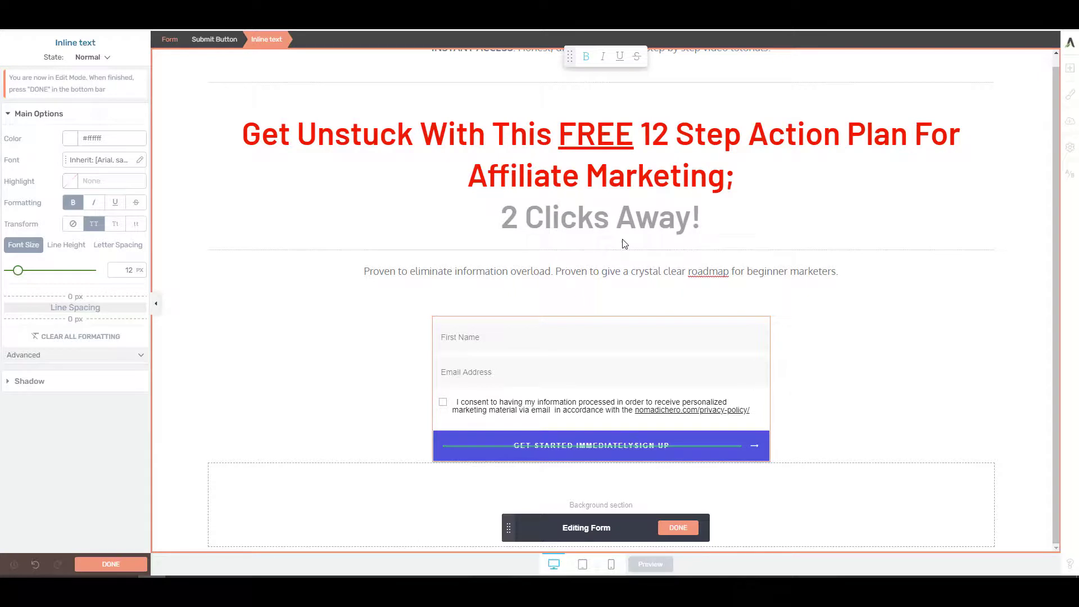
{"action": "key", "text": "Delete"}
{"action": "key", "text": "Delete"}
{"action": "key", "text": "Delete"}
{"action": "key", "text": "Delete"}
{"action": "key", "text": "Delete"}
{"action": "key", "text": "Delete"}
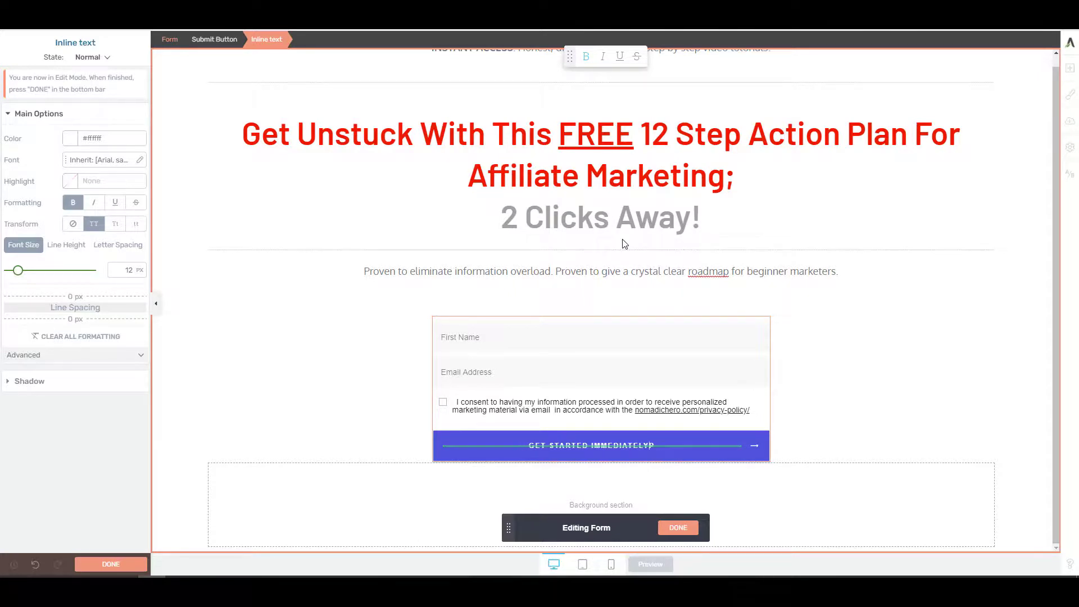
{"action": "key", "text": "Delete"}
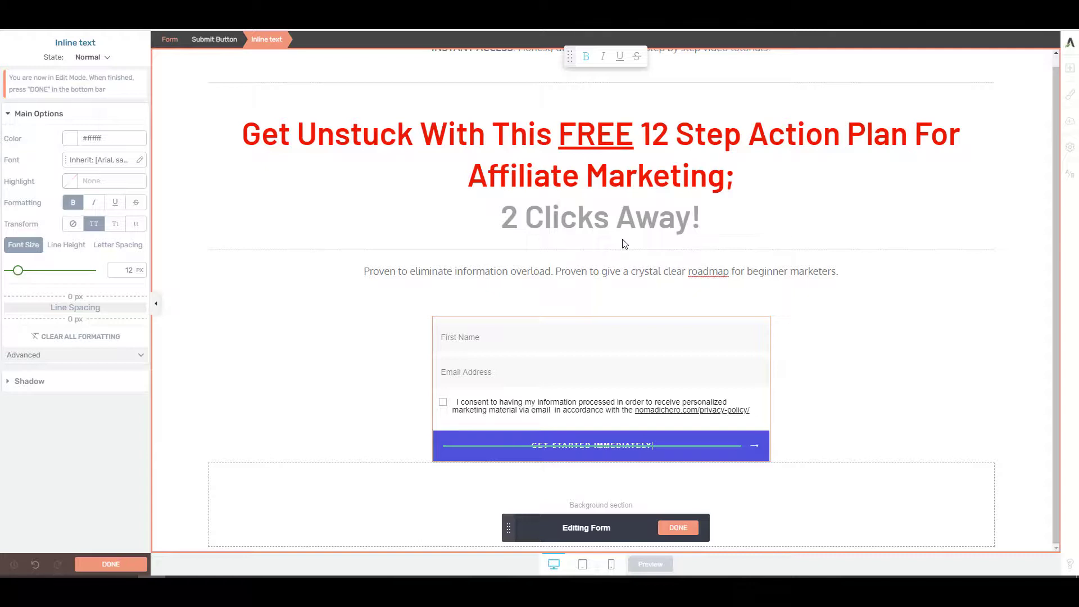
{"action": "type", "text": "!"}
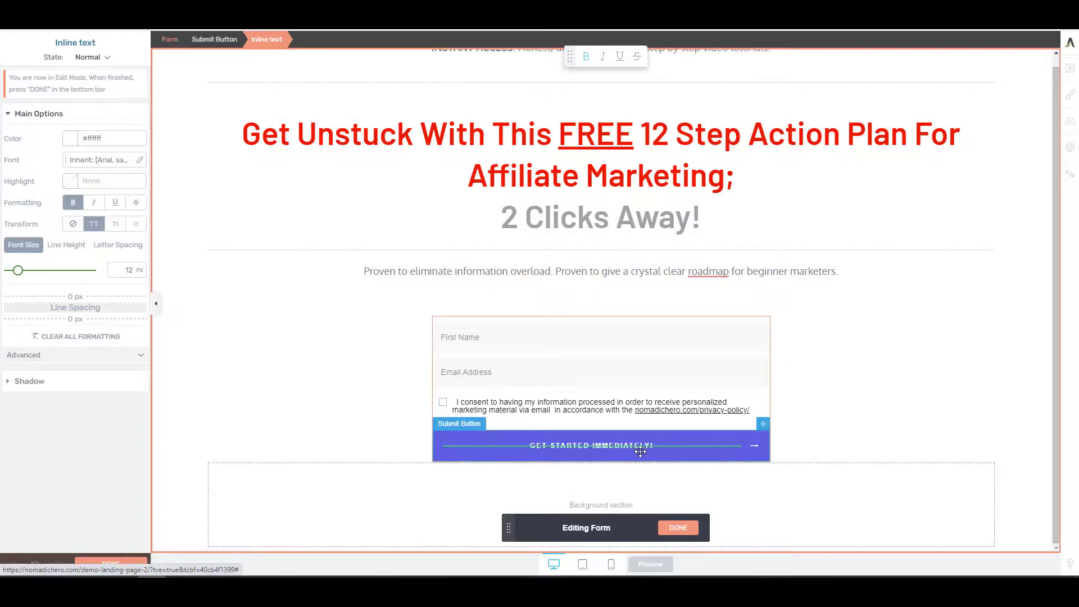
Step: Capitalize each word of the submit button text, set its font size to 37 px, and finish editing the form
{"action": "left_click", "coordinate": [116, 225]}
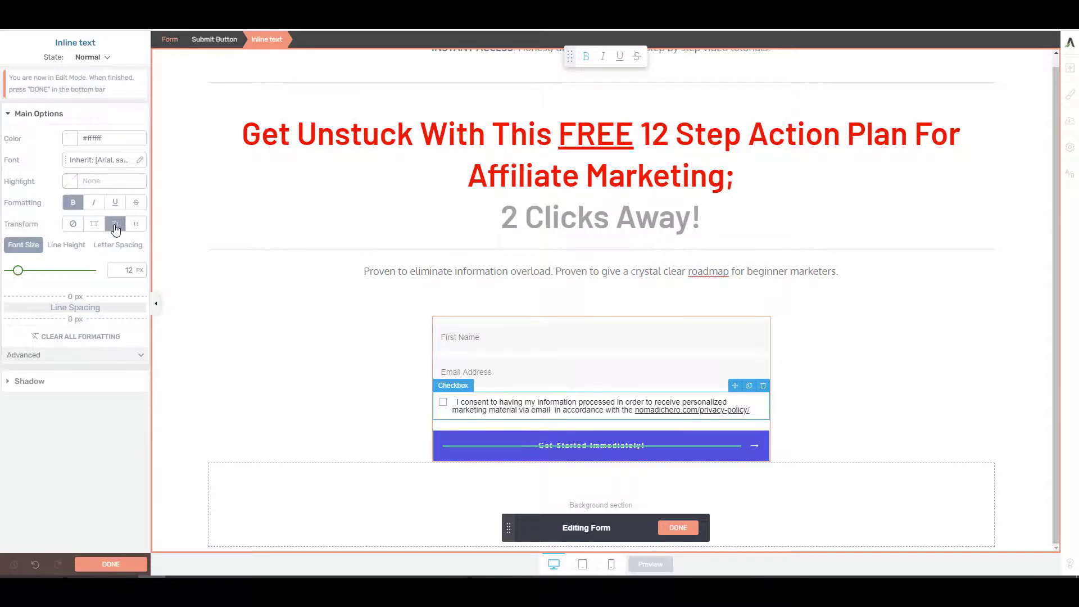
{"action": "left_click_drag", "start_coordinate": [17, 271], "coordinate": [39, 271]}
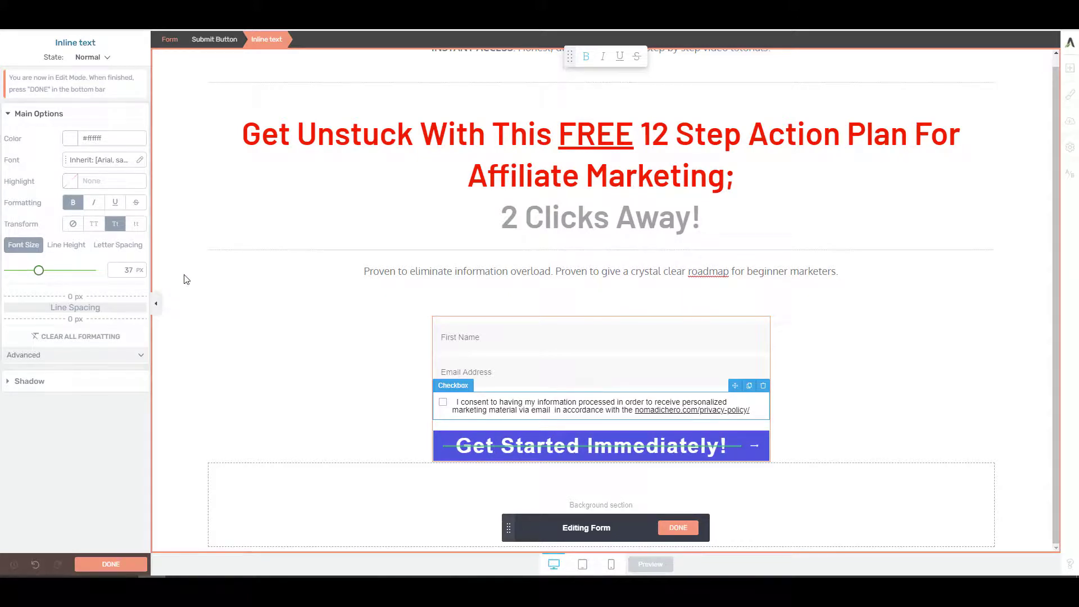
{"action": "left_click", "coordinate": [685, 529]}
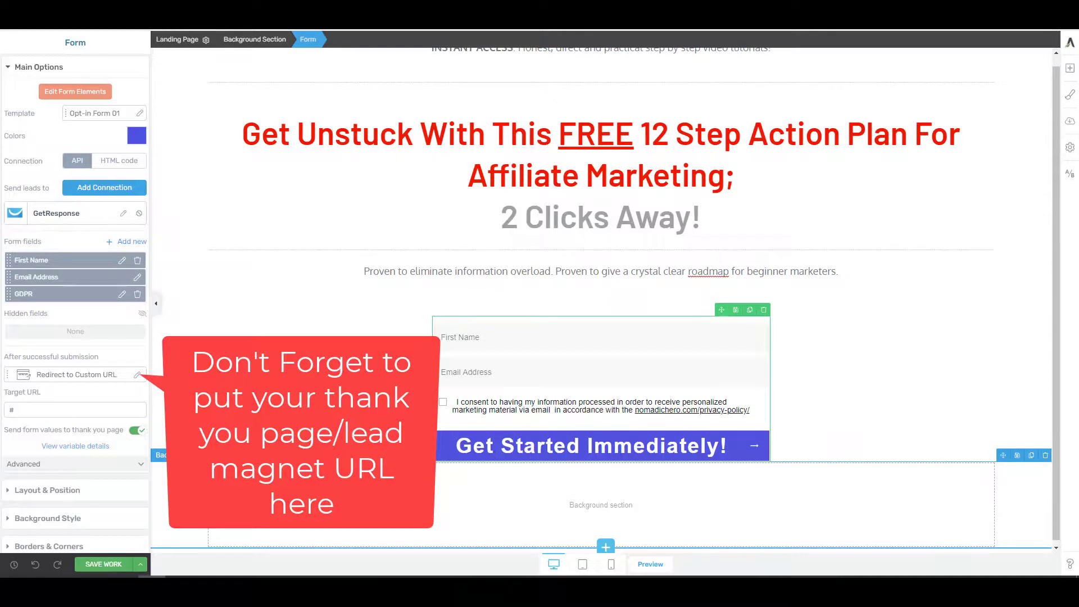
Step: Give the empty background section below the form a solid #080808 background at 100% opacity
{"action": "left_click", "coordinate": [315, 494]}
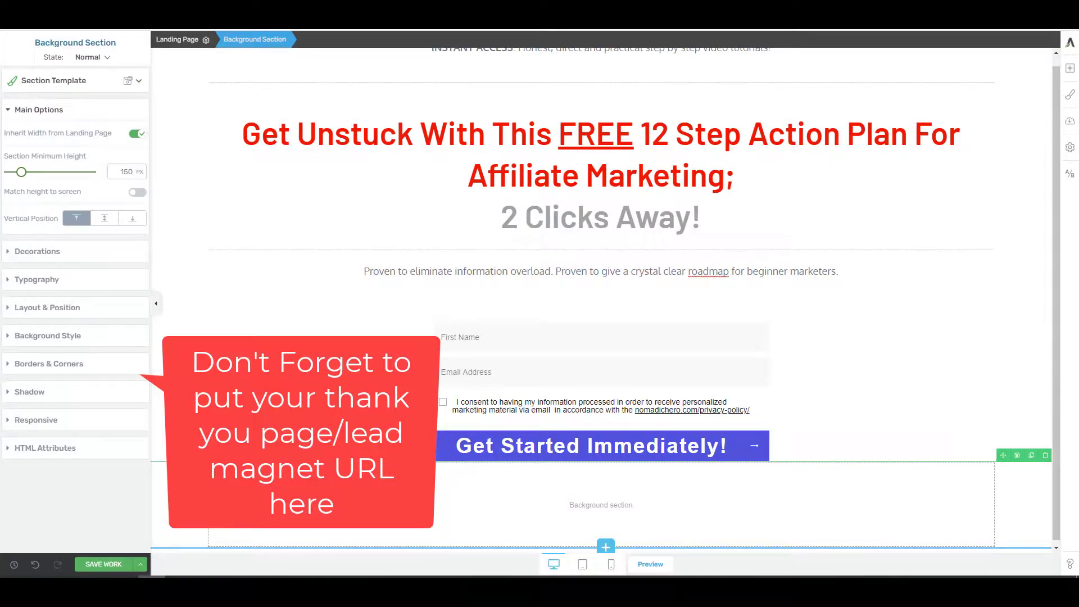
{"action": "left_click", "coordinate": [48, 335]}
{"action": "left_click", "coordinate": [71, 244]}
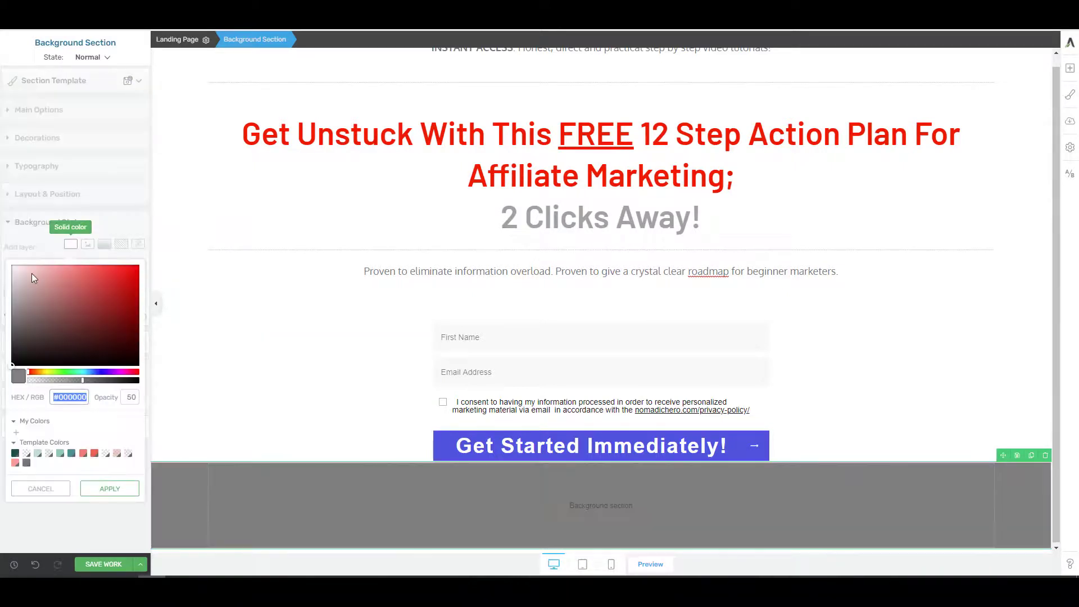
{"action": "left_click", "coordinate": [14, 363]}
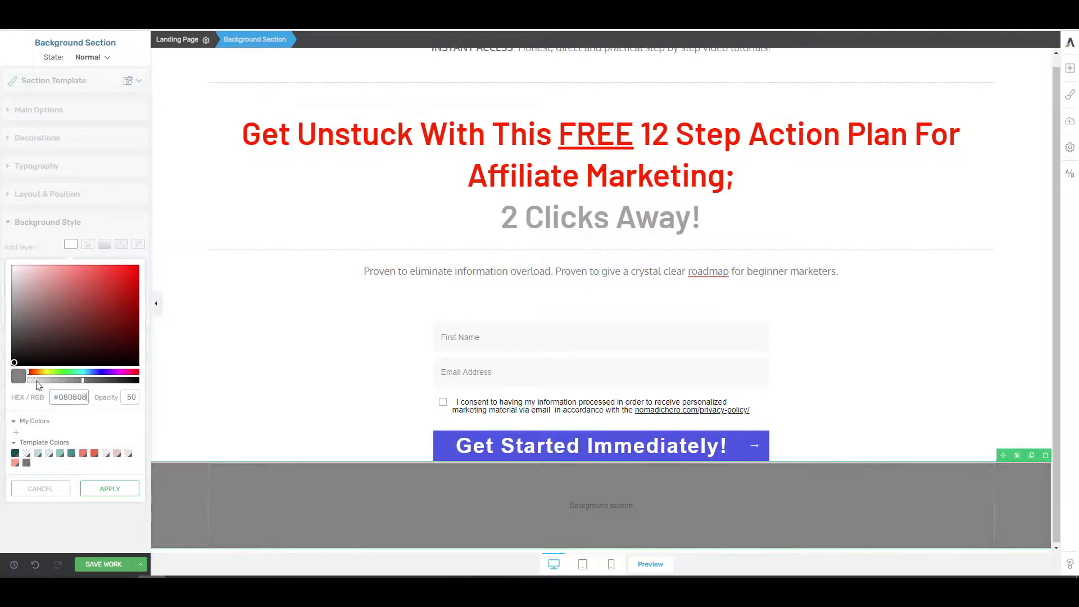
{"action": "left_click_drag", "start_coordinate": [84, 383], "coordinate": [143, 389]}
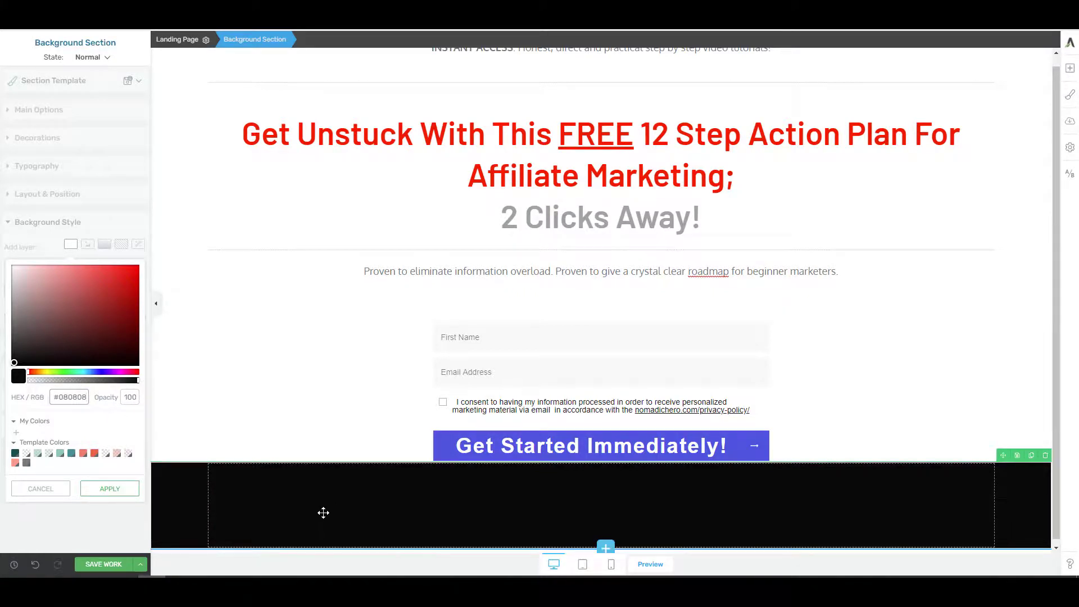
{"action": "left_click", "coordinate": [118, 493]}
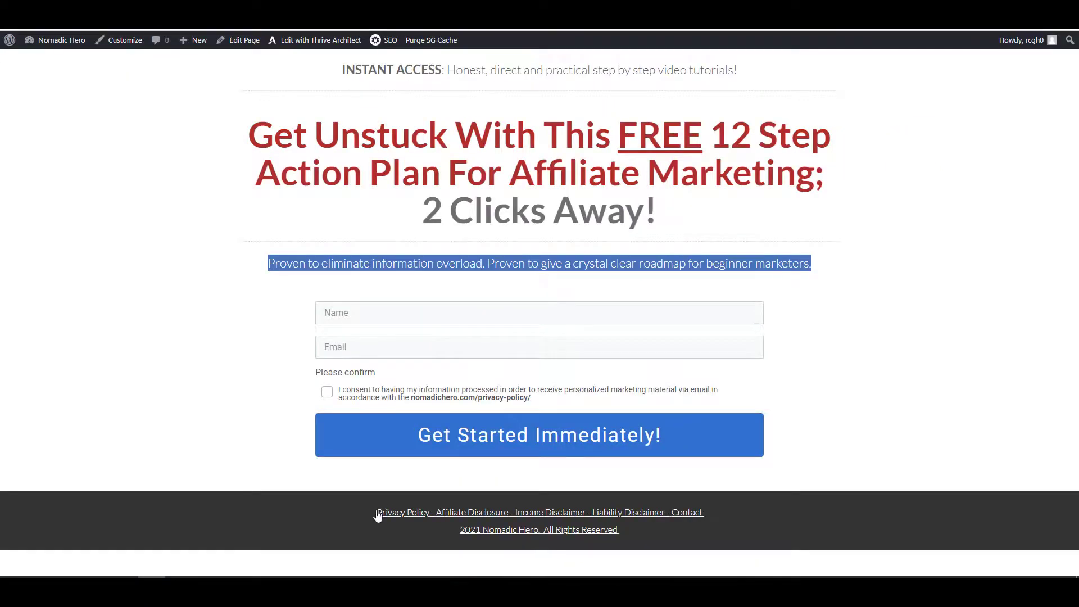
Step: Copy the policy links and the "2021 Nomadic Hero. All Rights Reserved" line from the existing landing page's footer
{"action": "left_click_drag", "start_coordinate": [377, 513], "coordinate": [630, 525]}
{"action": "key", "text": "ctrl+c"}
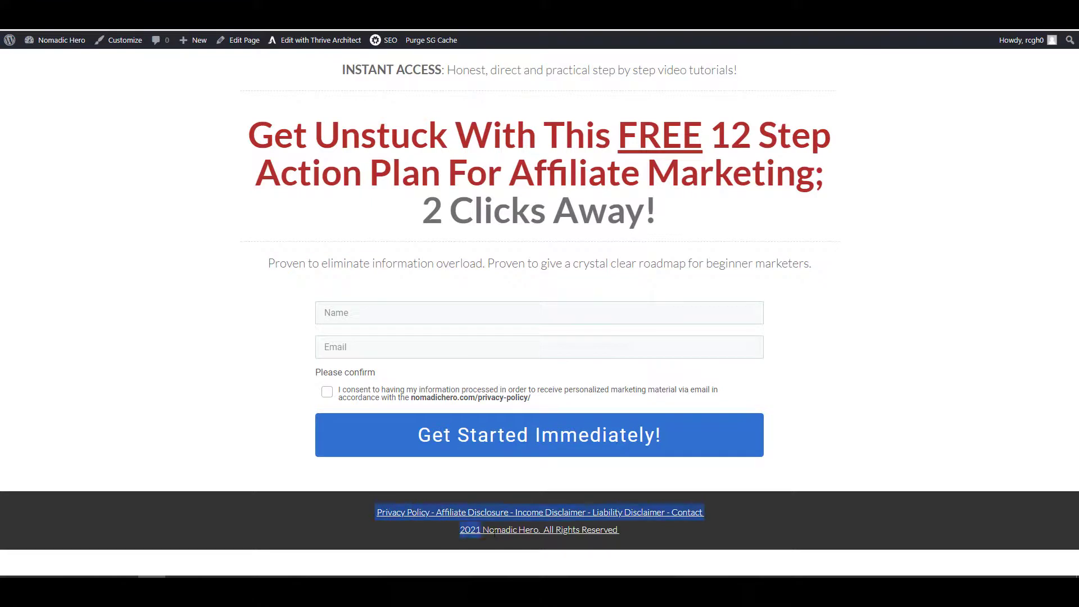
{"action": "right_click", "coordinate": [600, 521]}
{"action": "left_click", "coordinate": [630, 412]}
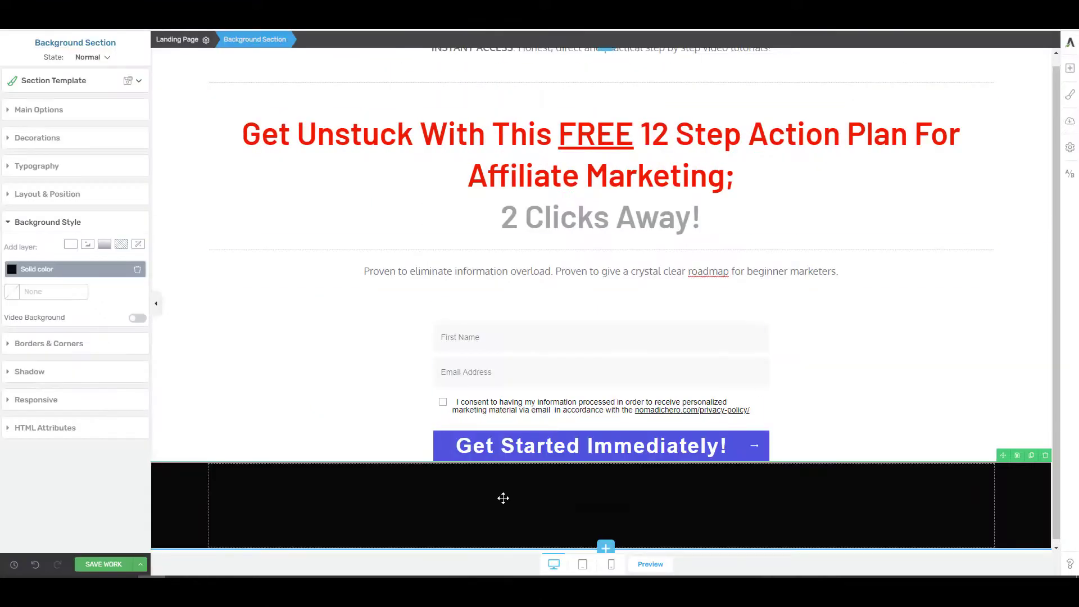
Step: Add a Text element to the black section and replace its placeholder with the copied footer links and copyright line
{"action": "right_click", "coordinate": [503, 498]}
{"action": "right_click", "coordinate": [400, 511]}
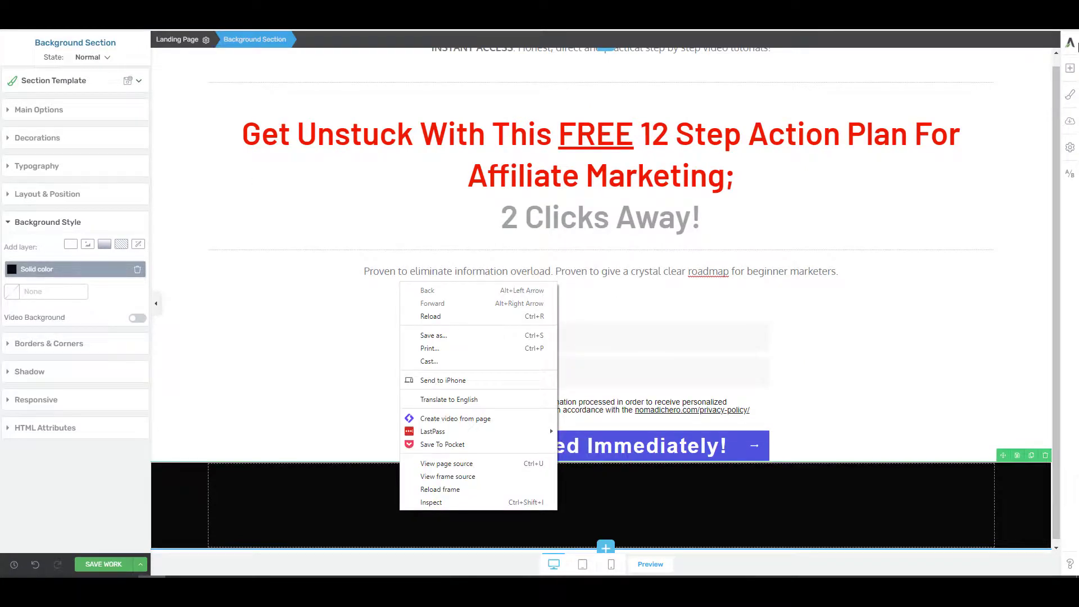
{"action": "left_click", "coordinate": [1072, 70]}
{"action": "left_click", "coordinate": [1072, 70]}
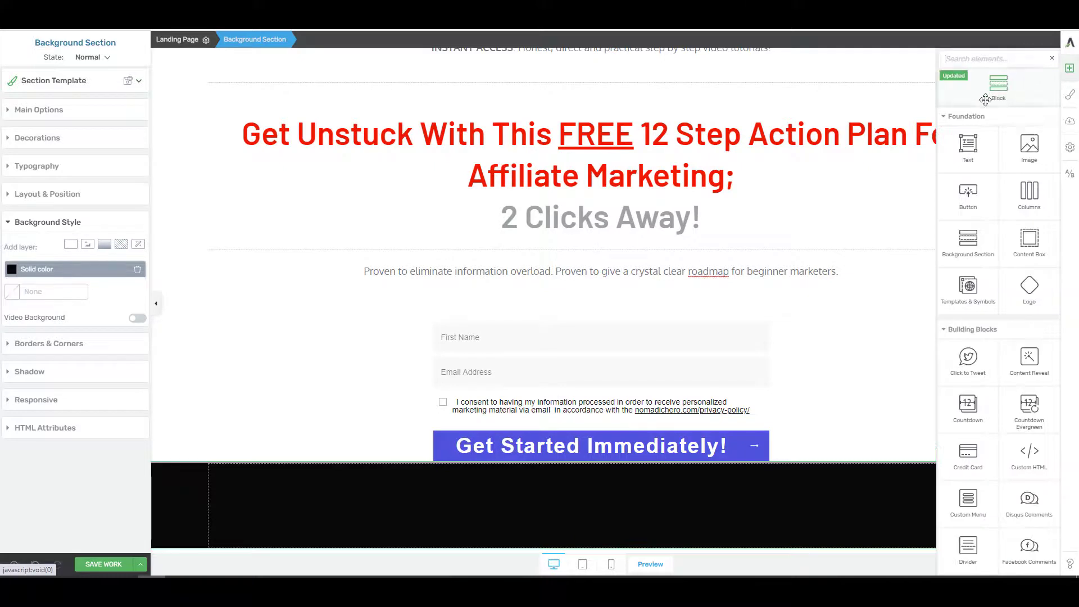
{"action": "left_click_drag", "start_coordinate": [968, 146], "coordinate": [694, 501]}
{"action": "right_click", "coordinate": [652, 494]}
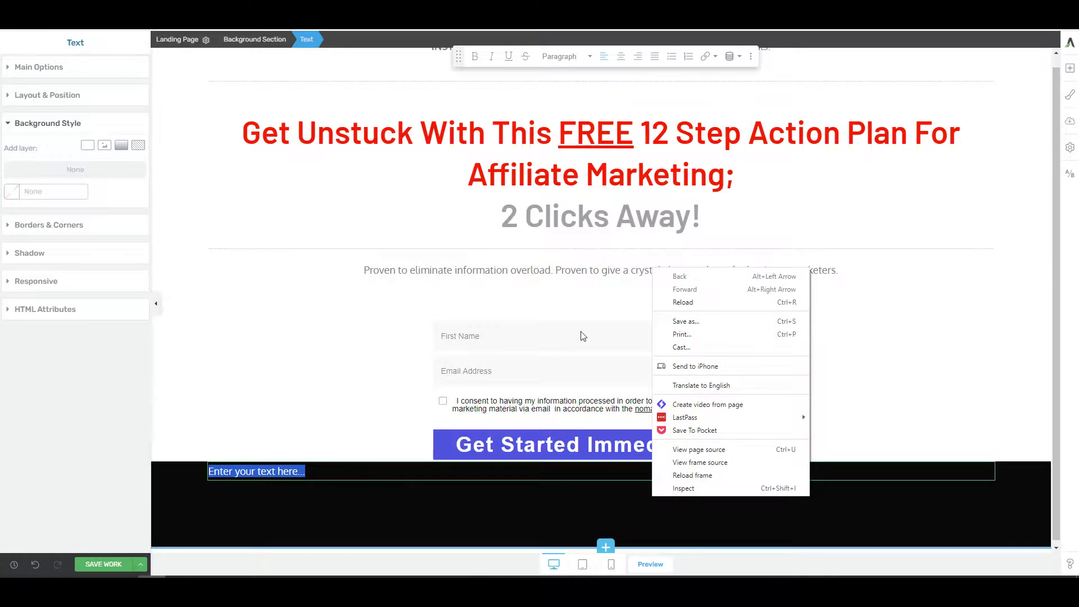
{"action": "right_click", "coordinate": [212, 479]}
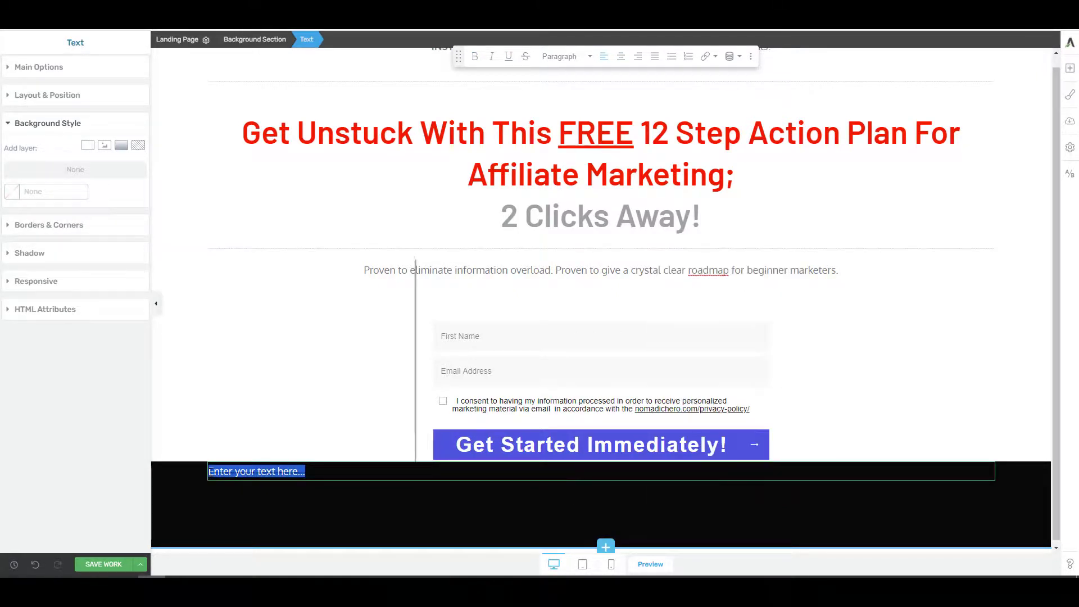
{"action": "right_click", "coordinate": [212, 478]}
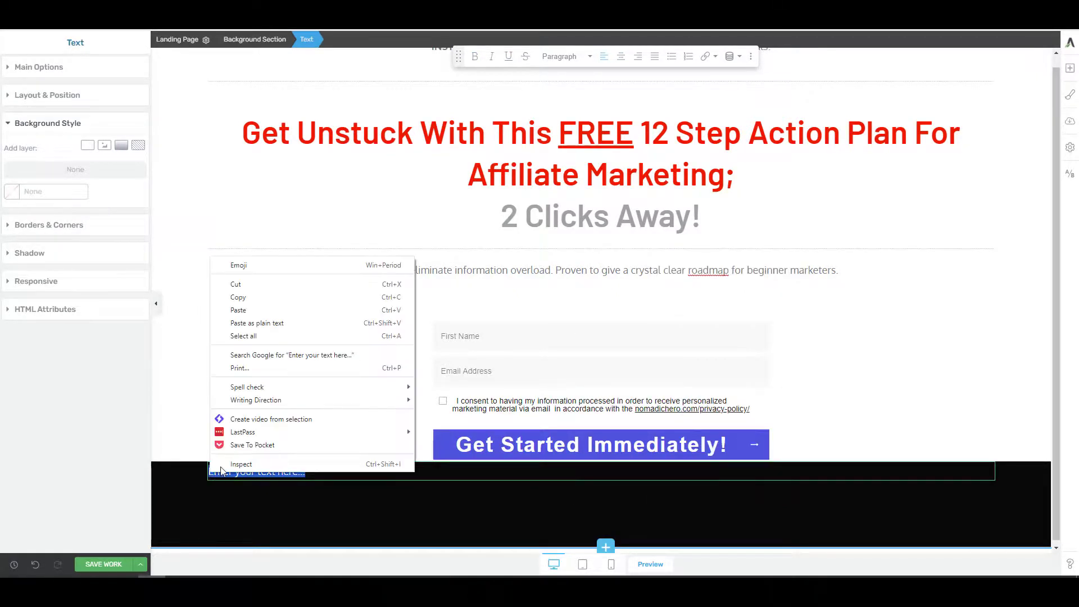
{"action": "left_click", "coordinate": [239, 310]}
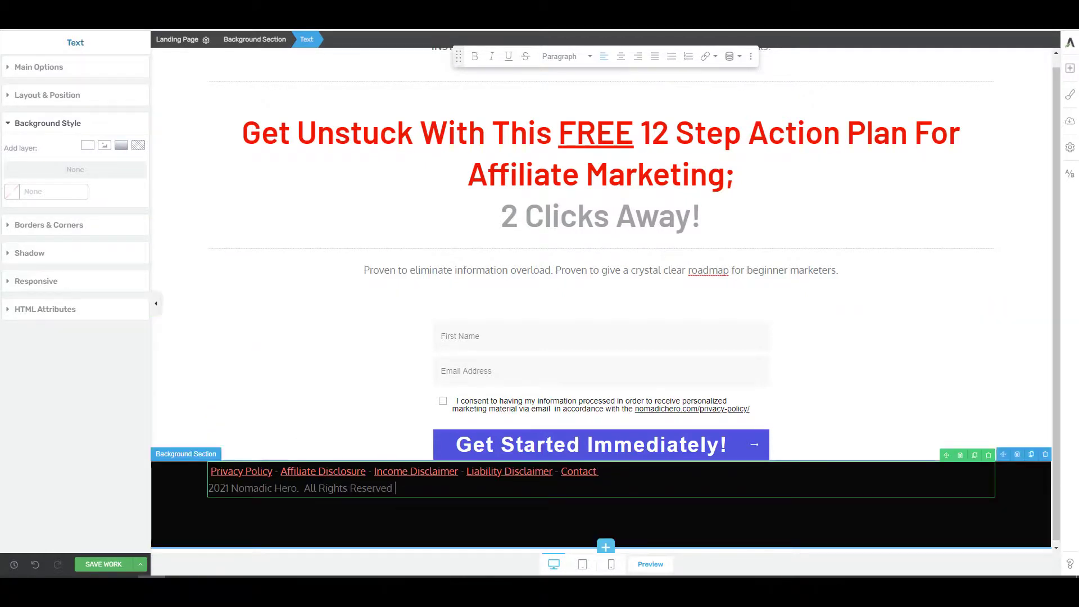
Step: Unlink the whole footer text from its template color and set it to white, #ffffff
{"action": "left_click_drag", "start_coordinate": [396, 488], "coordinate": [373, 489]}
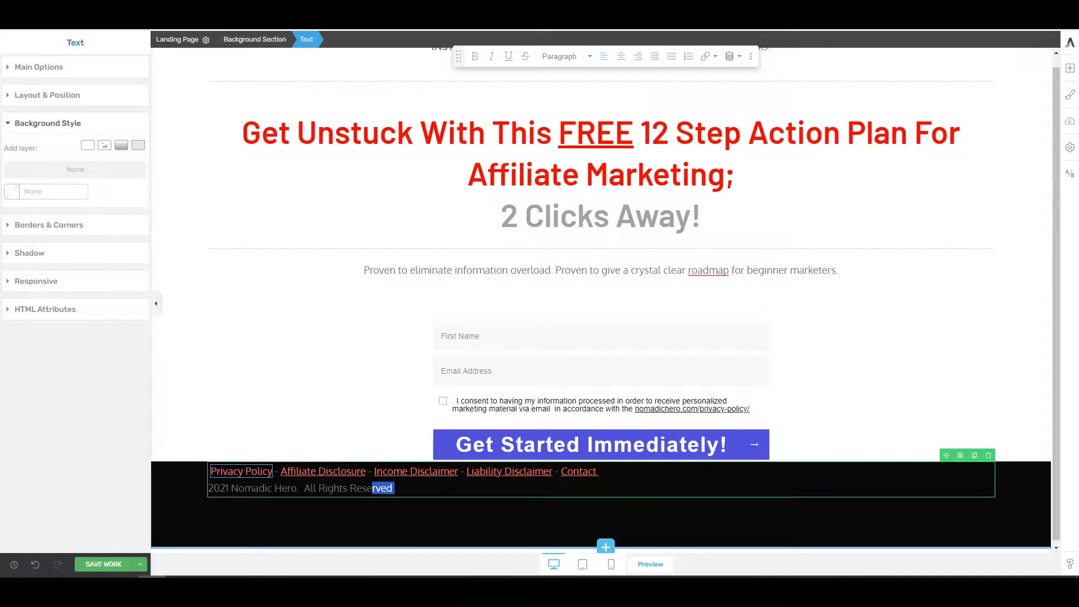
{"action": "key", "text": "ctrl+a"}
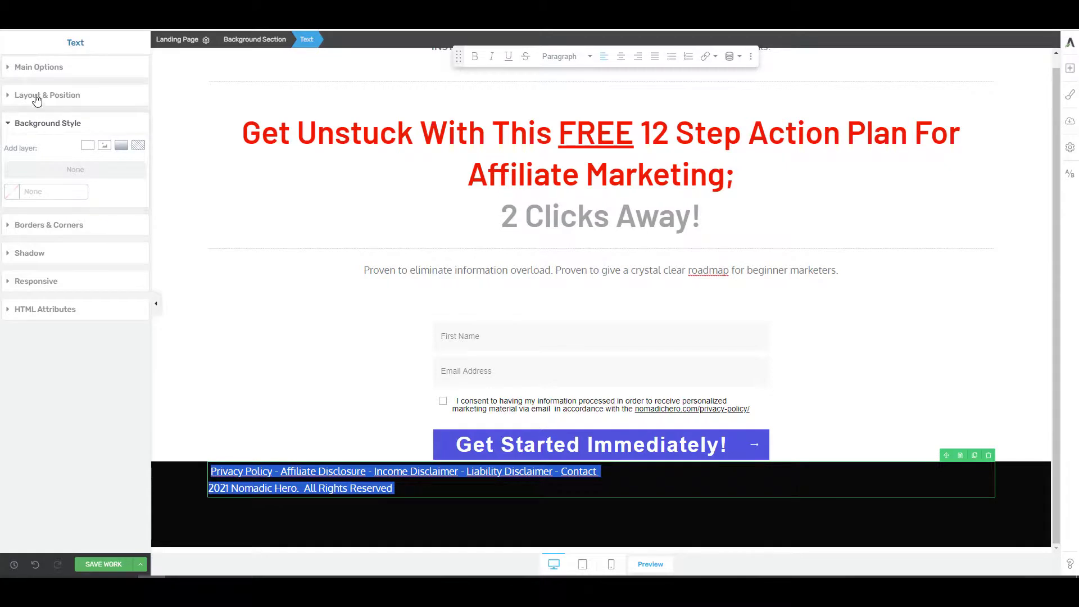
{"action": "left_click", "coordinate": [35, 67]}
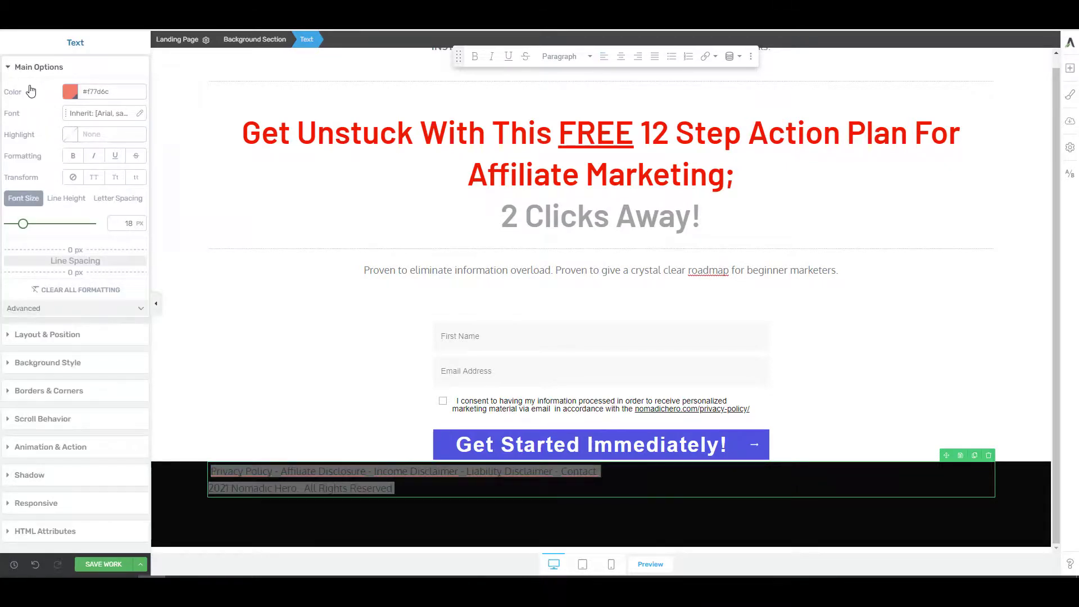
{"action": "left_click", "coordinate": [70, 94]}
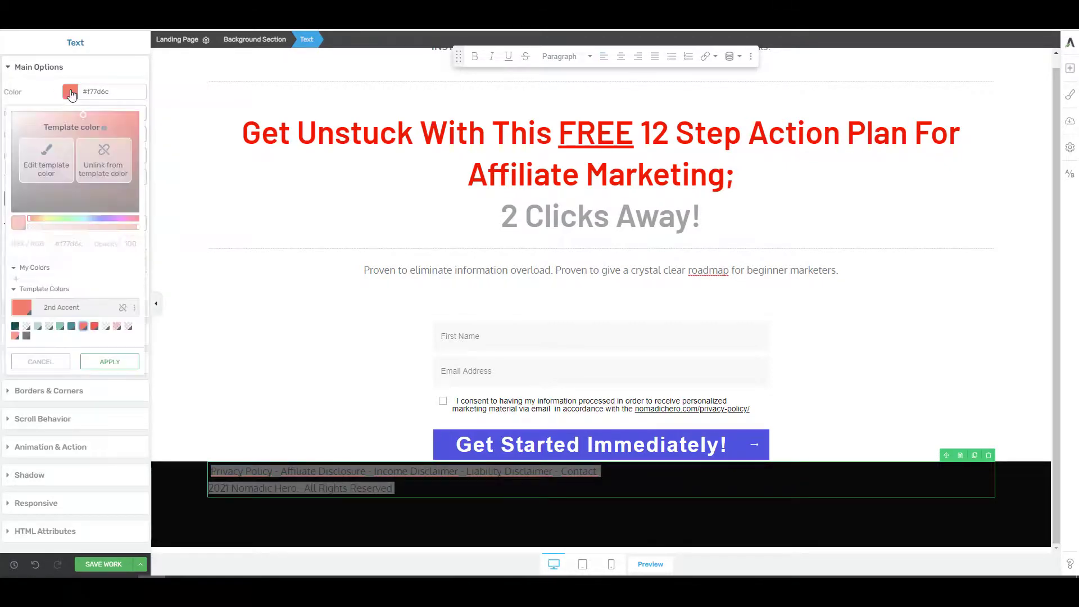
{"action": "left_click", "coordinate": [128, 160]}
{"action": "left_click", "coordinate": [13, 114]}
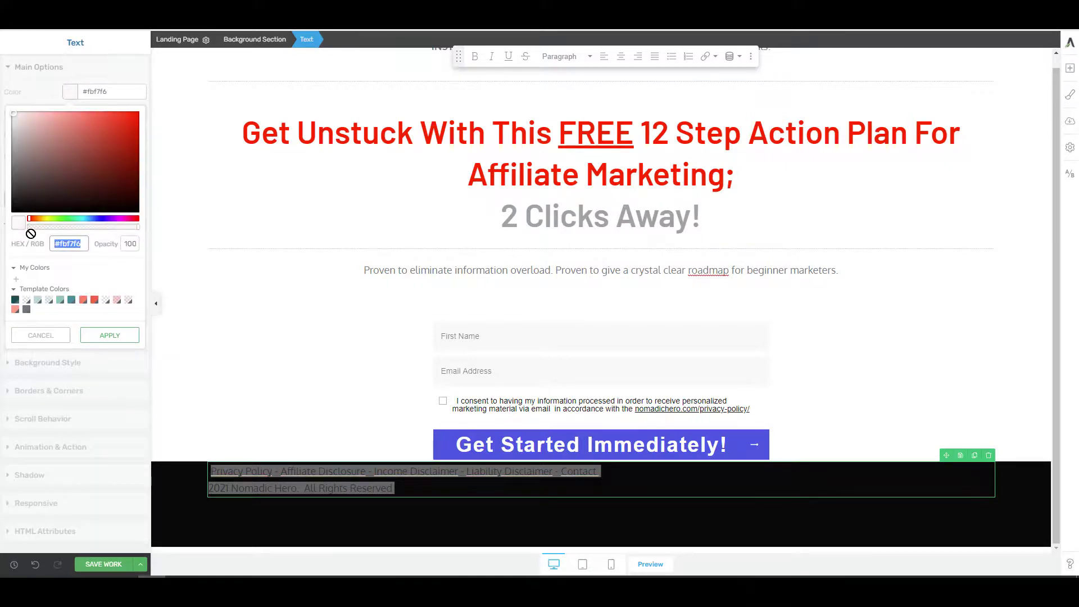
{"action": "type", "text": "#ffffff"}
{"action": "left_click", "coordinate": [110, 335]}
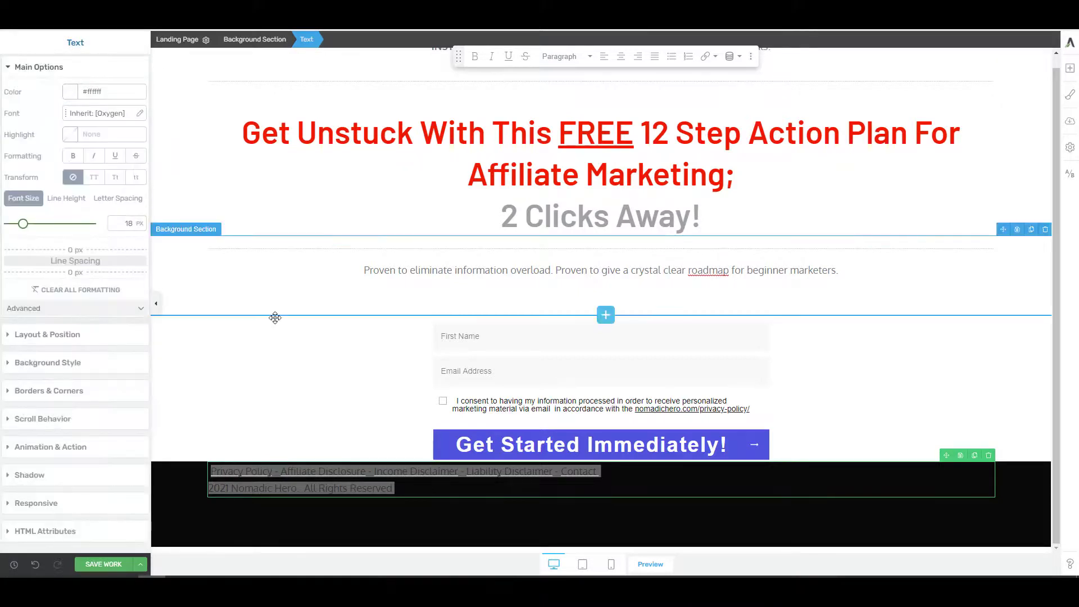
{"action": "left_click", "coordinate": [286, 362]}
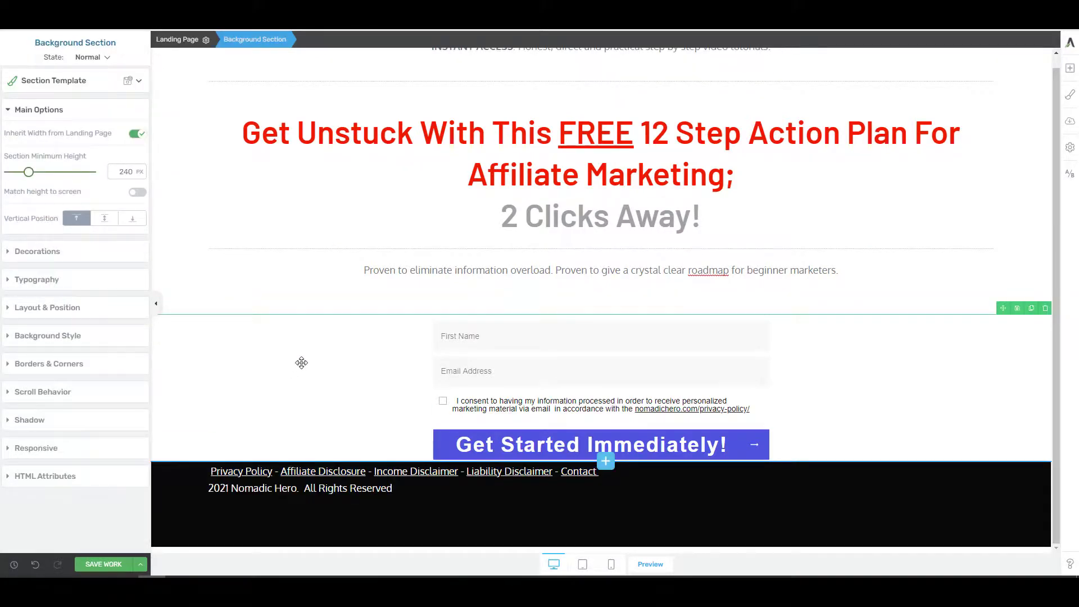
Step: Center both lines of the footer text in the black section and increase their line height
{"action": "left_click", "coordinate": [213, 471]}
{"action": "left_click_drag", "start_coordinate": [211, 471], "coordinate": [273, 472]}
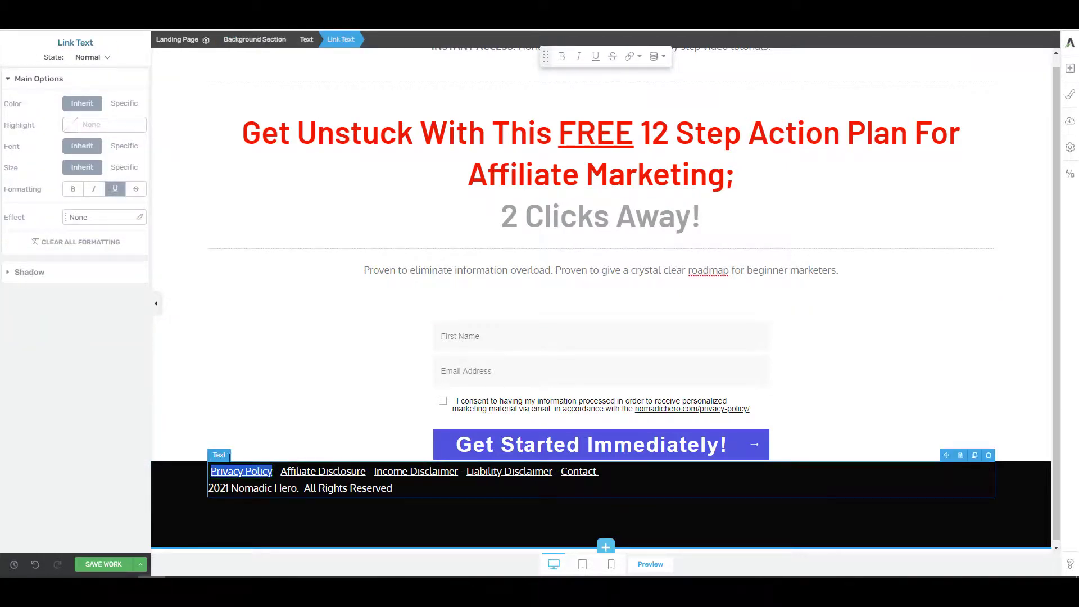
{"action": "left_click", "coordinate": [229, 455]}
{"action": "left_click", "coordinate": [622, 90]}
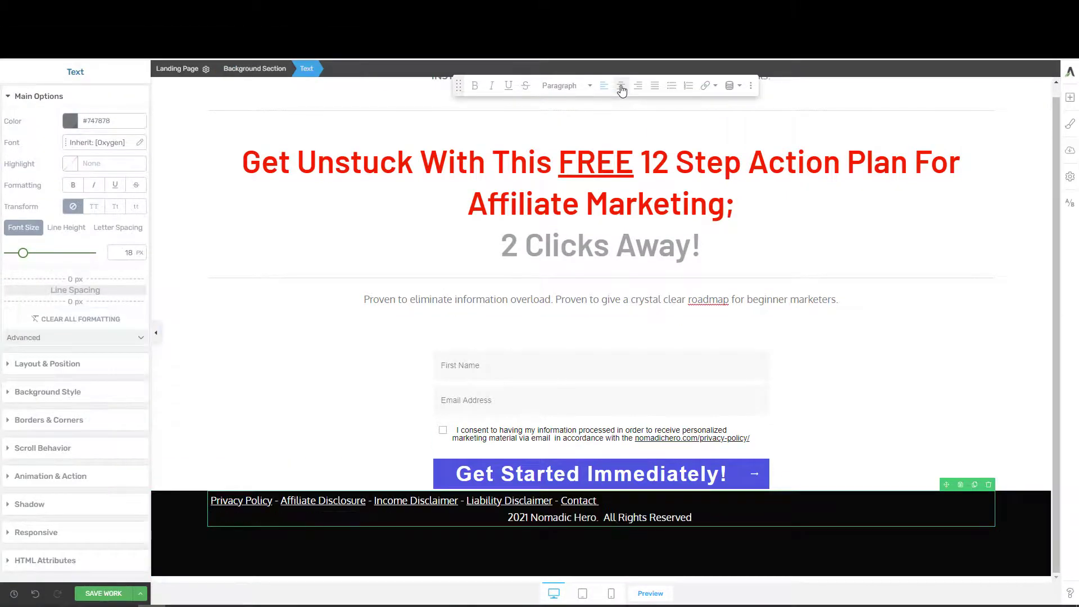
{"action": "left_click_drag", "start_coordinate": [209, 501], "coordinate": [598, 501]}
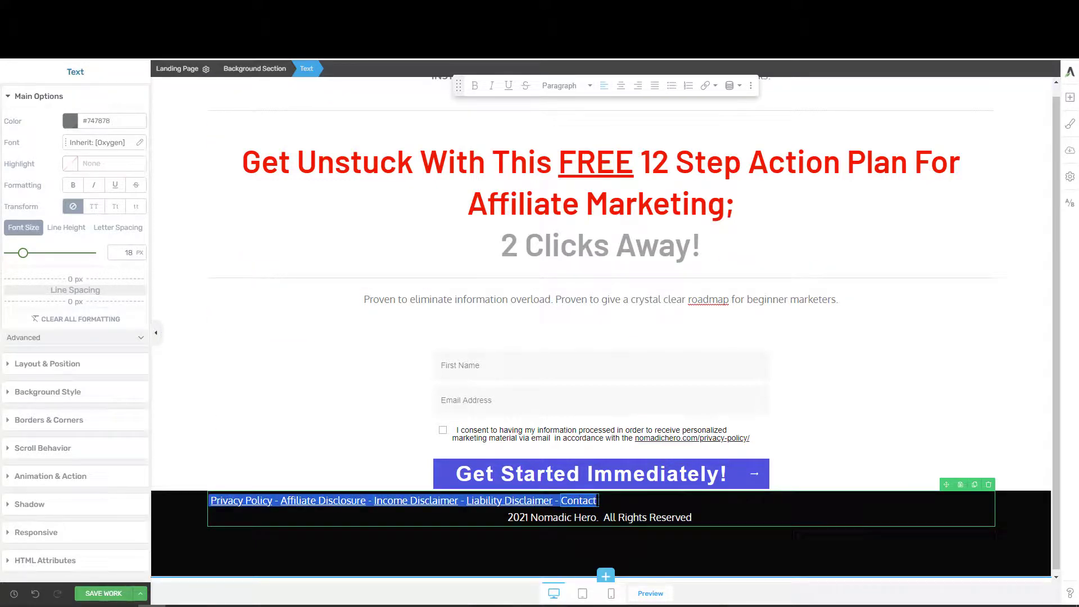
{"action": "left_click", "coordinate": [621, 86]}
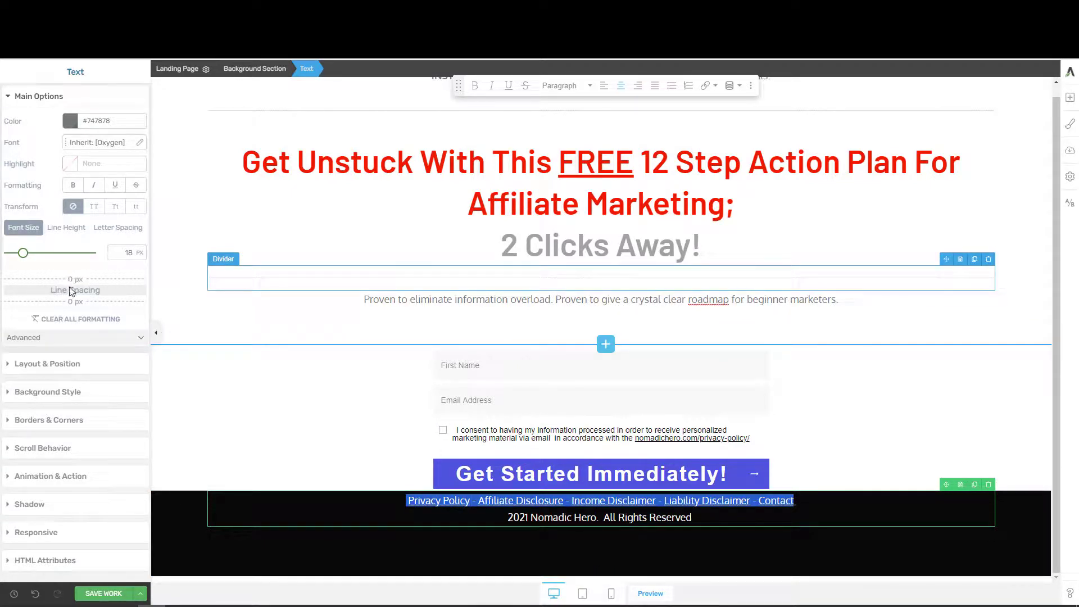
{"action": "left_click", "coordinate": [60, 228]}
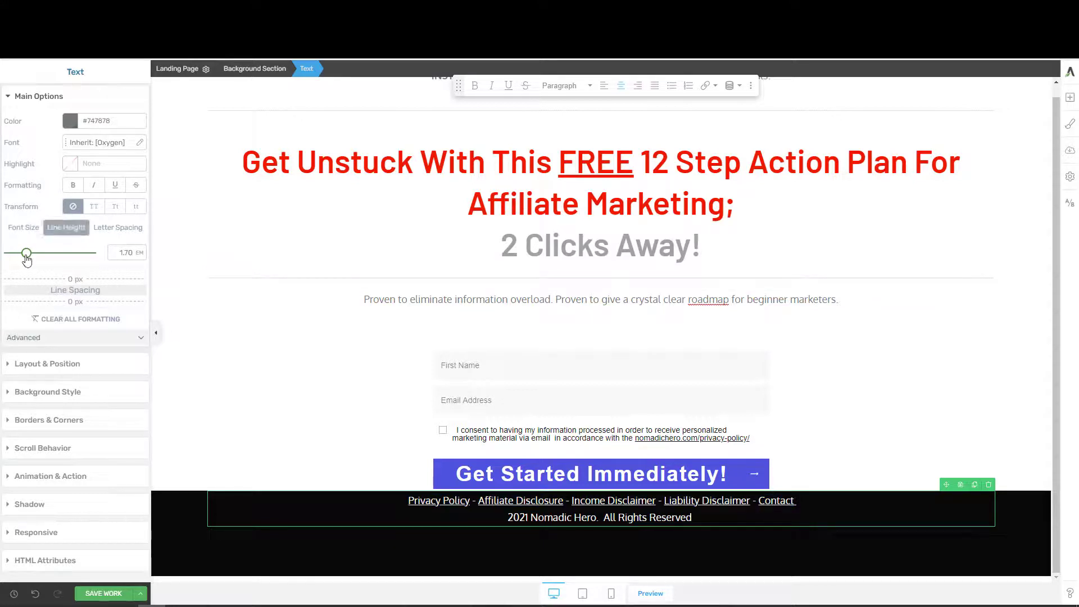
{"action": "mouse_move", "coordinate": [26, 255]}
{"action": "left_mouse_down"}
{"action": "mouse_move", "coordinate": [60, 254]}
{"action": "mouse_move", "coordinate": [38, 253]}
{"action": "left_mouse_up"}
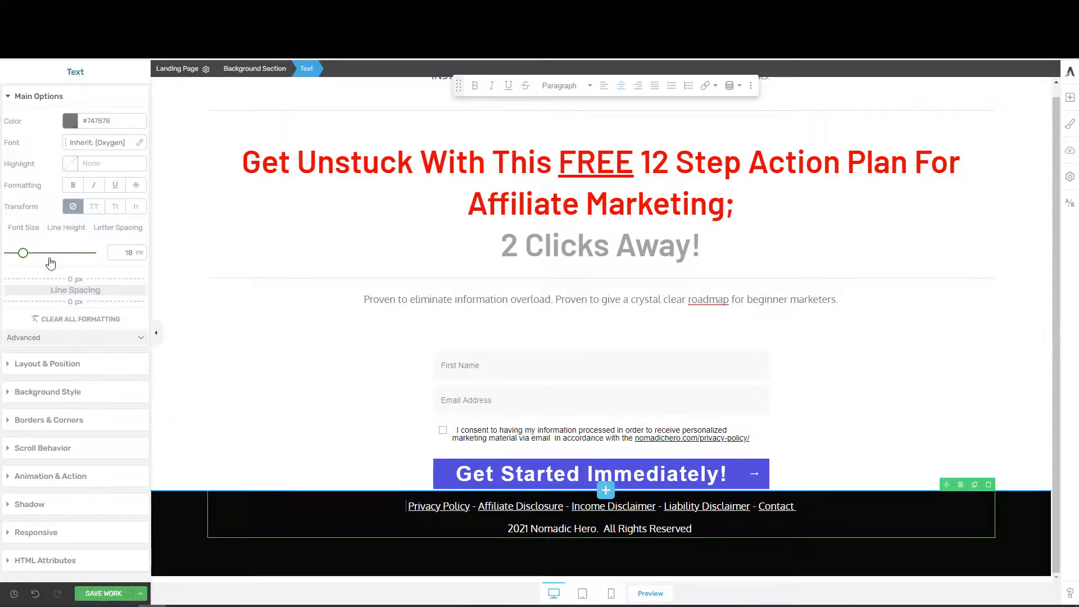
Step: Set the footer text's top padding to 10 px and save the page
{"action": "left_click", "coordinate": [23, 227]}
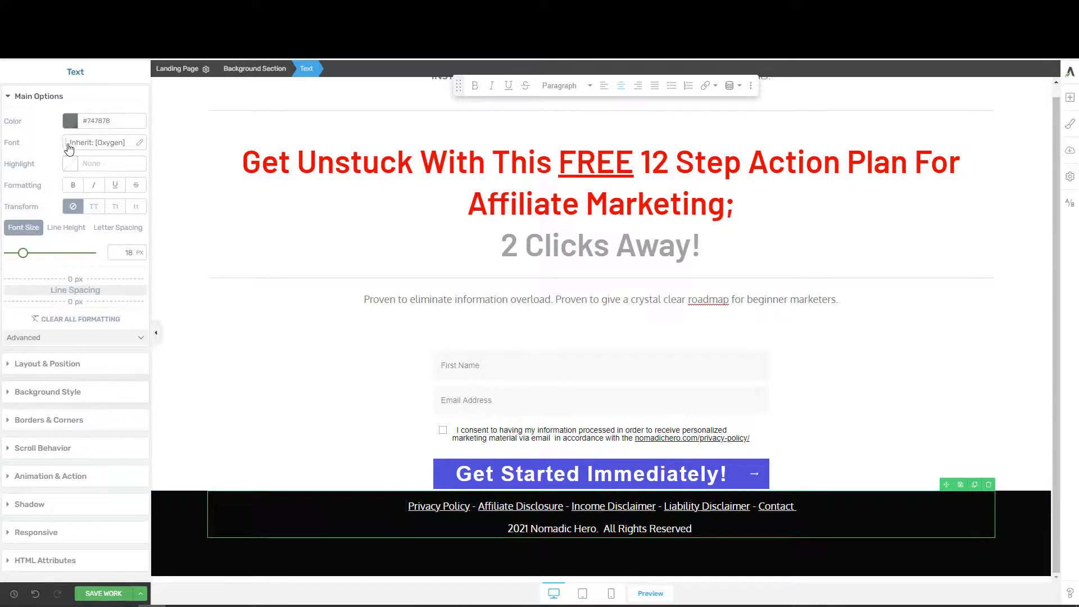
{"action": "left_click", "coordinate": [37, 366]}
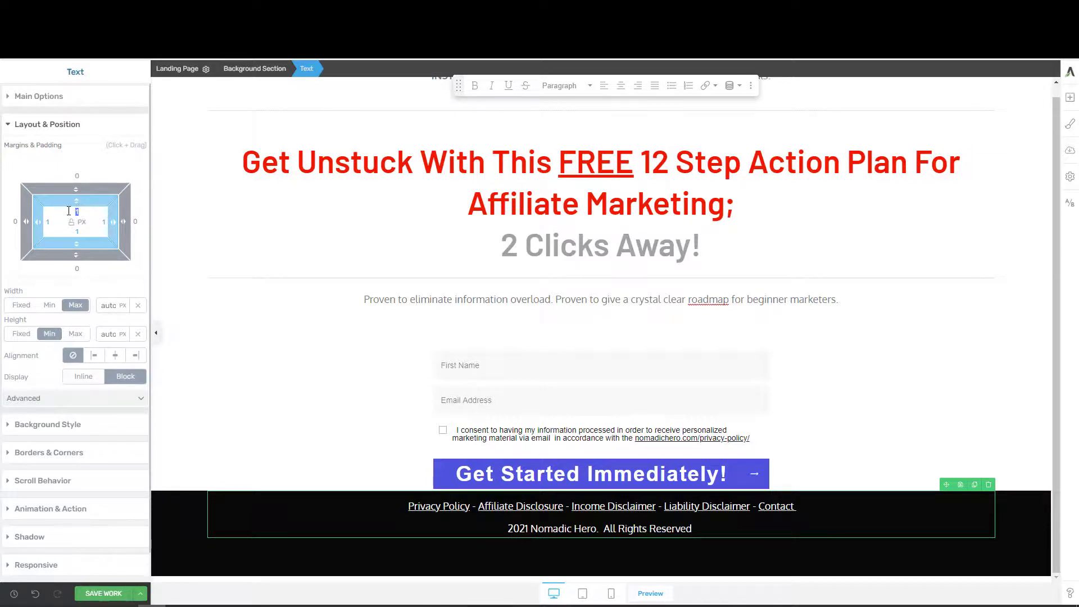
{"action": "type", "text": "0"}
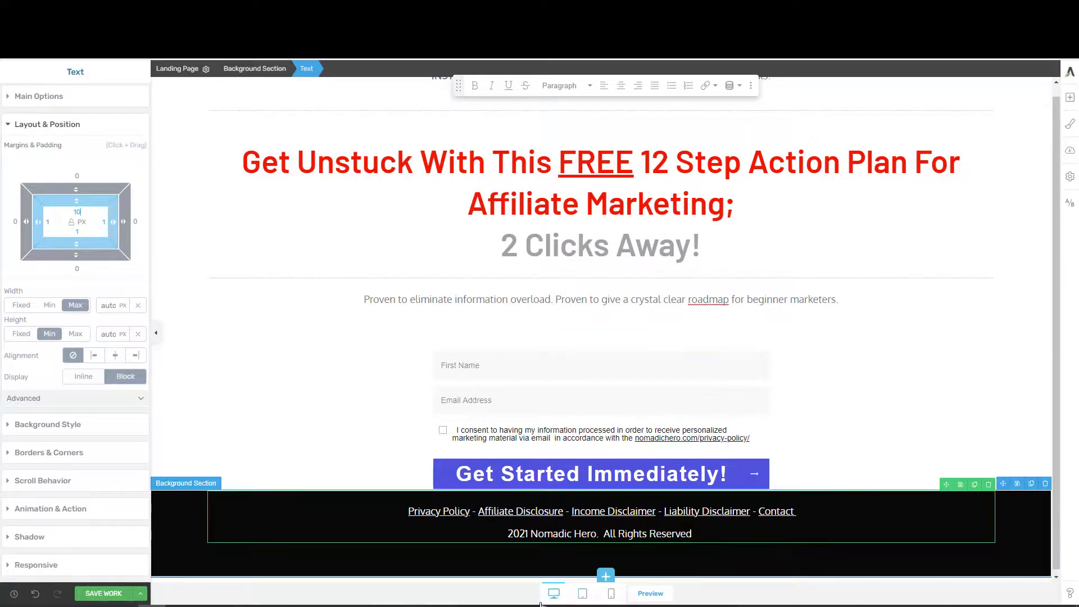
{"action": "left_click", "coordinate": [114, 594]}
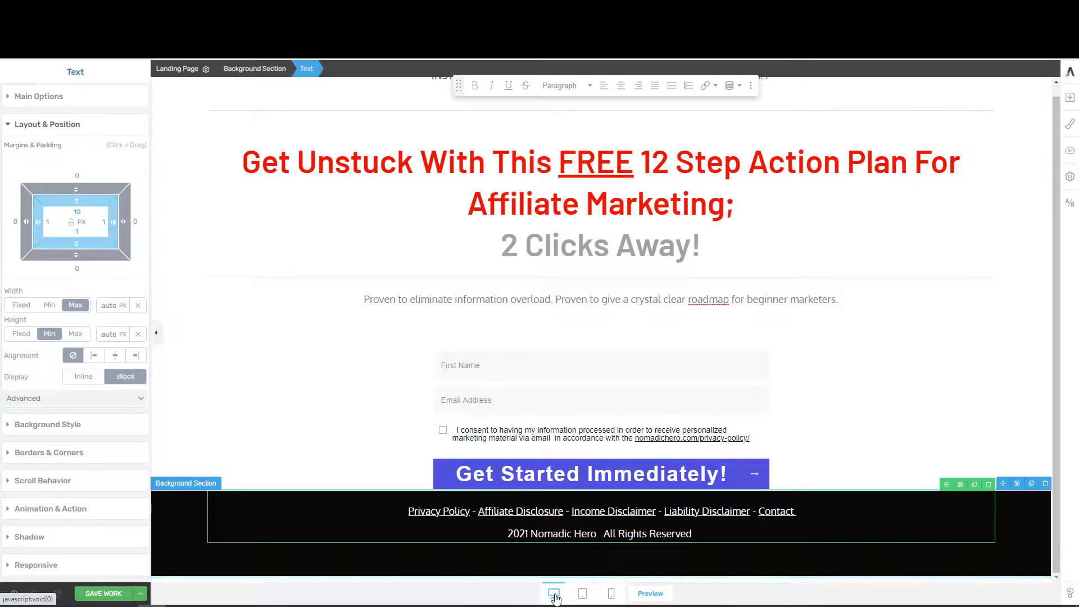
Step: Check the page in tablet and mobile views, then reduce the red headline's font size to 35 px for mobile
{"action": "left_click", "coordinate": [583, 594]}
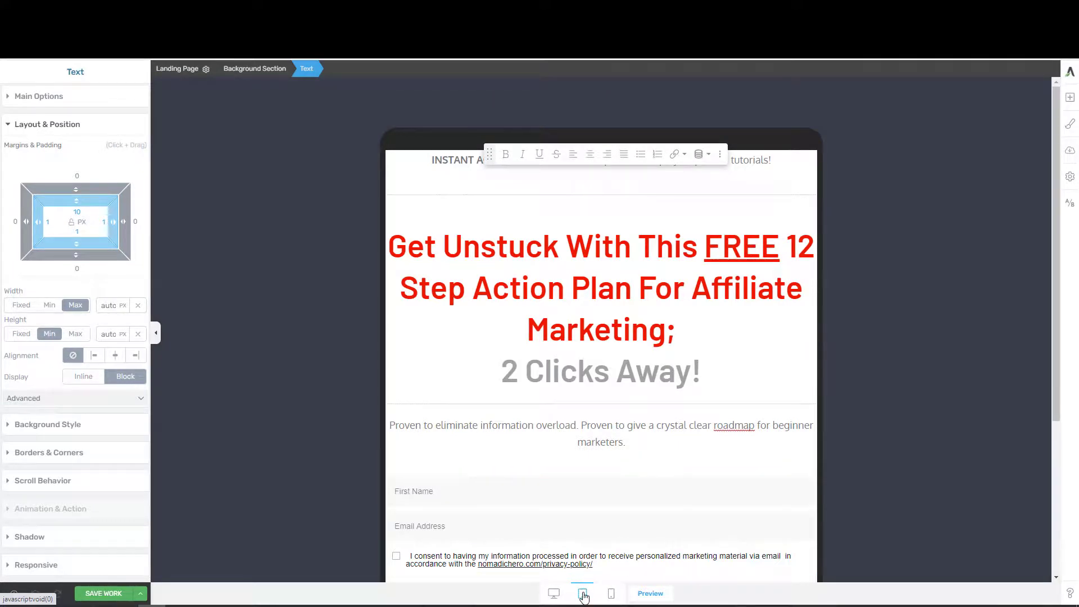
{"action": "left_click", "coordinate": [612, 596]}
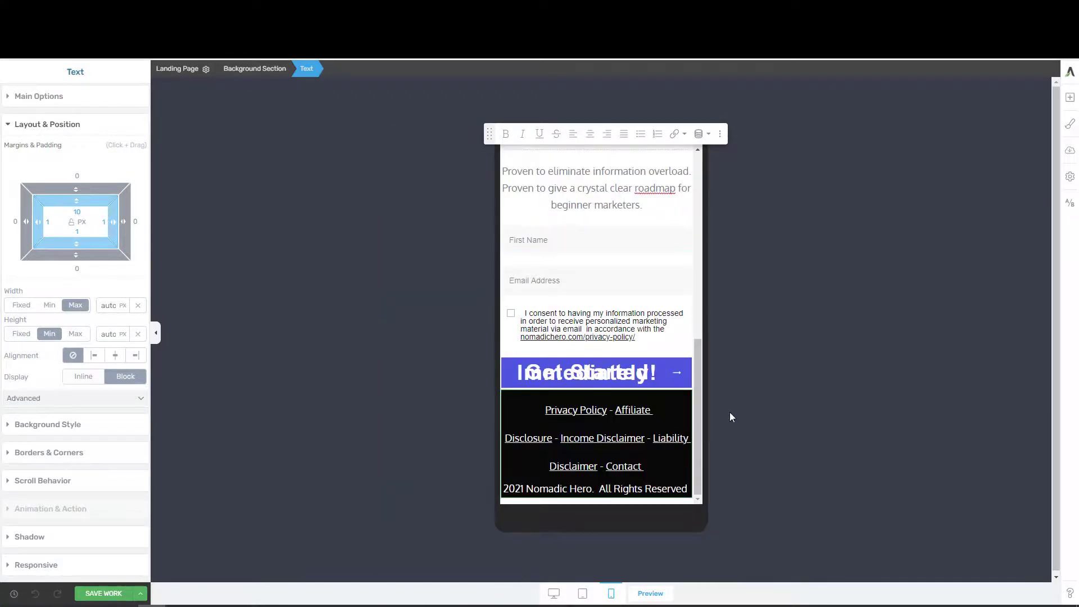
{"action": "scroll", "coordinate": [593, 380], "scroll_direction": "up", "scroll_amount": 1}
{"action": "scroll", "coordinate": [593, 380], "scroll_direction": "up", "scroll_amount": 6}
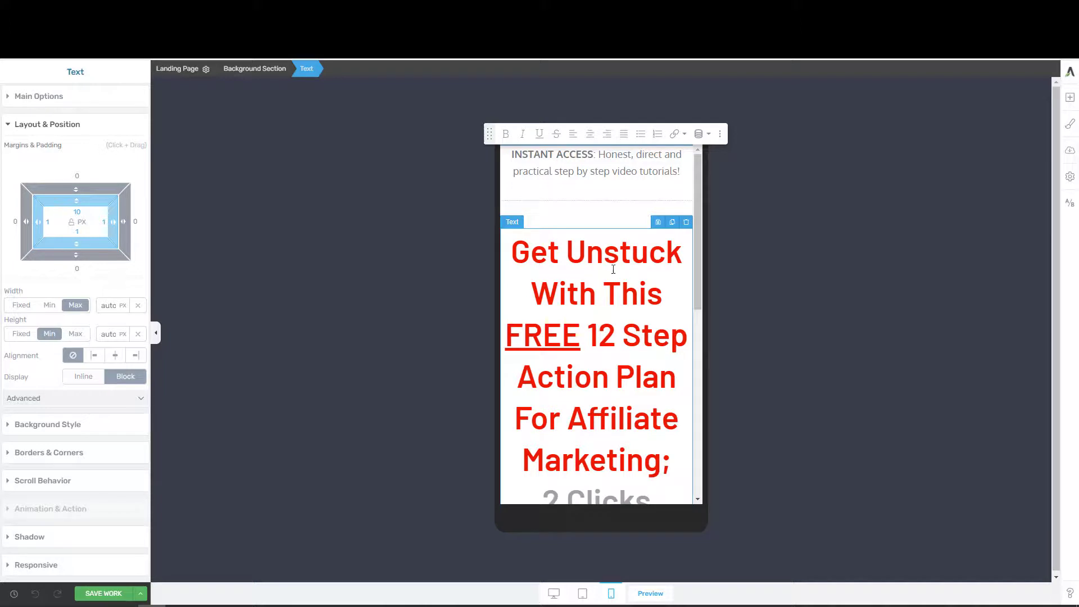
{"action": "left_click", "coordinate": [592, 312]}
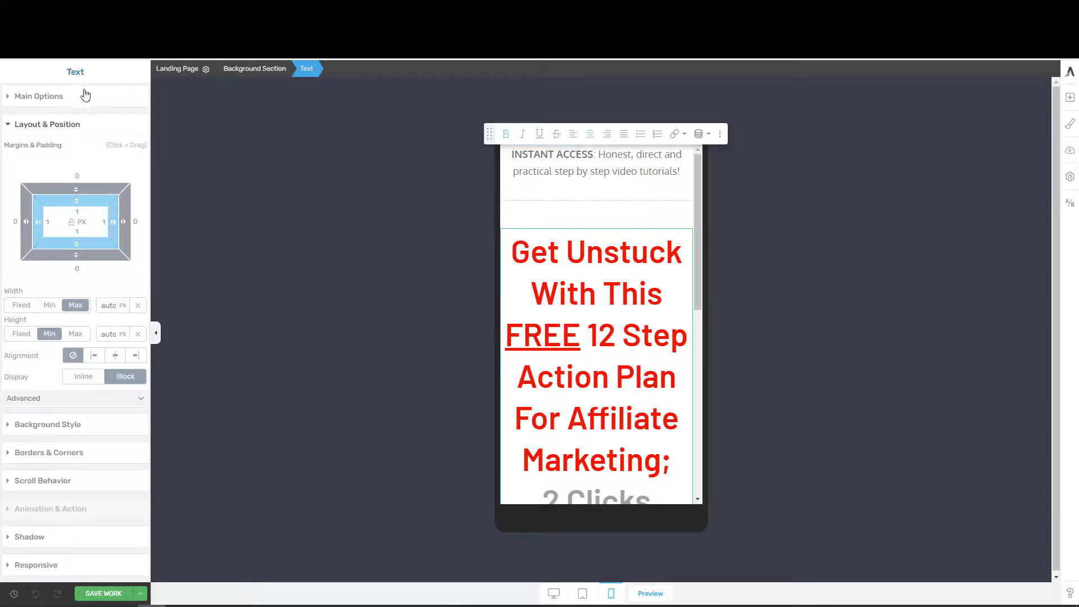
{"action": "left_click", "coordinate": [25, 97]}
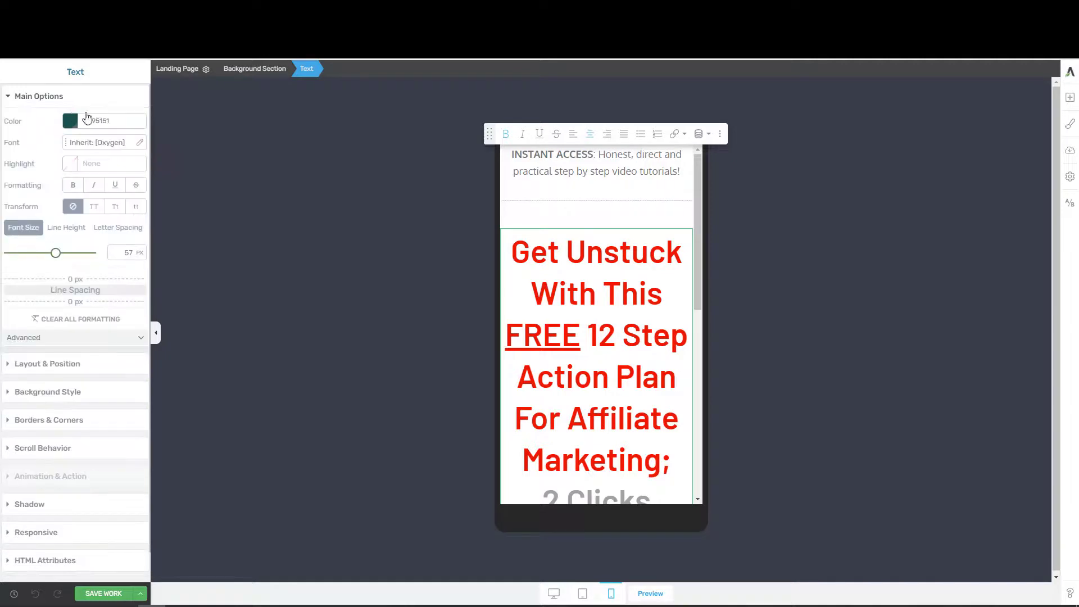
{"action": "left_click_drag", "start_coordinate": [55, 255], "coordinate": [38, 256]}
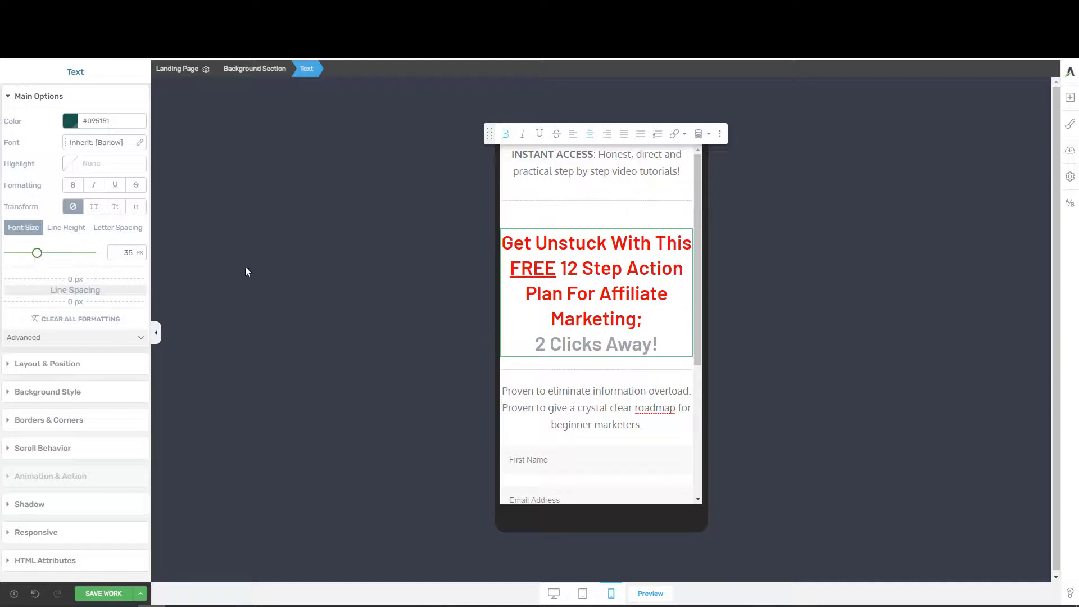
Step: Open the sign-up form's elements for editing and replace the submit button text with "Get STarted Now"
{"action": "left_click_drag", "start_coordinate": [697, 353], "coordinate": [692, 481]}
{"action": "left_click", "coordinate": [548, 376]}
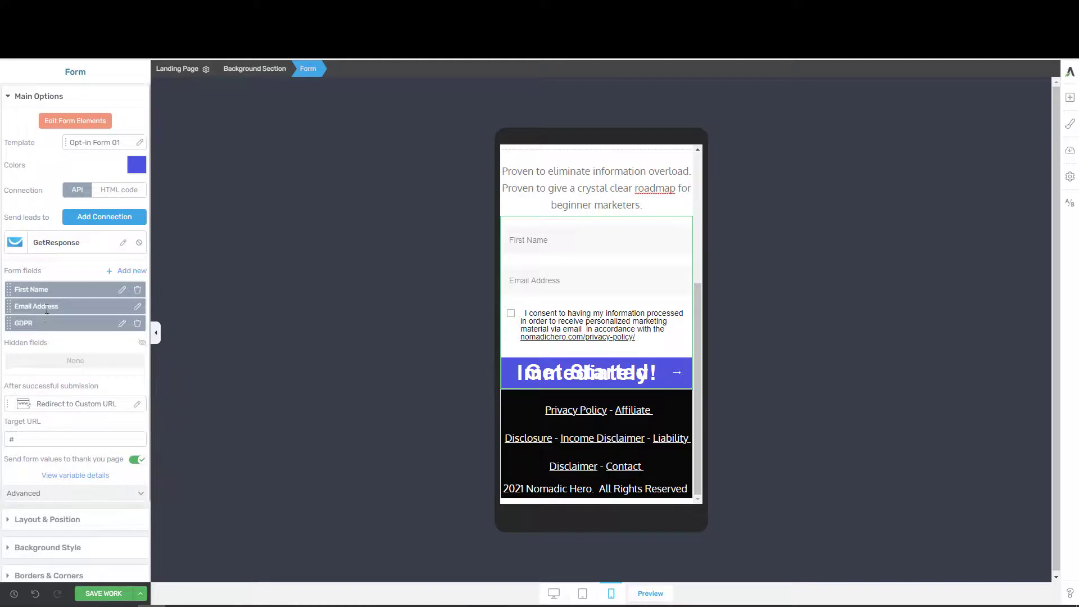
{"action": "left_click", "coordinate": [58, 126]}
{"action": "type", "text": "Get "}
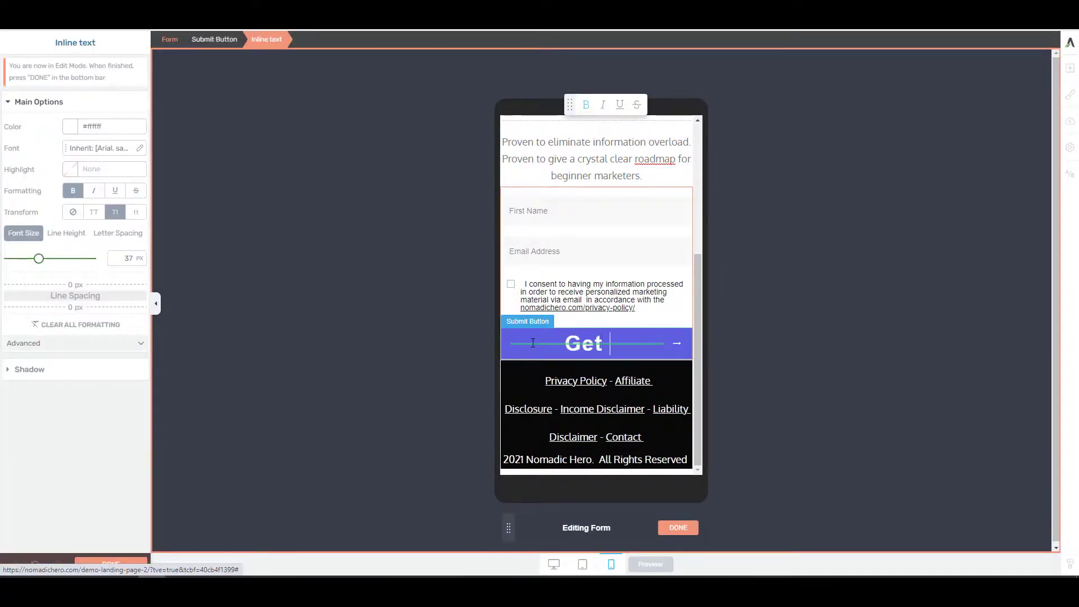
{"action": "type", "text": "STarted"}
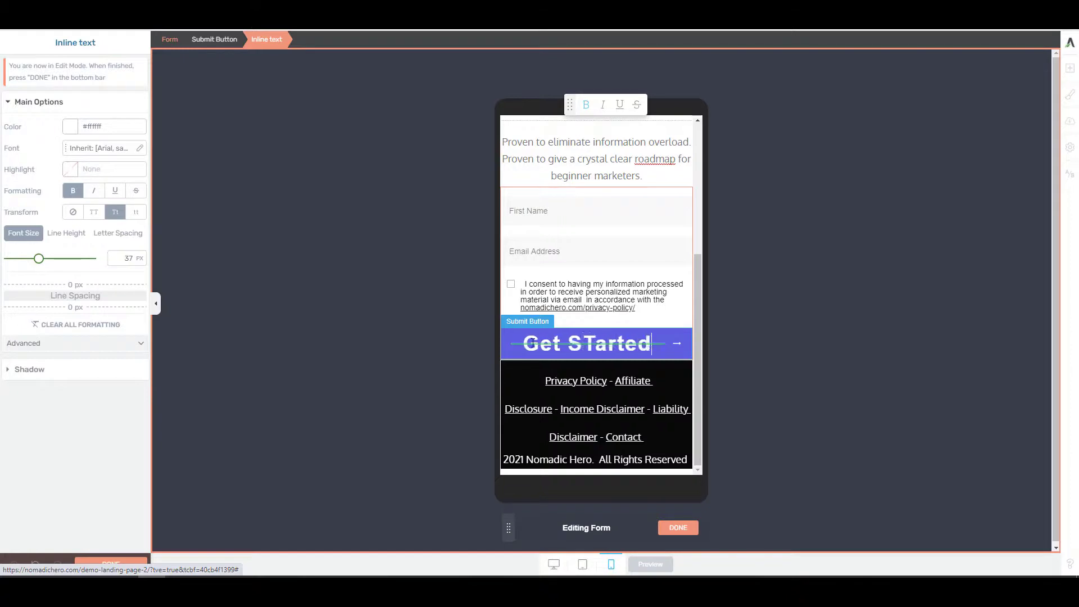
{"action": "type", "text": " Now"}
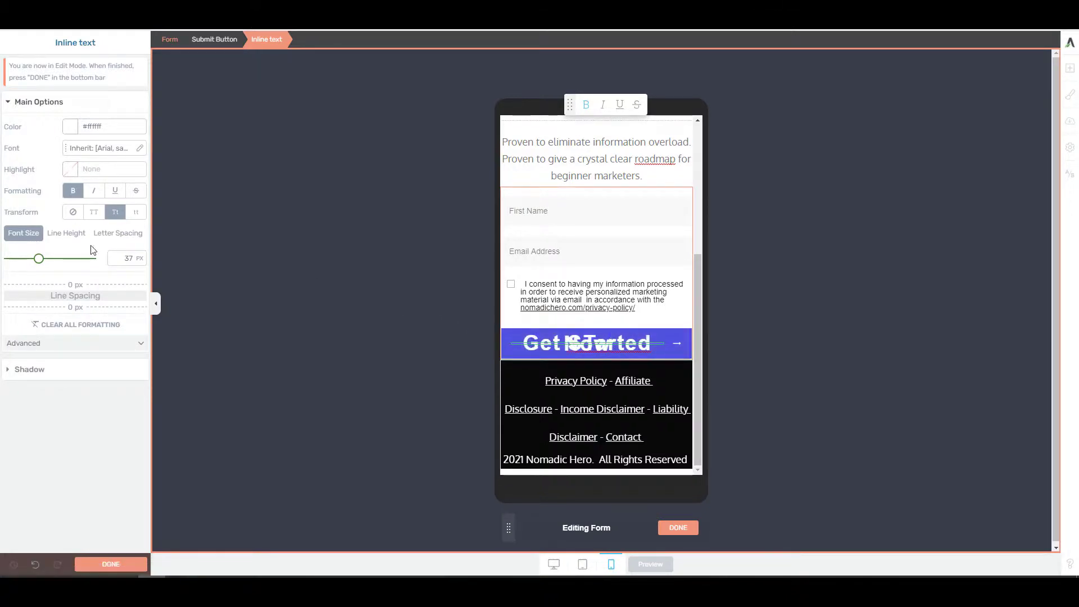
Step: Set the button text's font size to 23 px on mobile, correct the wording to "Get Started Now", and finish editing the form
{"action": "left_click_drag", "start_coordinate": [37, 262], "coordinate": [27, 260]}
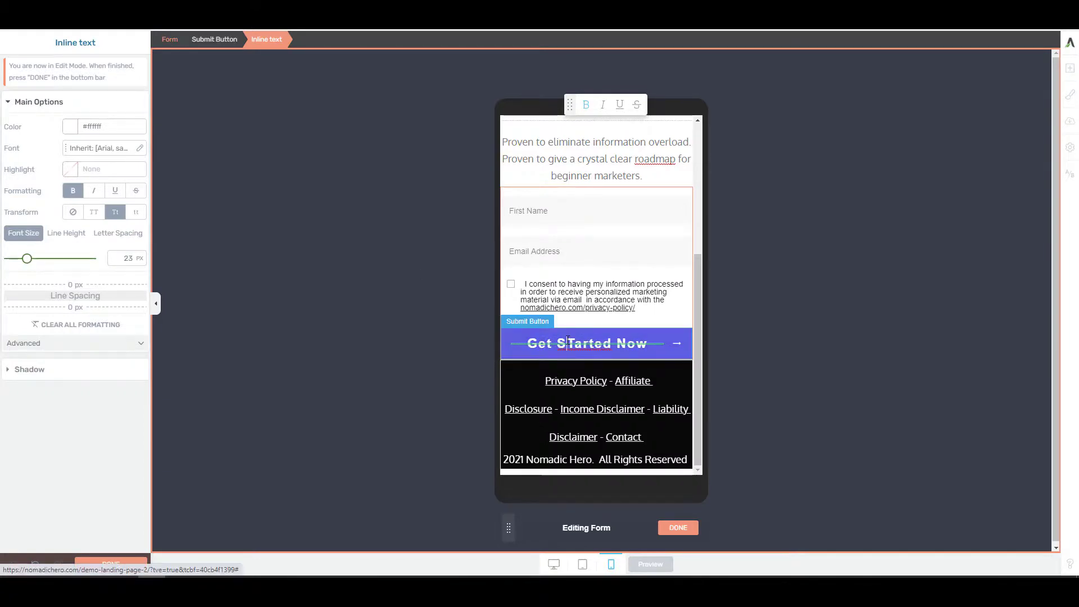
{"action": "key", "text": "Delete"}
{"action": "type", "text": "t"}
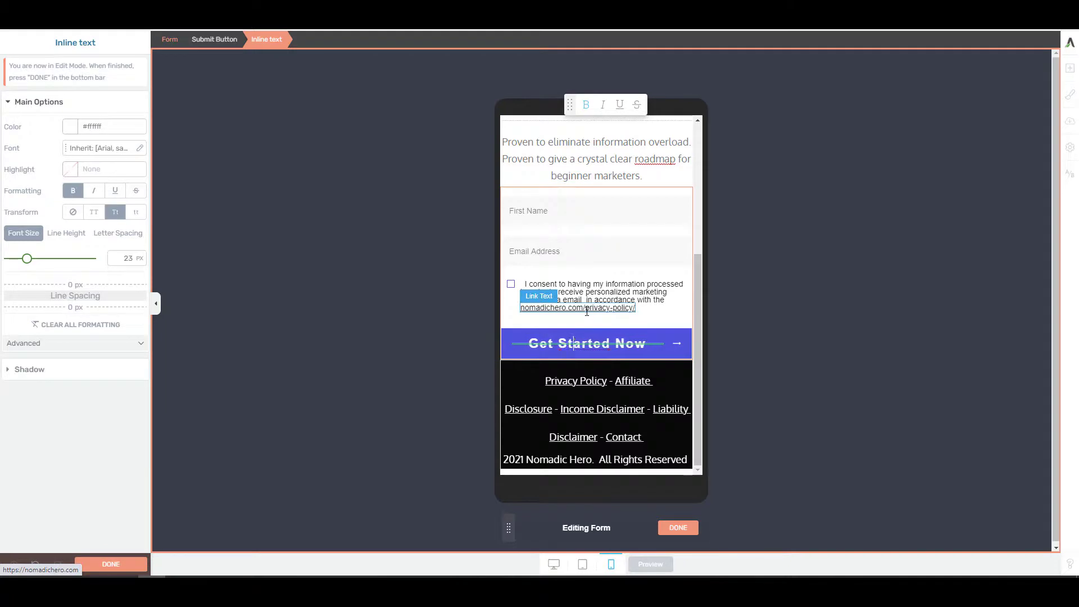
{"action": "left_click", "coordinate": [651, 345]}
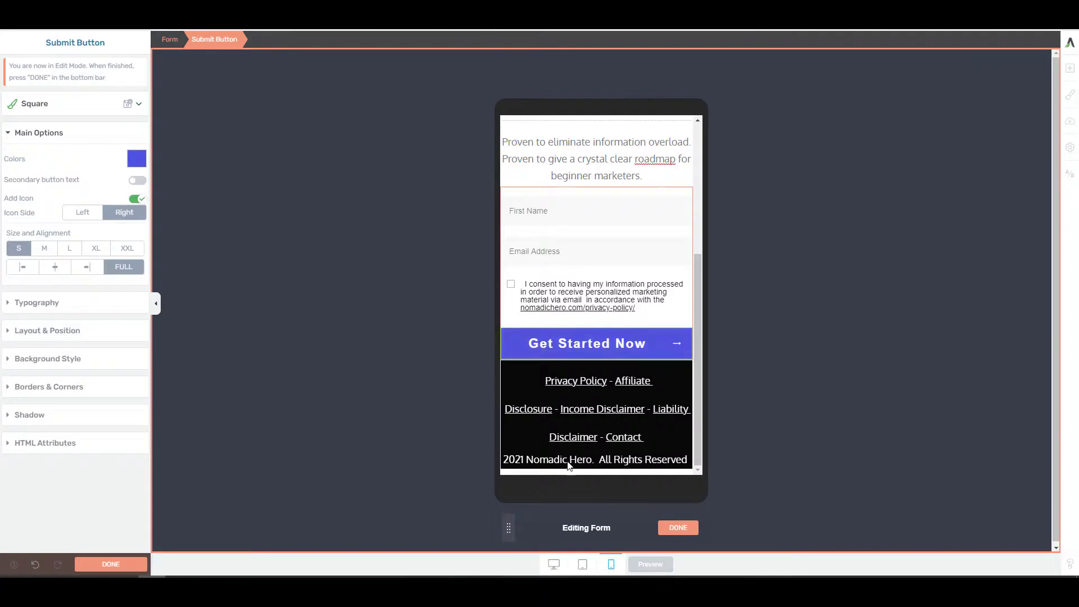
{"action": "left_click", "coordinate": [679, 528]}
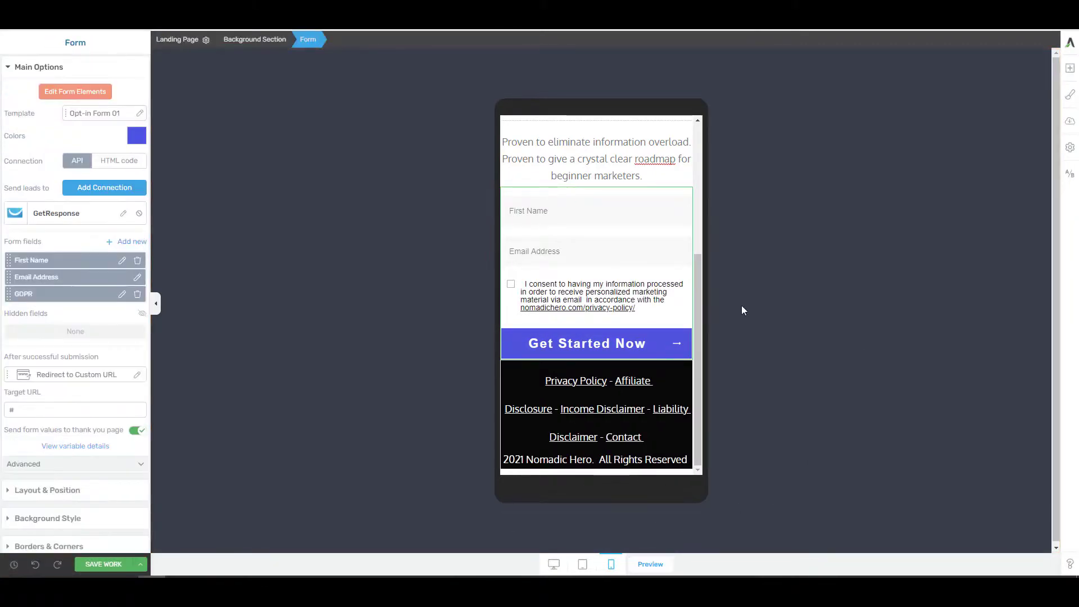
Step: Review the mobile layout from the top, return to the desktop view, and preview the saved page
{"action": "left_click_drag", "start_coordinate": [699, 284], "coordinate": [696, 146]}
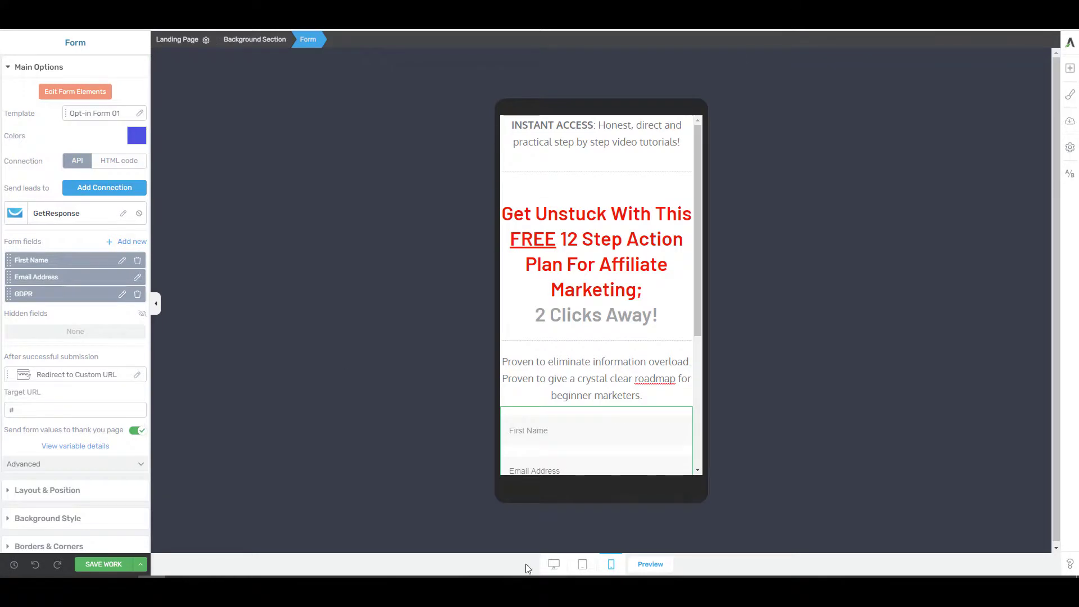
{"action": "left_click", "coordinate": [554, 565]}
{"action": "scroll", "coordinate": [344, 460], "scroll_direction": "down", "scroll_amount": 1}
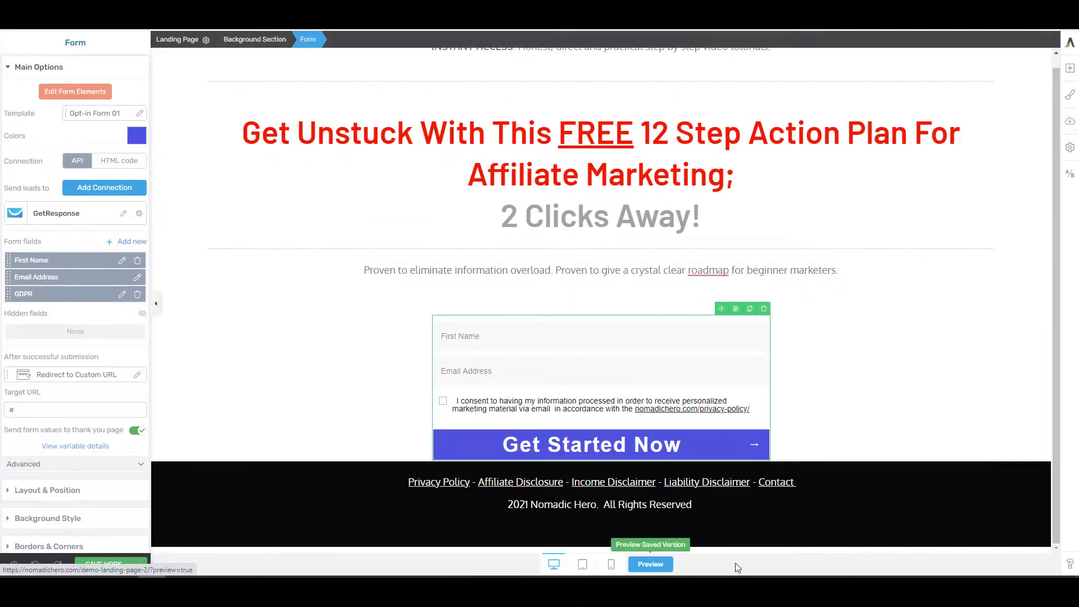
{"action": "left_click", "coordinate": [651, 564]}
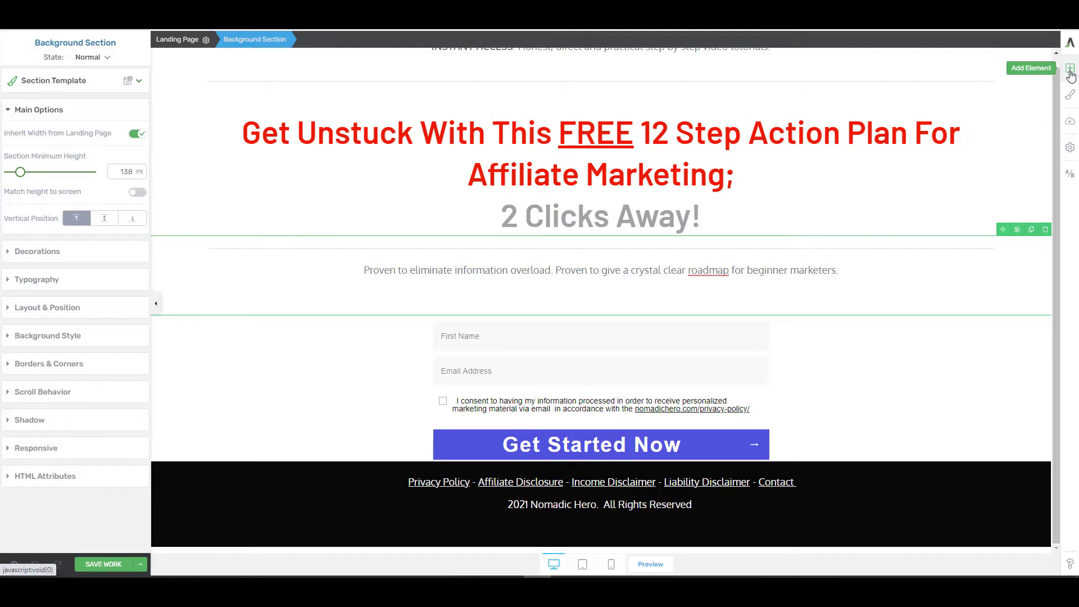
Step: Look through the landing page settings and the split test report comparing 12 Step Action Plan 2020 with 12 Step Action Plan Minimal
{"action": "left_click", "coordinate": [1070, 148]}
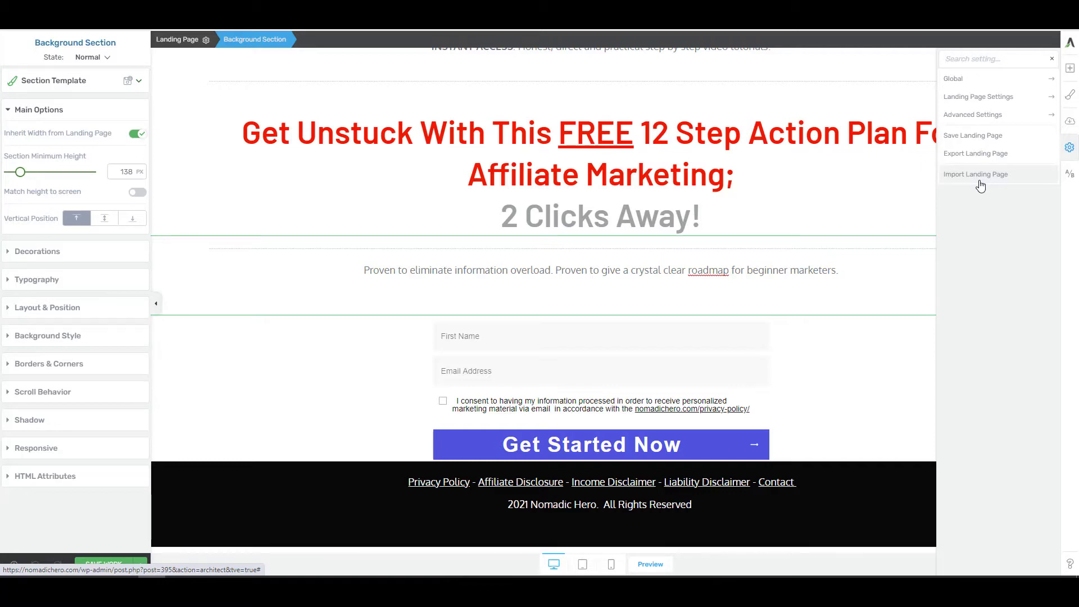
{"action": "left_click", "coordinate": [1074, 176]}
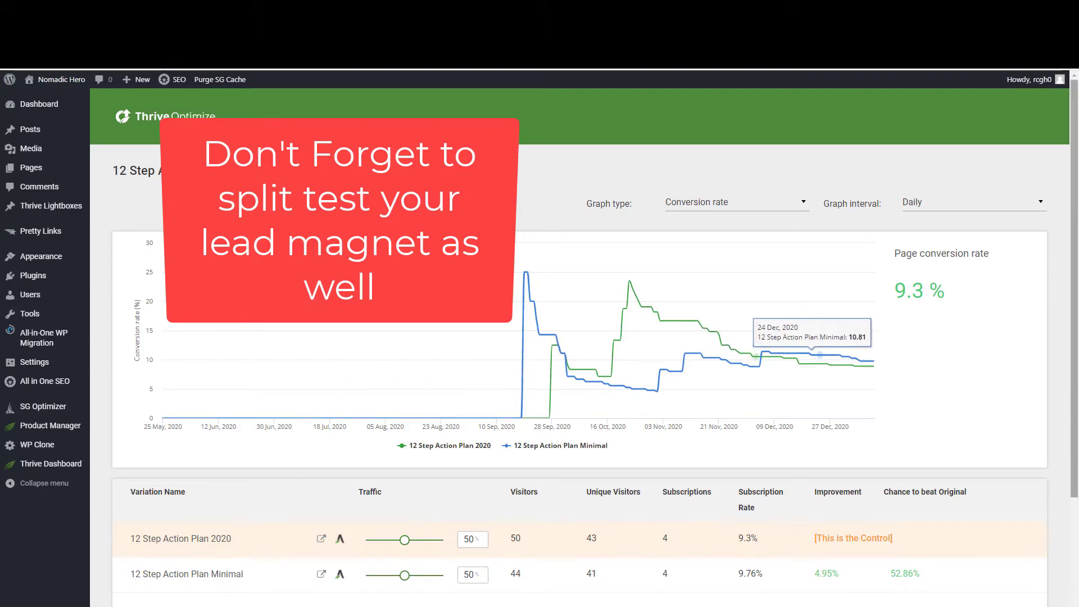
{"action": "left_click_drag", "start_coordinate": [1075, 450], "coordinate": [1069, 538]}
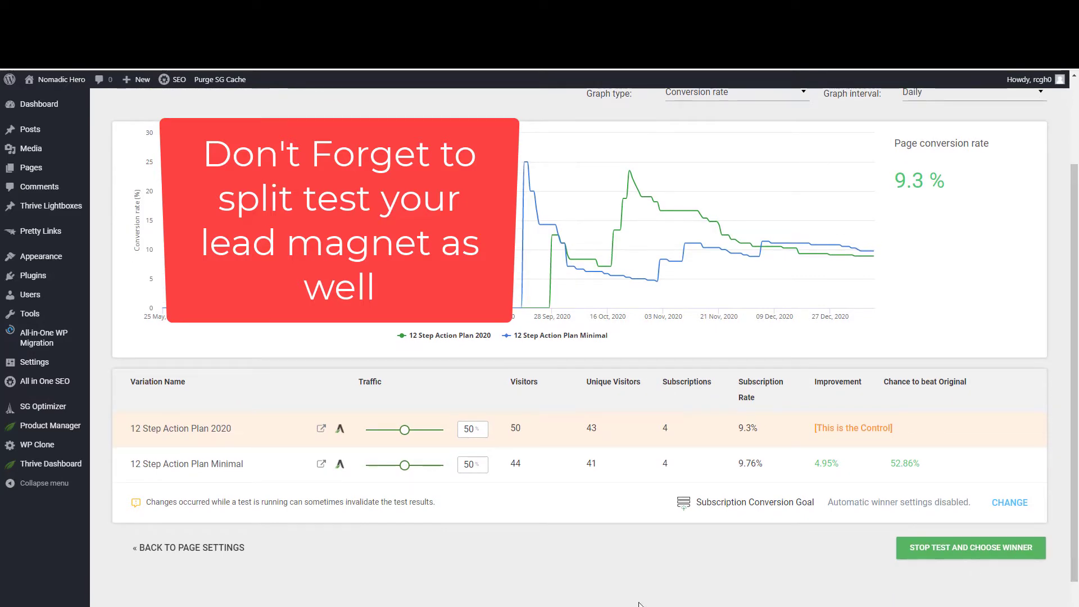